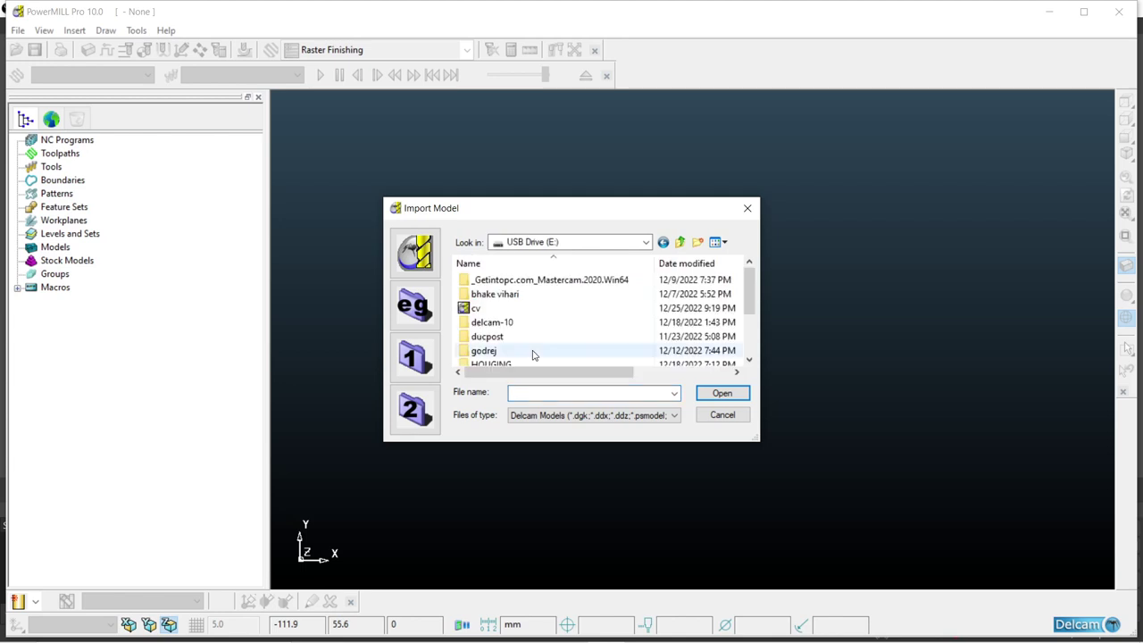
Import the model 32.x_t from New folder on the USB drive, showing all file types, and dismiss the translation report
scroll(531, 352, "down", 2)
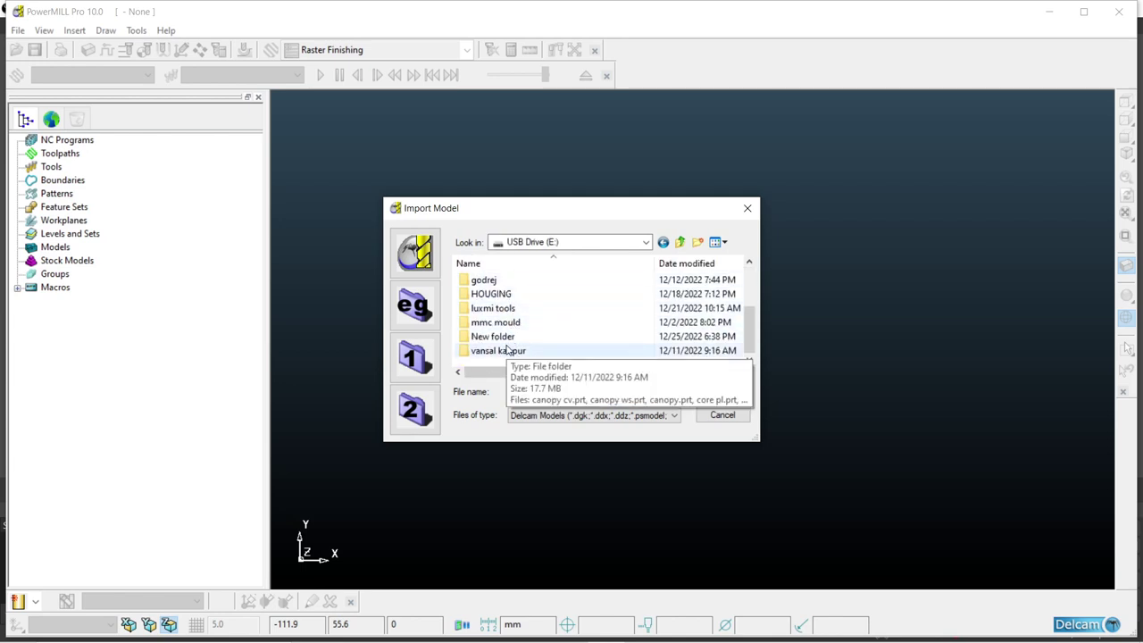
double_click(502, 337)
left_click(527, 416)
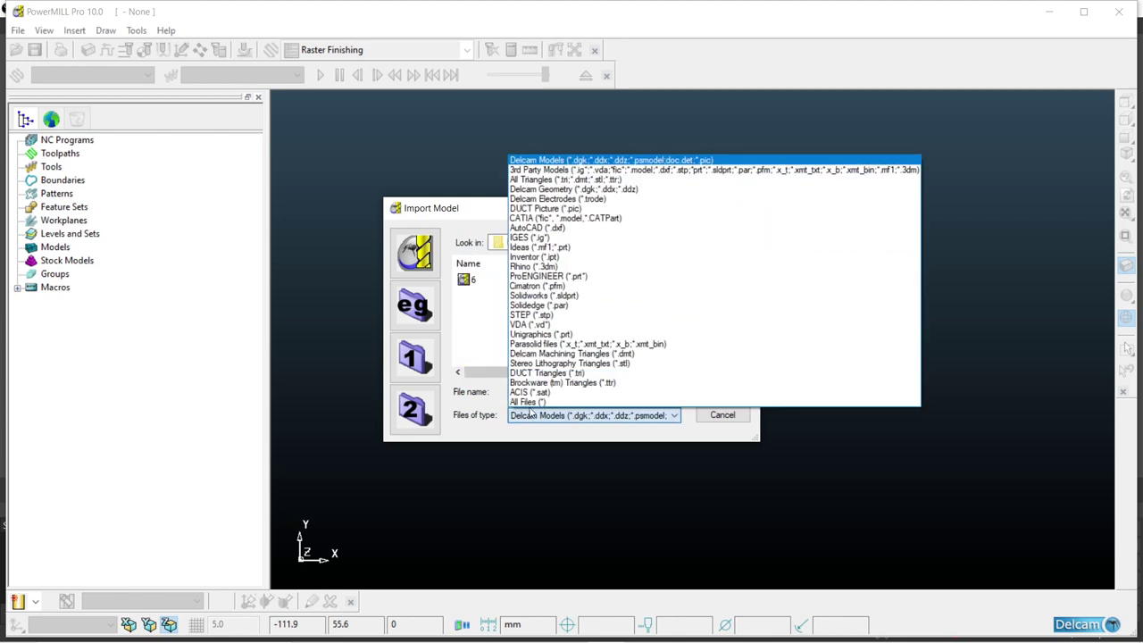
left_click(523, 401)
left_click(496, 296)
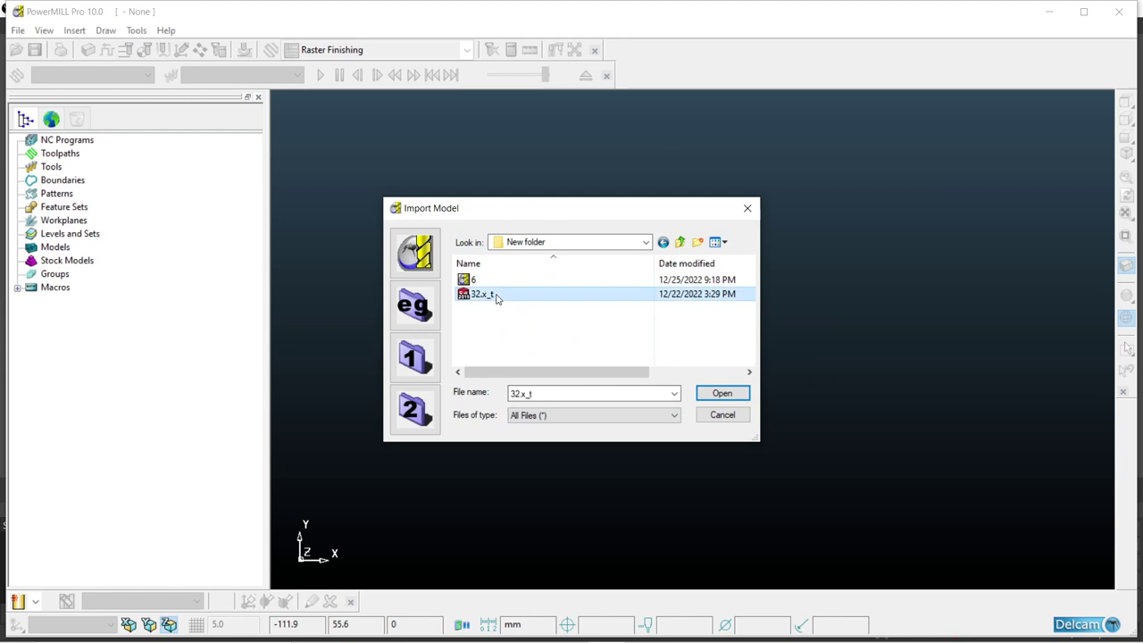
left_click(722, 394)
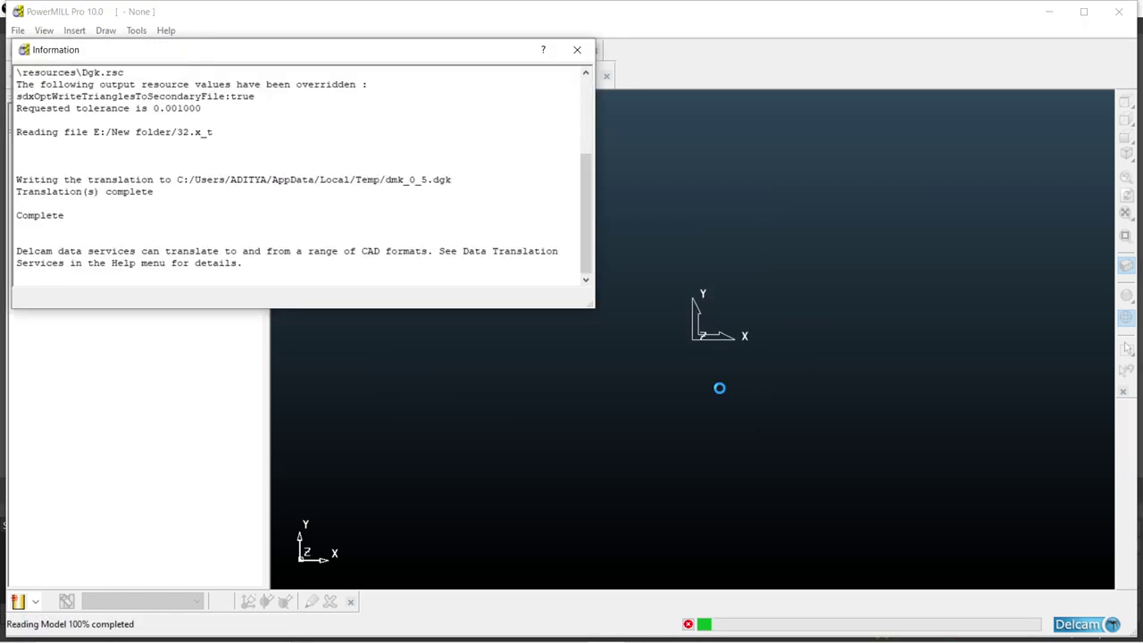
left_click(577, 50)
scroll(682, 176, "down", 2)
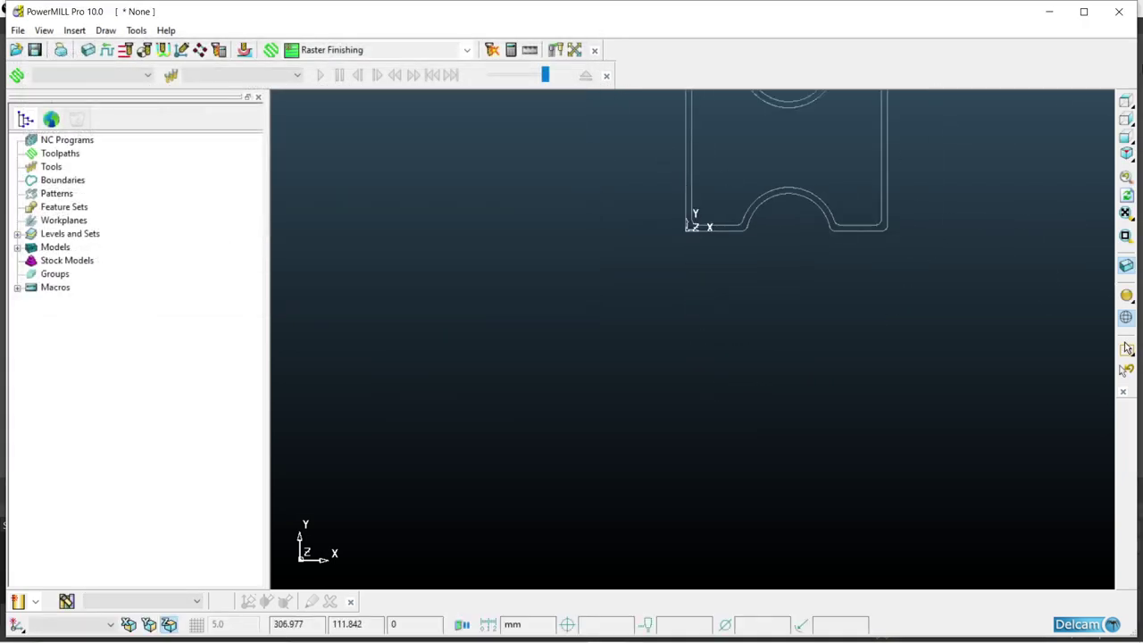
View the model along the Z axis and display it with plain shading
left_click(1127, 119)
left_click(1126, 101)
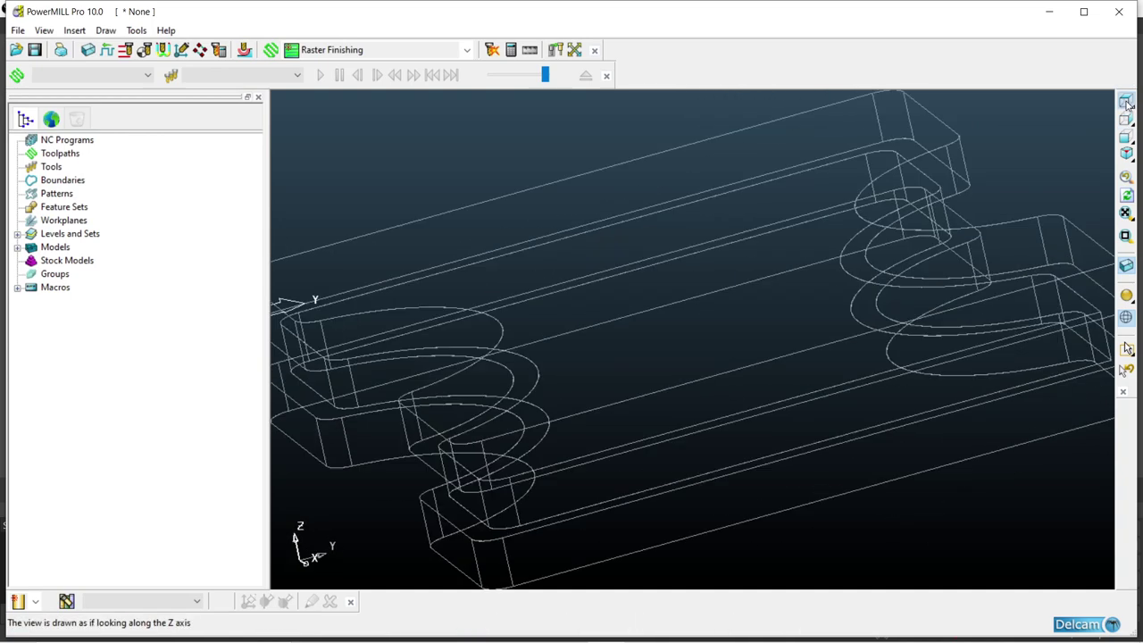
left_click(1126, 296)
scroll(871, 322, "down", 3)
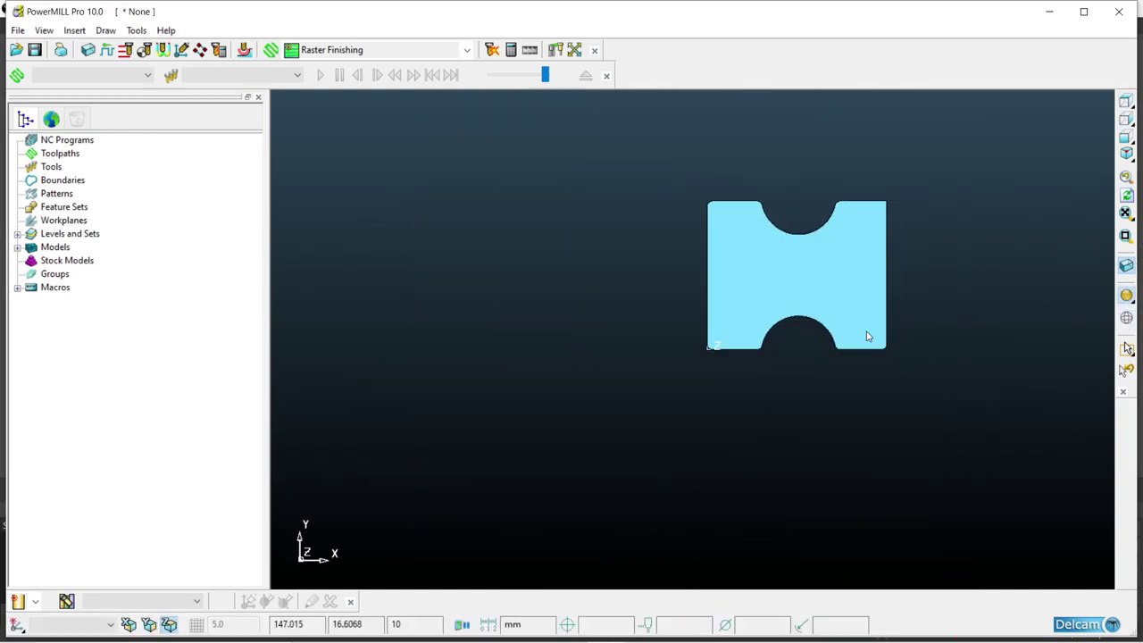
middle_click_drag(867, 334, 875, 268)
scroll(798, 288, "down", 3)
Select the whole model, create a workplane at the top of the selection and activate it
left_click_drag(594, 153, 1025, 564)
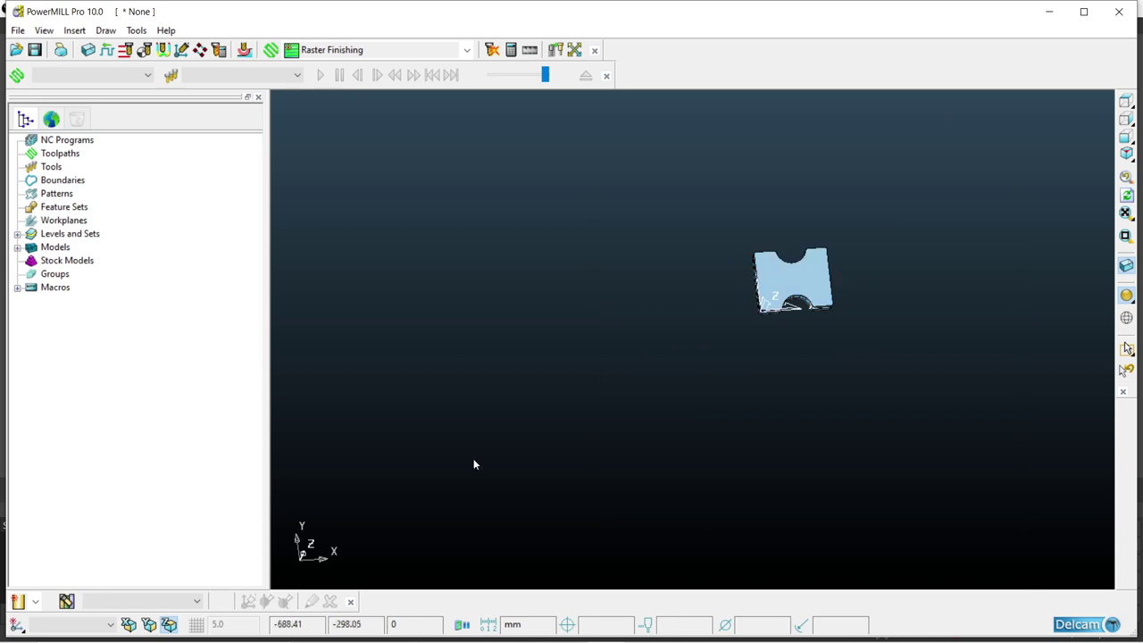
right_click(42, 224)
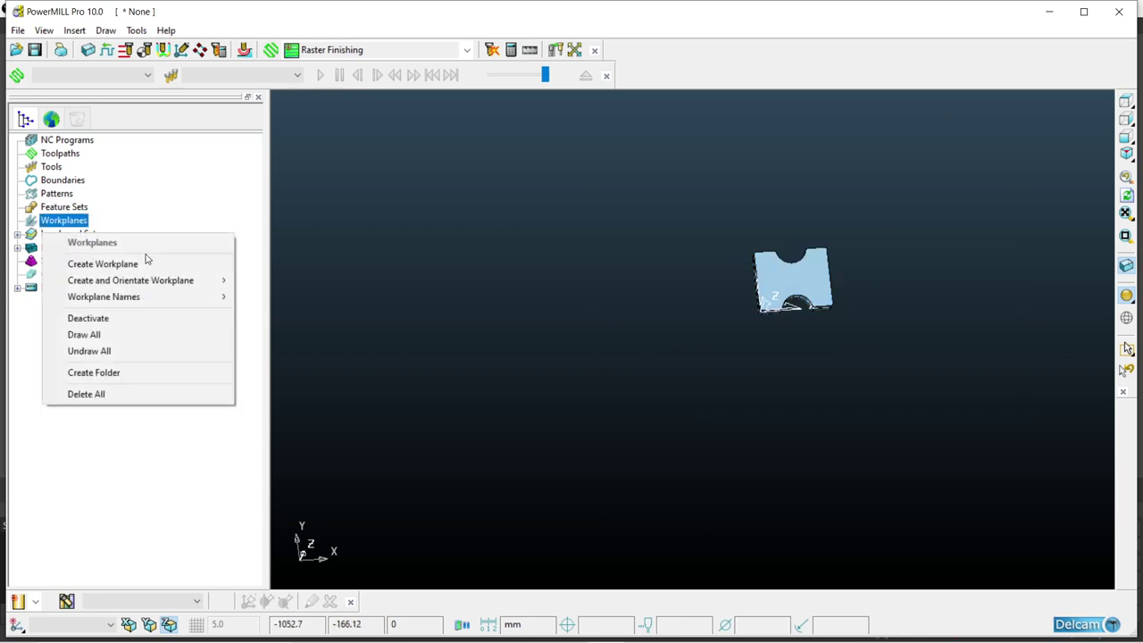
mouse_move(140, 278)
left_click(362, 359)
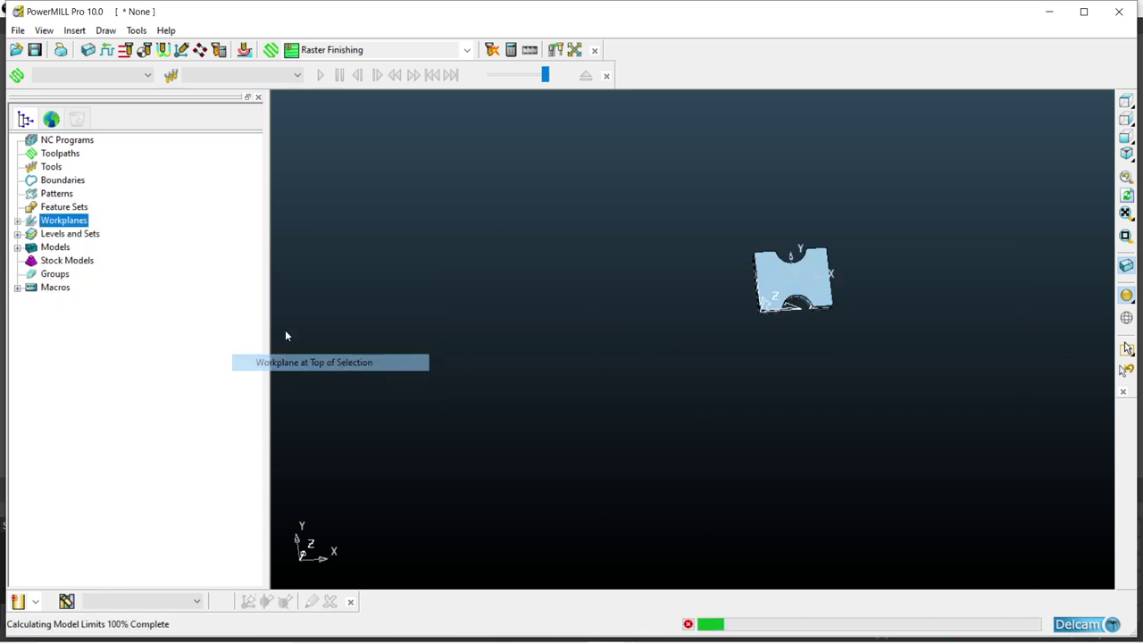
left_click(18, 222)
double_click(68, 234)
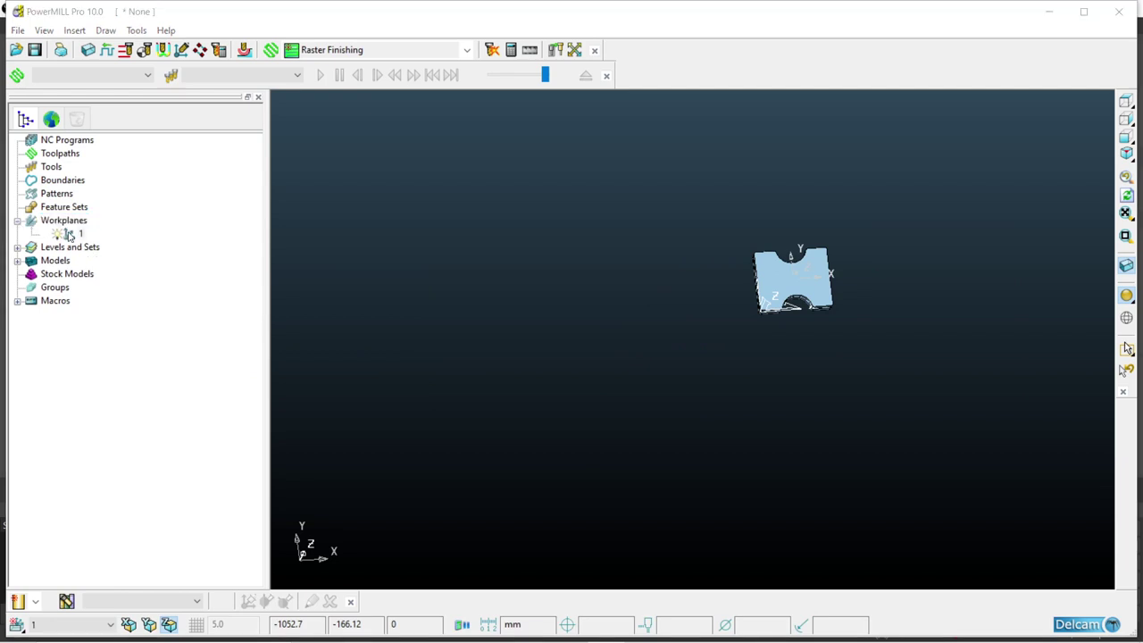
Turn off drawing of the global transform and view the part along the Z axis
right_click(992, 193)
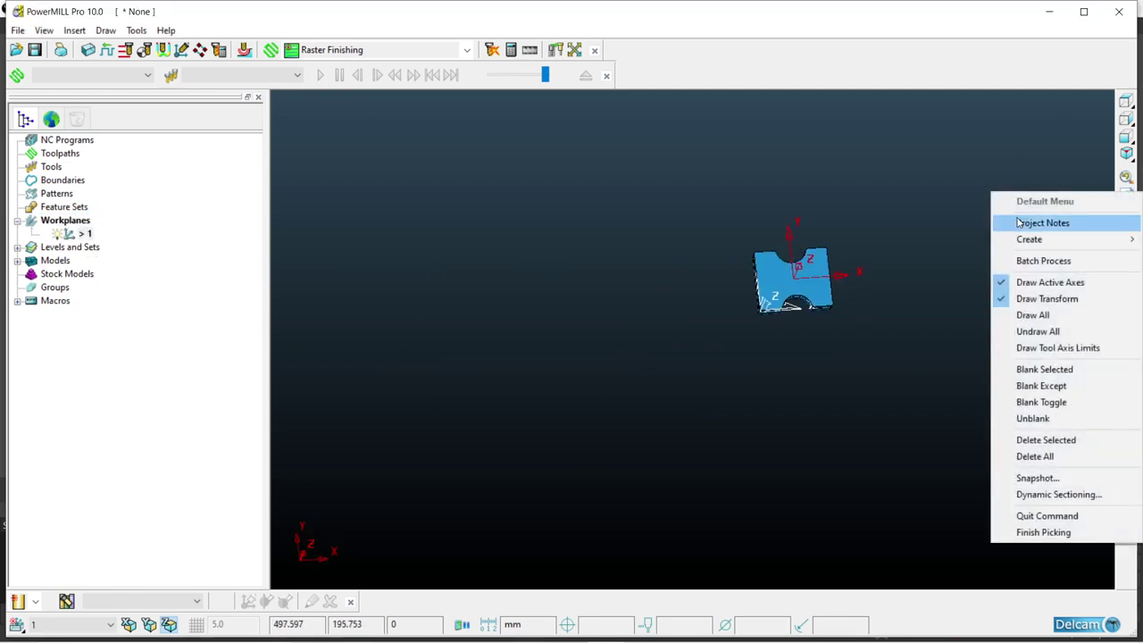
left_click(1027, 298)
left_click(1126, 100)
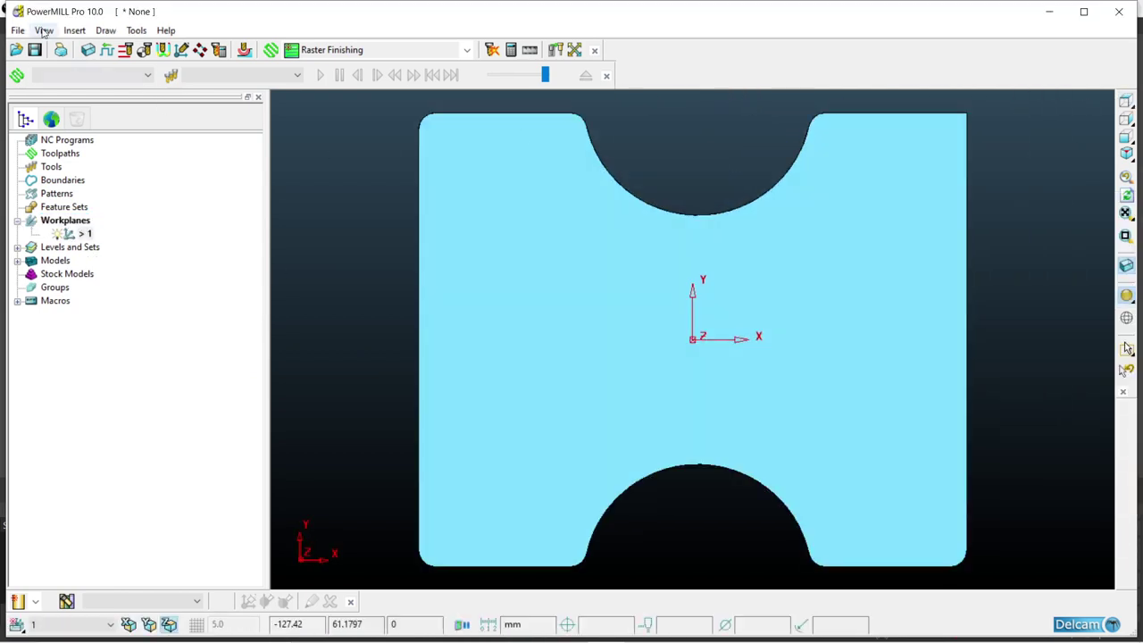
Create a box block calculated from the model, with the Z length locked and an expansion of 20 mm
left_click(88, 49)
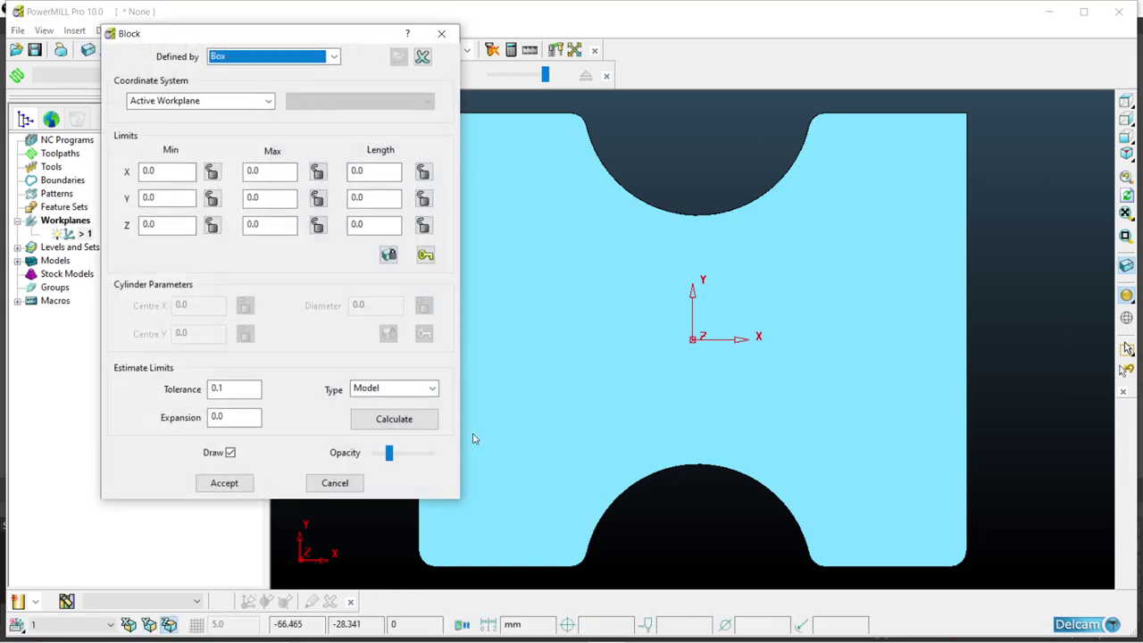
left_click(394, 419)
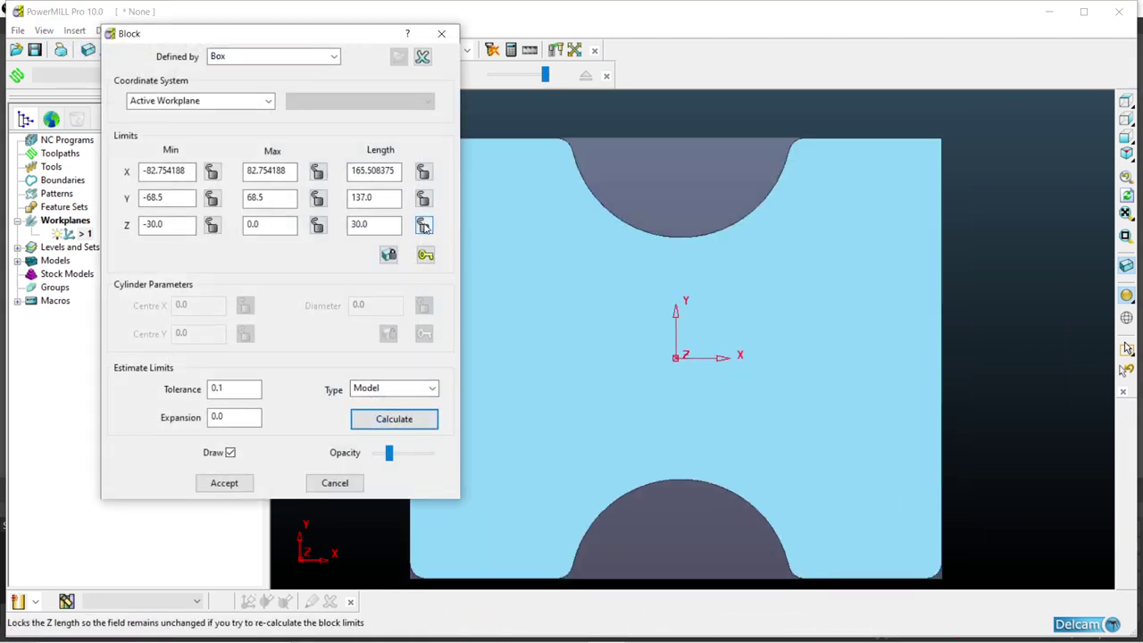
left_click(423, 224)
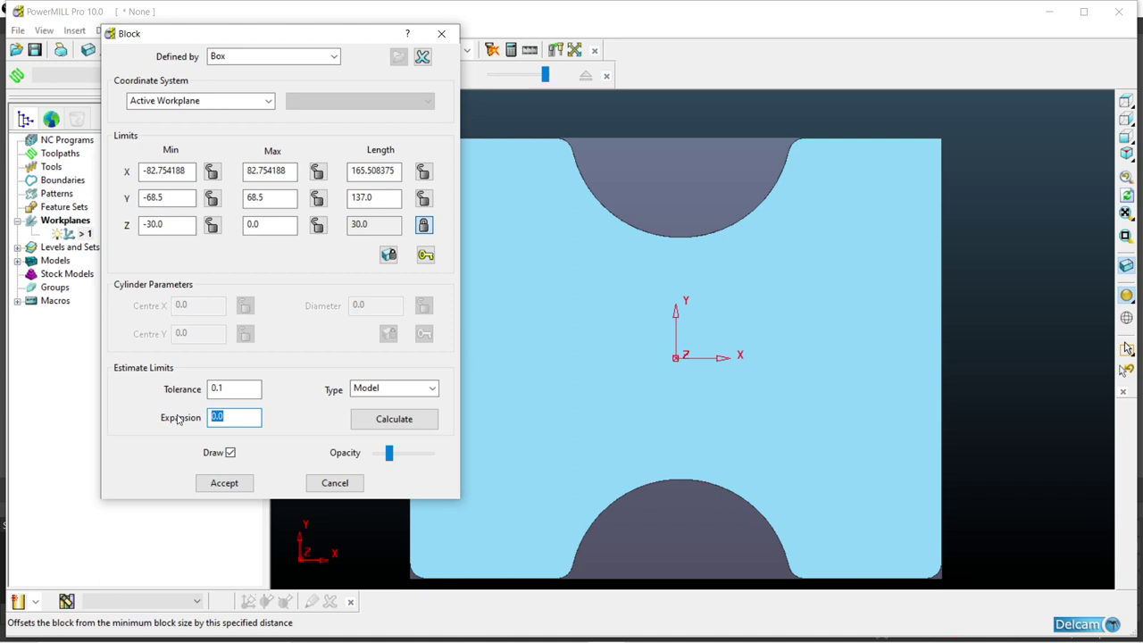
left_click(394, 418)
left_click(224, 482)
Examine the groove around the plate's side and select the groove wall and the upper side face
middle_click_drag(727, 196, 661, 333)
scroll(652, 308, "up", 2)
scroll(888, 451, "up", 3)
scroll(888, 451, "down", 2)
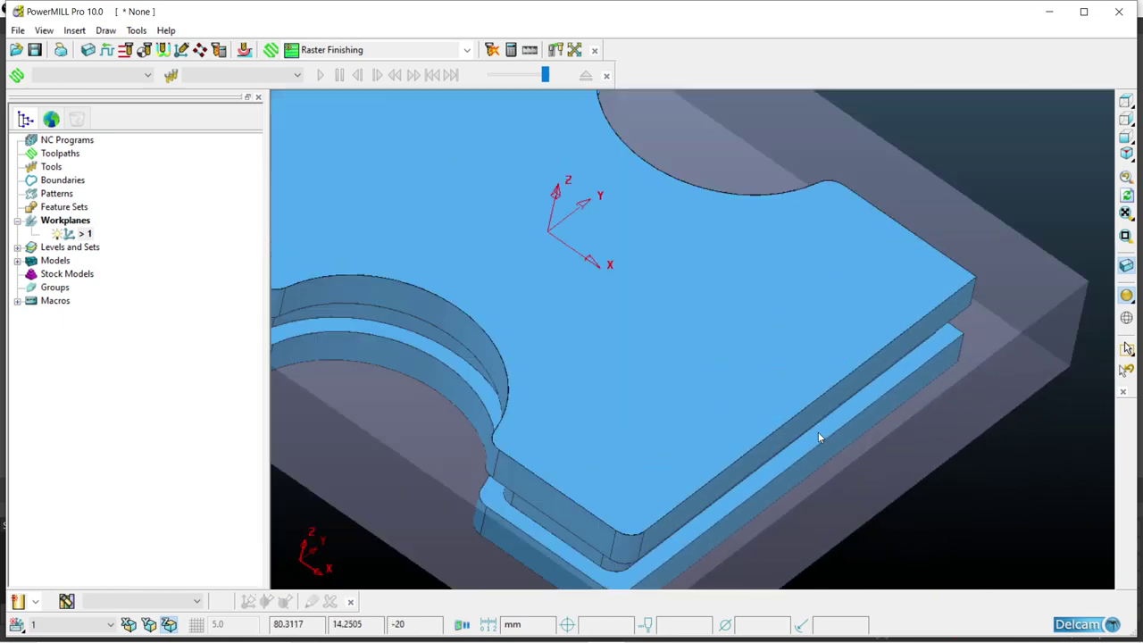
scroll(790, 442, "up", 4)
scroll(796, 355, "down", 3)
scroll(804, 368, "down", 4)
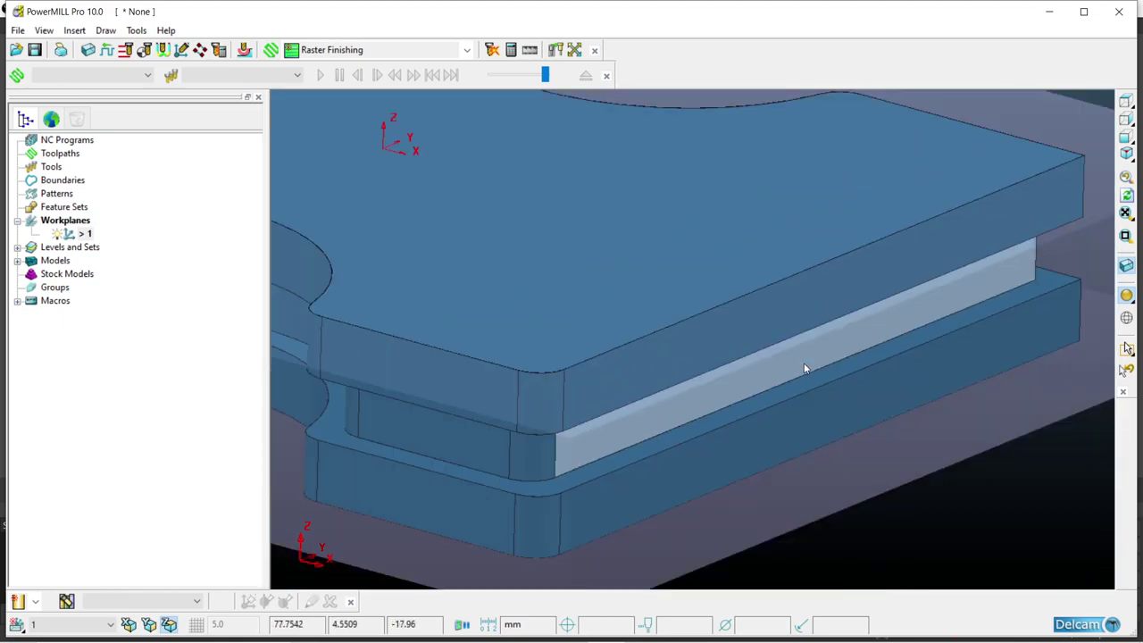
scroll(750, 353, "down", 4)
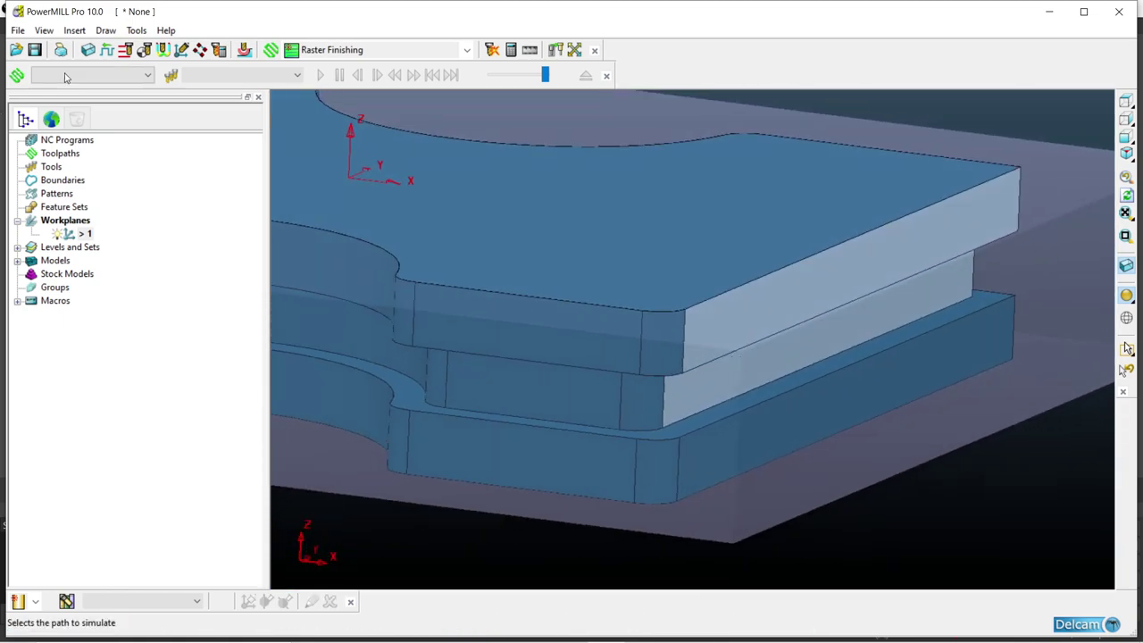
Recalculate the block limits from the two selected faces with an expansion of 0 to measure the groove's depth
left_click(89, 53)
left_click(394, 419)
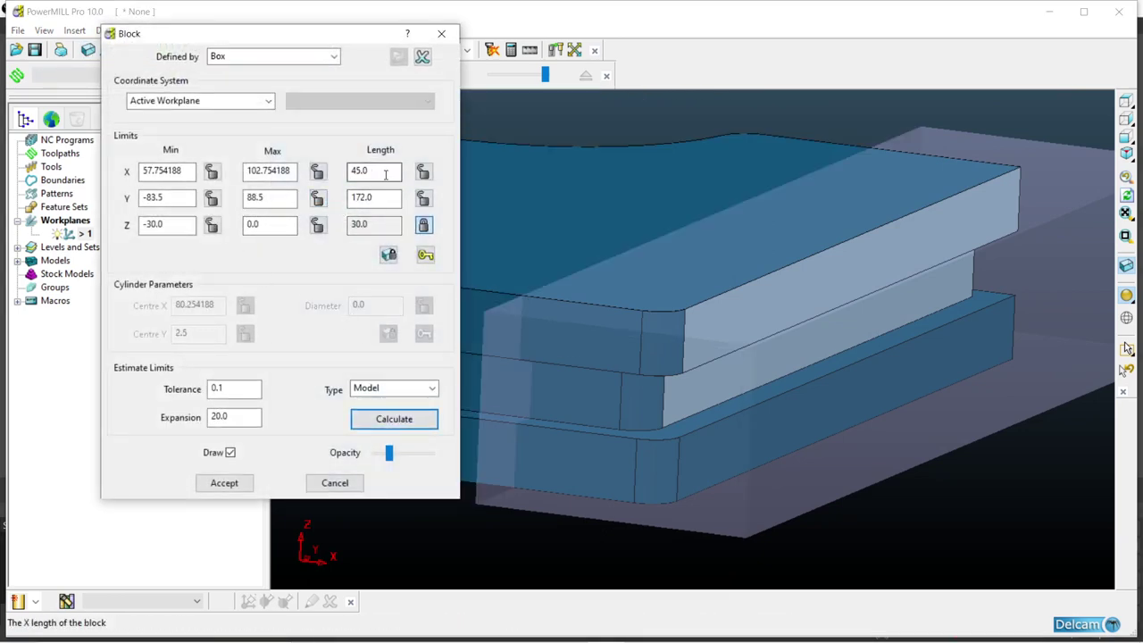
scroll(607, 325, "down", 3)
double_click(246, 416)
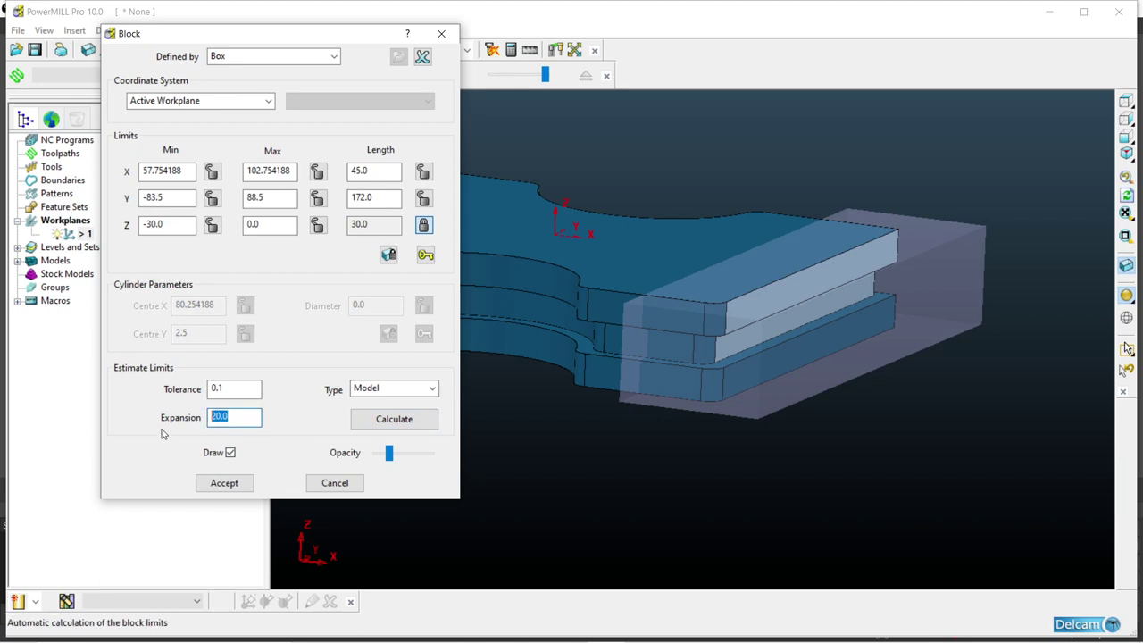
type("0")
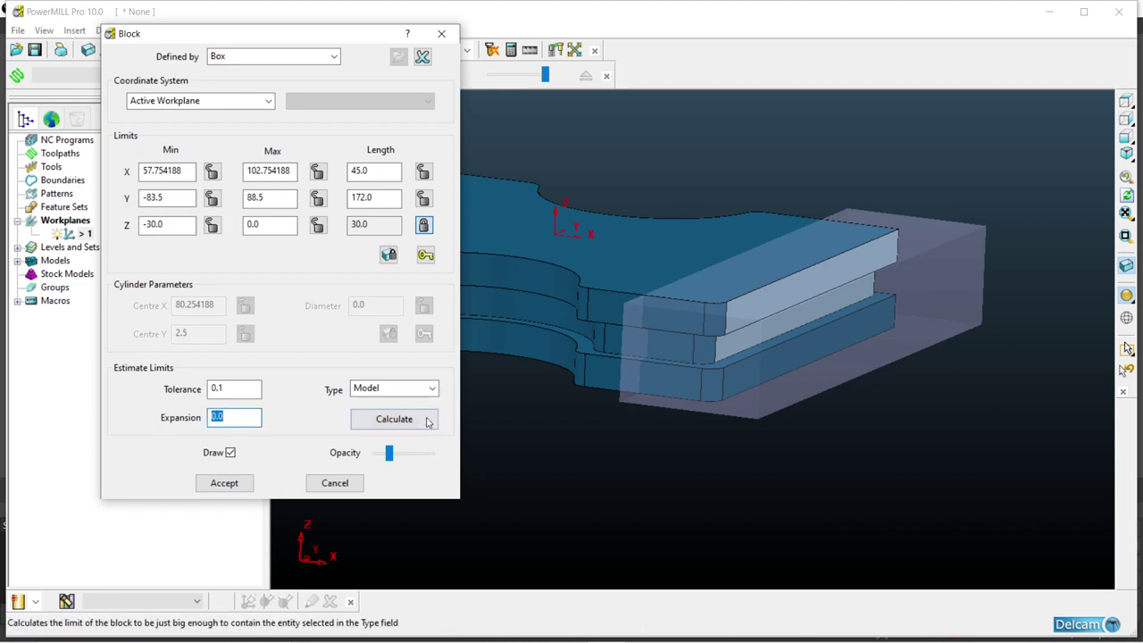
left_click(420, 420)
left_click(367, 171)
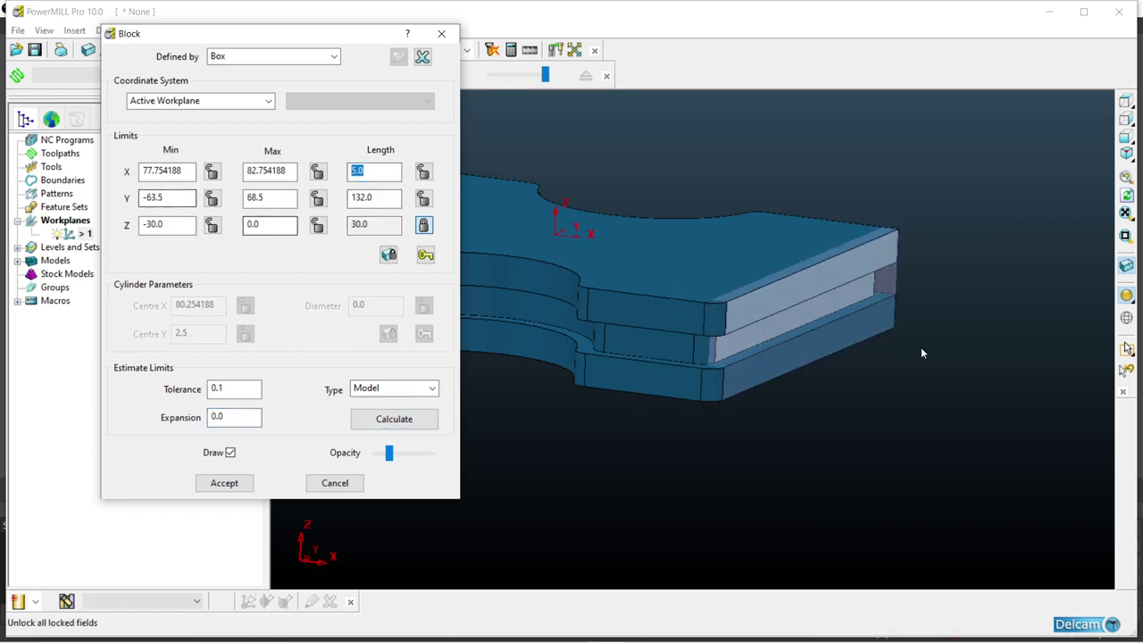
Measure the groove's height by recalculating the block from the groove wall alone with the Z length unlocked, and discard the block changes
middle_click_drag(921, 347, 752, 266)
scroll(831, 392, "up", 3)
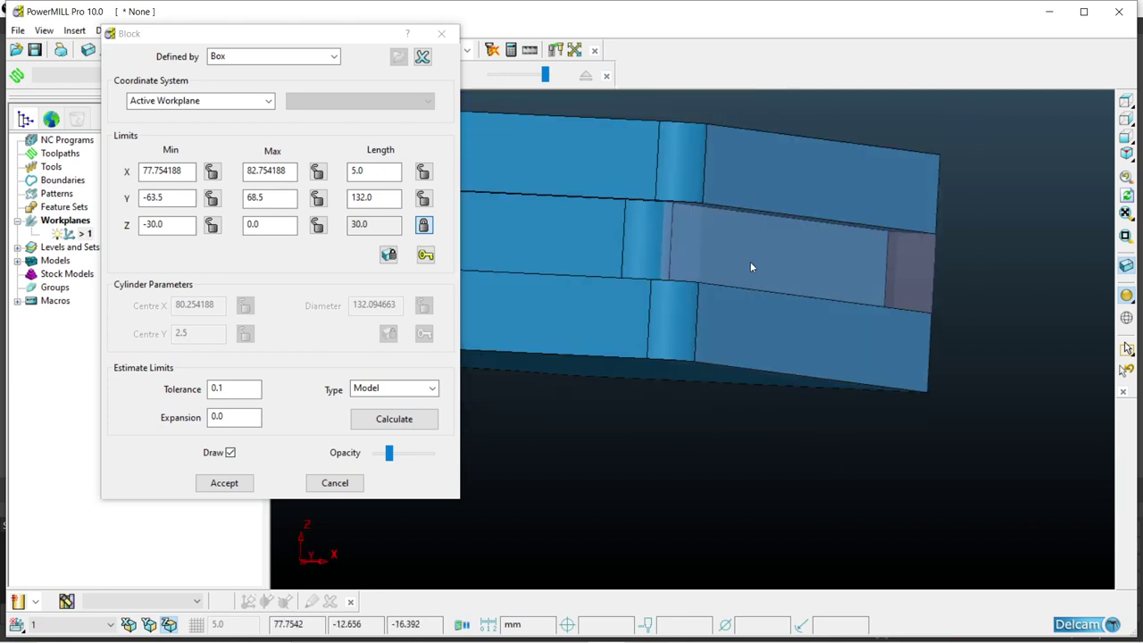
left_click(393, 419)
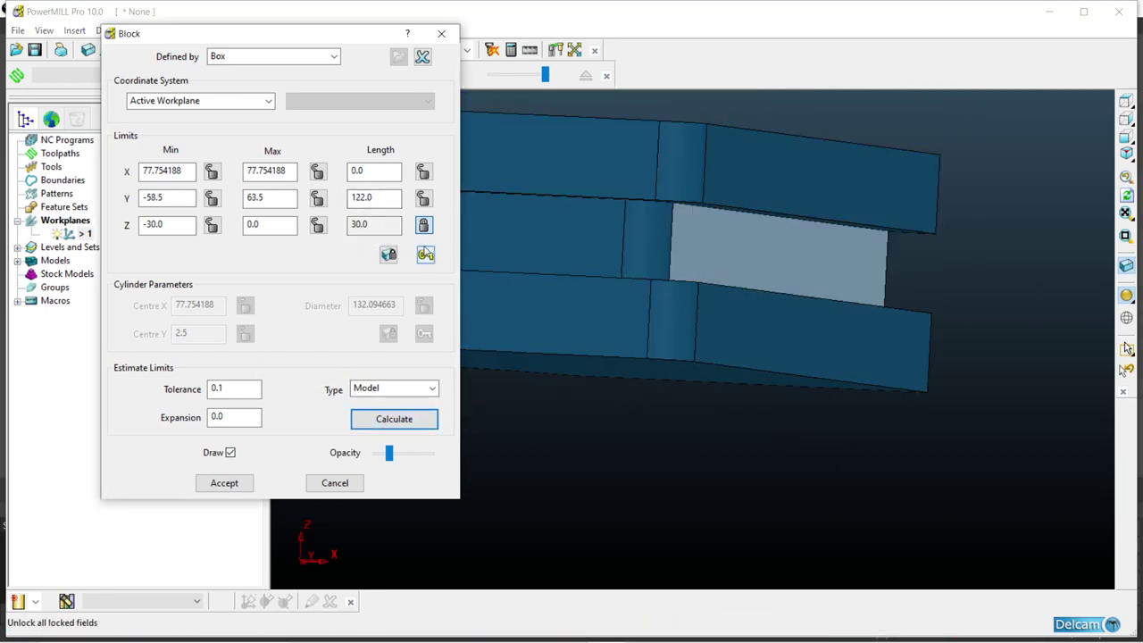
left_click(423, 224)
left_click(410, 389)
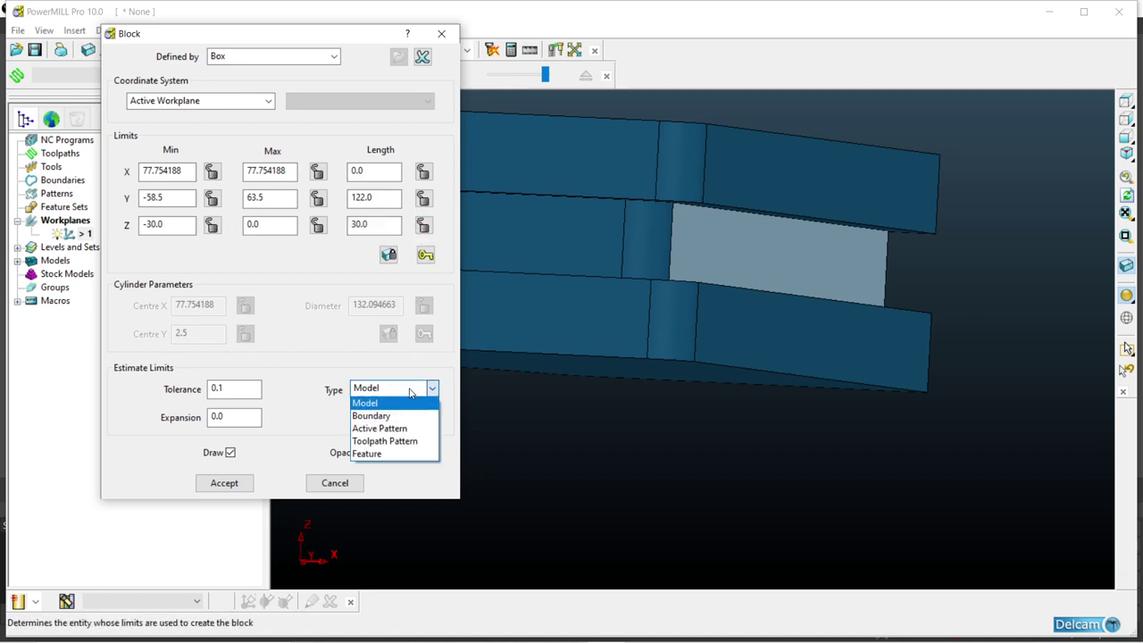
left_click(384, 403)
left_click(393, 419)
double_click(380, 230)
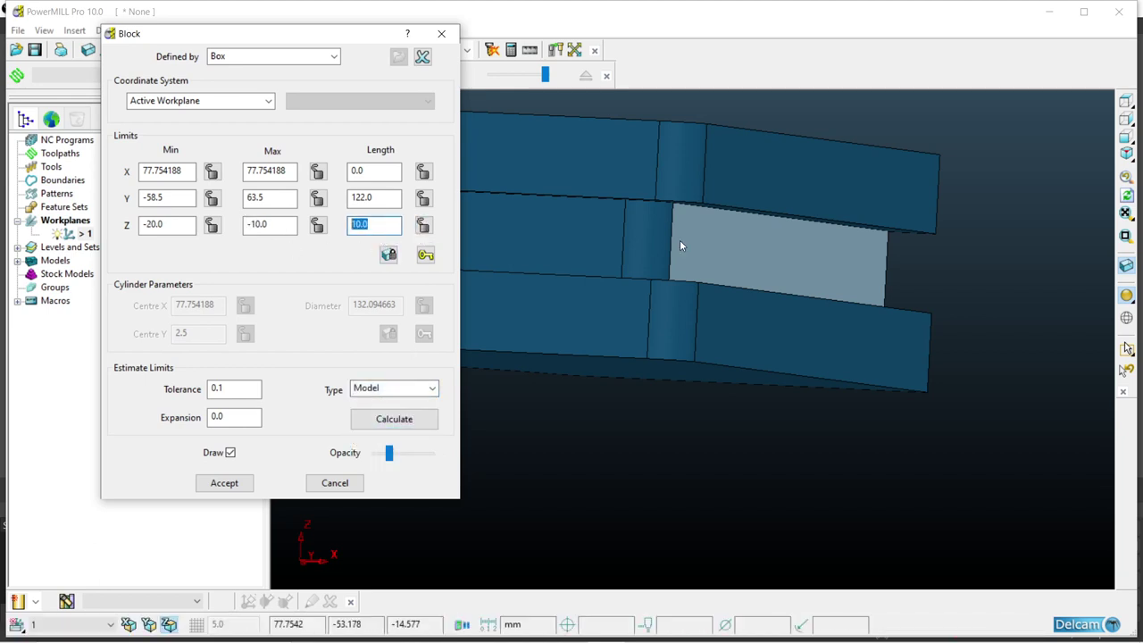
middle_click_drag(680, 239, 727, 354)
left_click(359, 484)
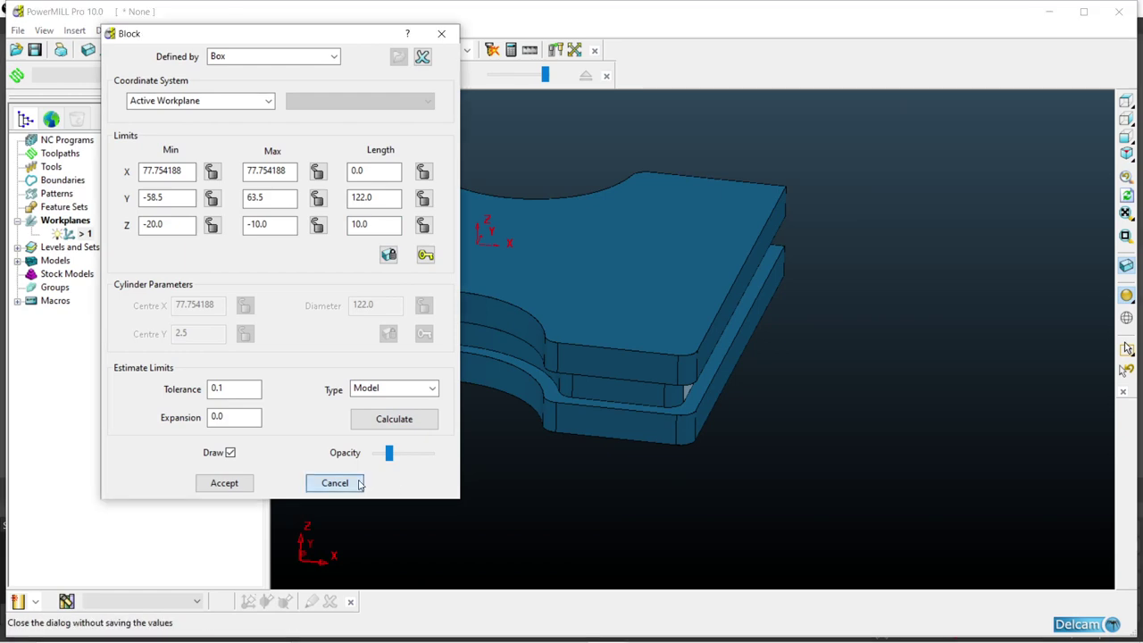
Select the ledge face of the lower plate, create a pattern and insert the selected model face's edges into it
scroll(559, 422, "down", 3)
middle_click_drag(769, 270, 717, 300)
scroll(571, 434, "up", 5)
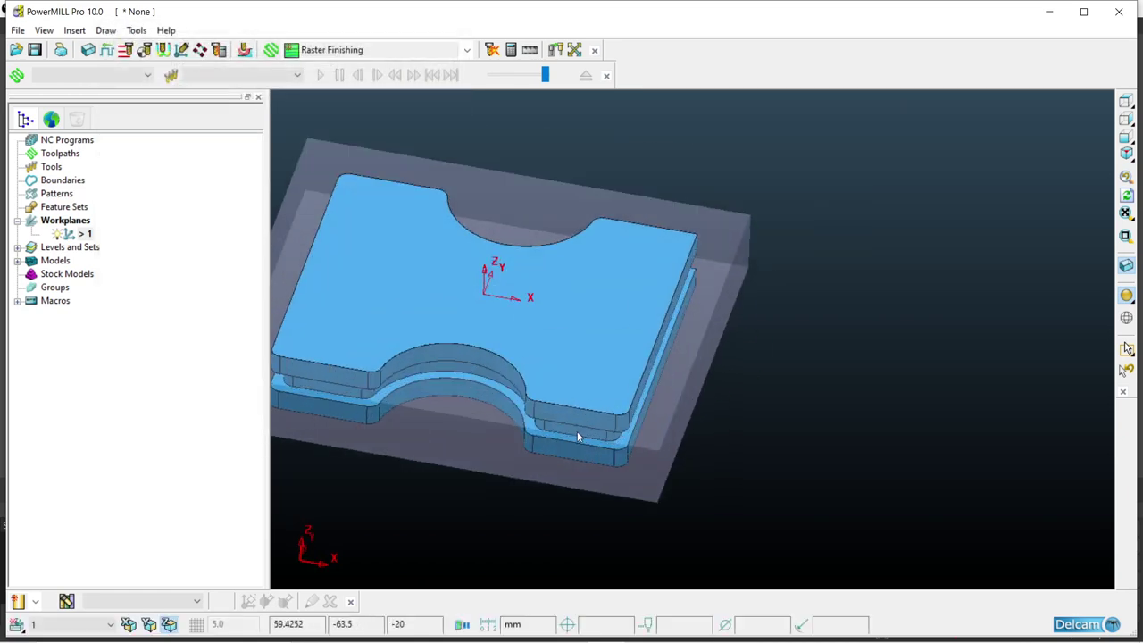
scroll(563, 443, "down", 3)
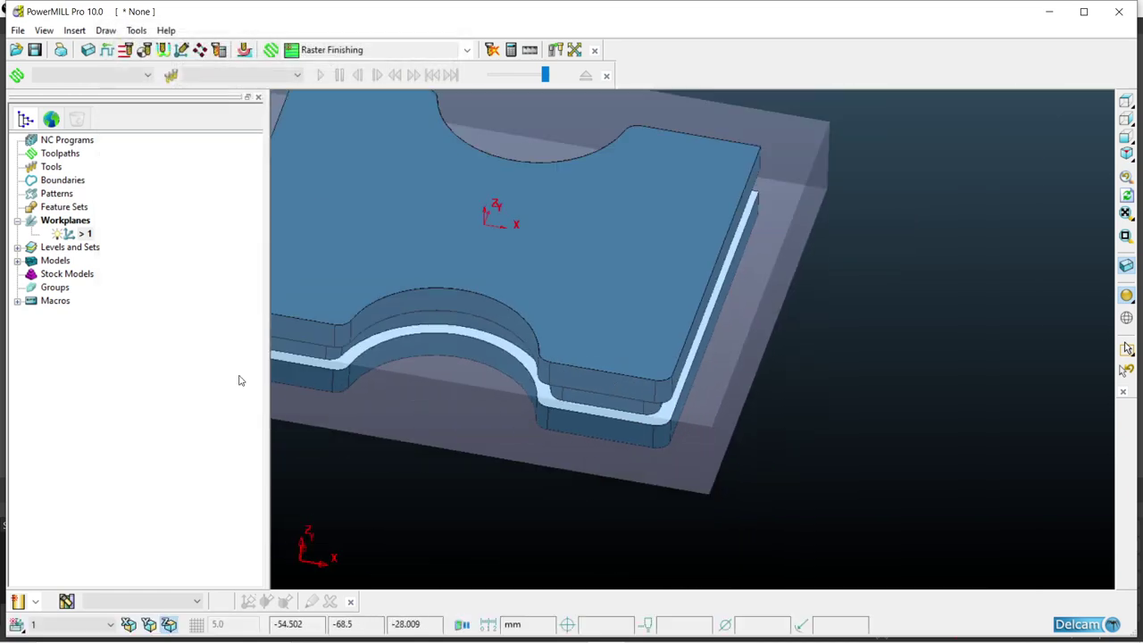
right_click(57, 199)
left_click(143, 255)
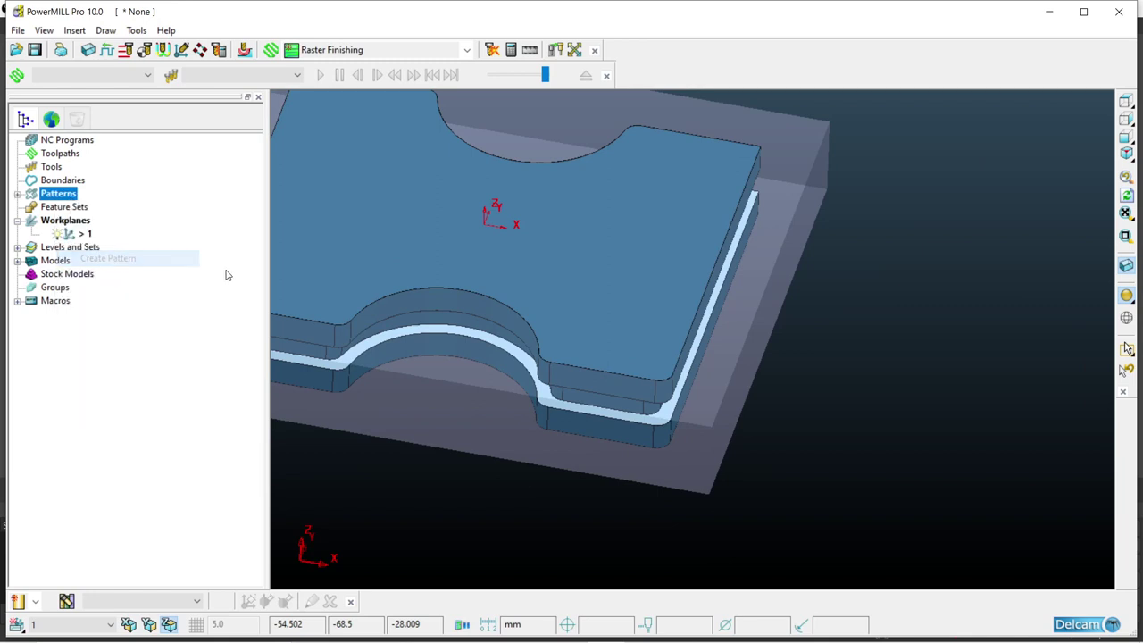
left_click(18, 194)
right_click(71, 209)
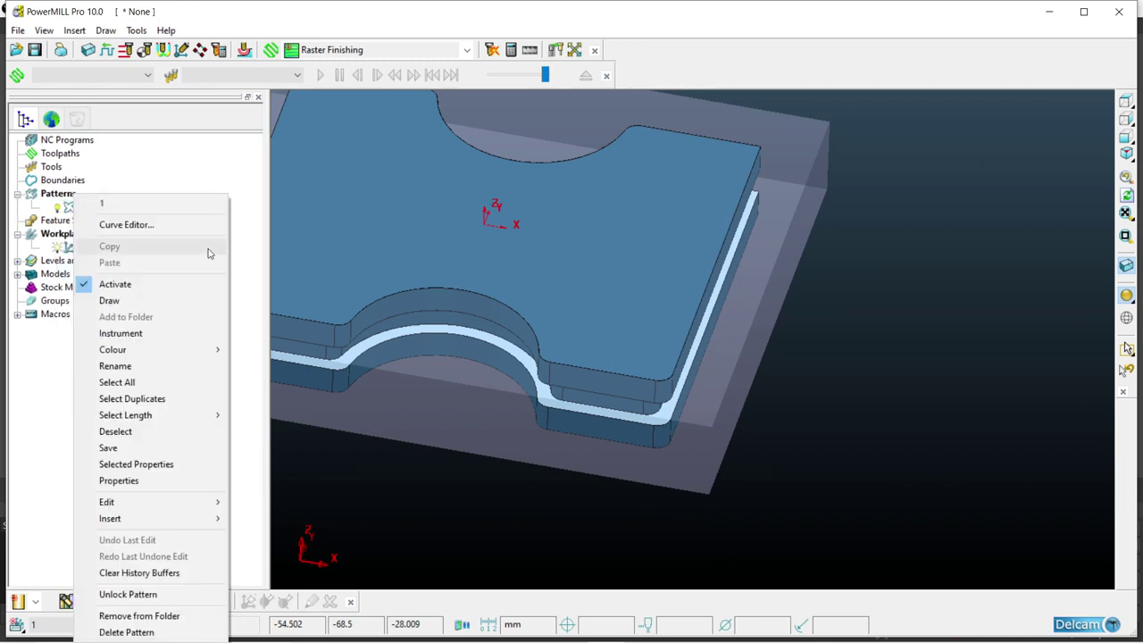
mouse_move(179, 519)
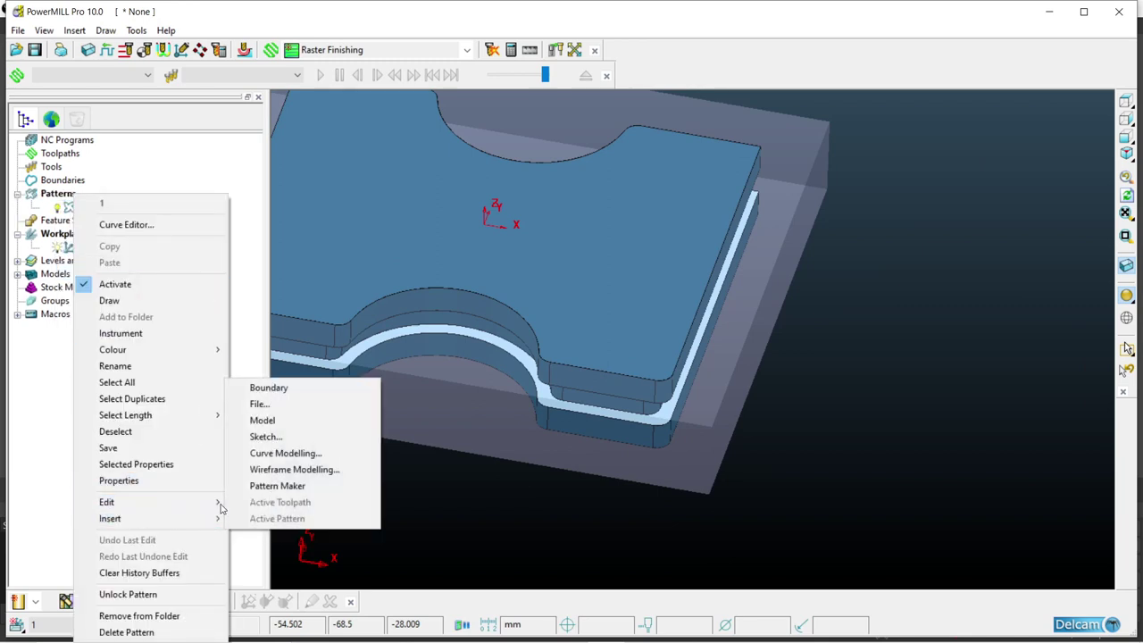
left_click(288, 426)
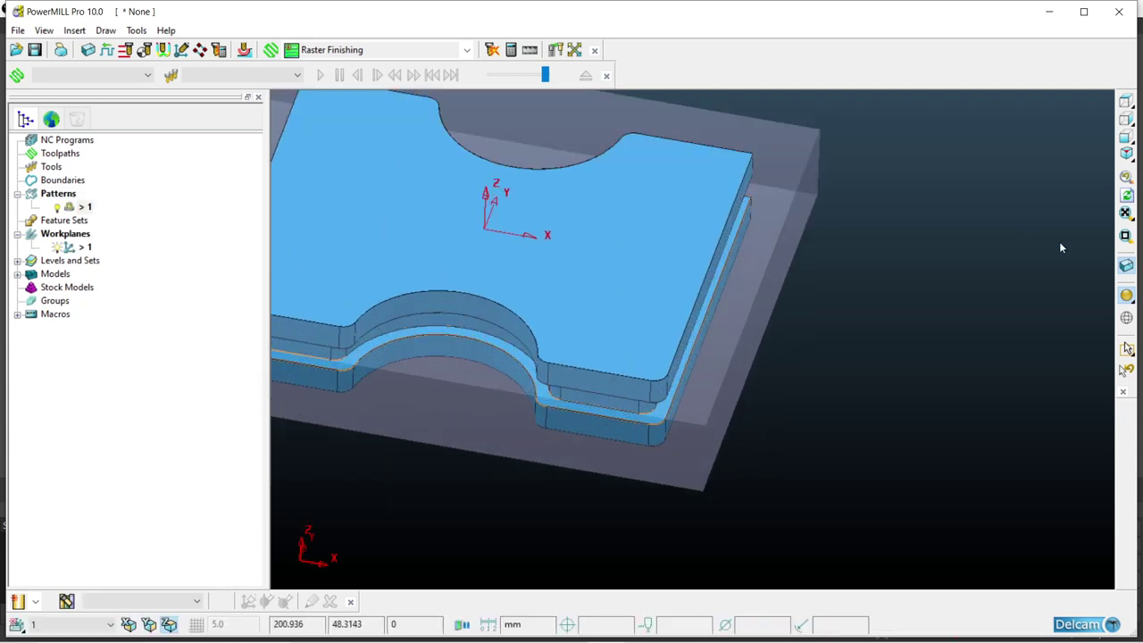
Delete the outer curve from the pattern, keeping only the inner groove contour, and restore the shaded model view
left_click(1127, 295)
scroll(664, 416, "up", 5)
left_click(663, 417)
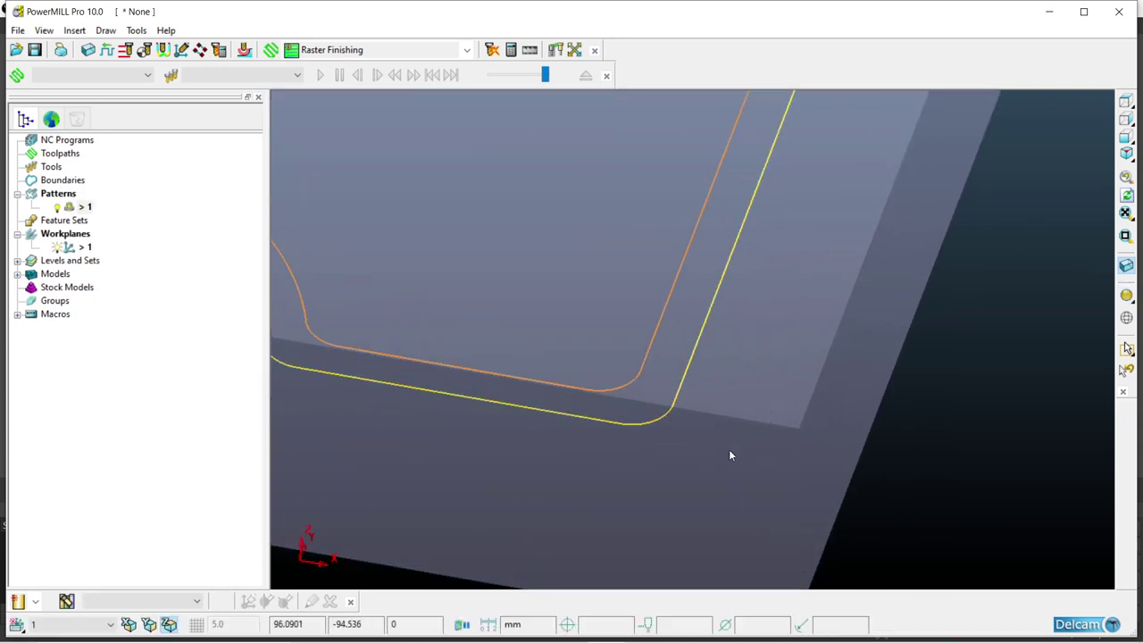
scroll(730, 454, "down", 5)
left_click(730, 455)
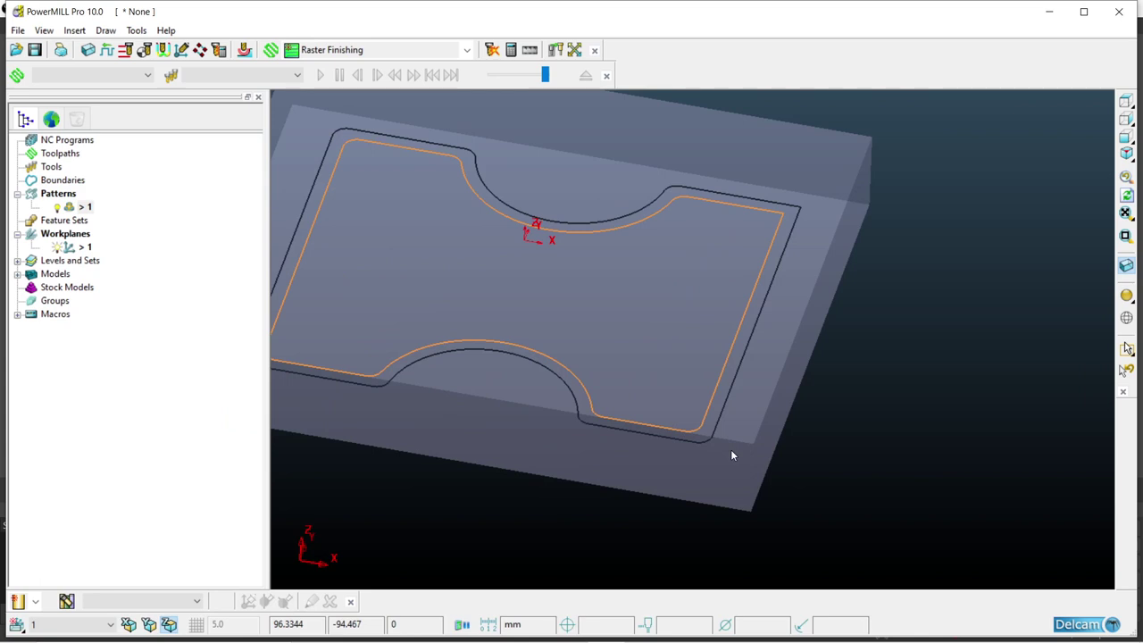
scroll(729, 402, "down", 1)
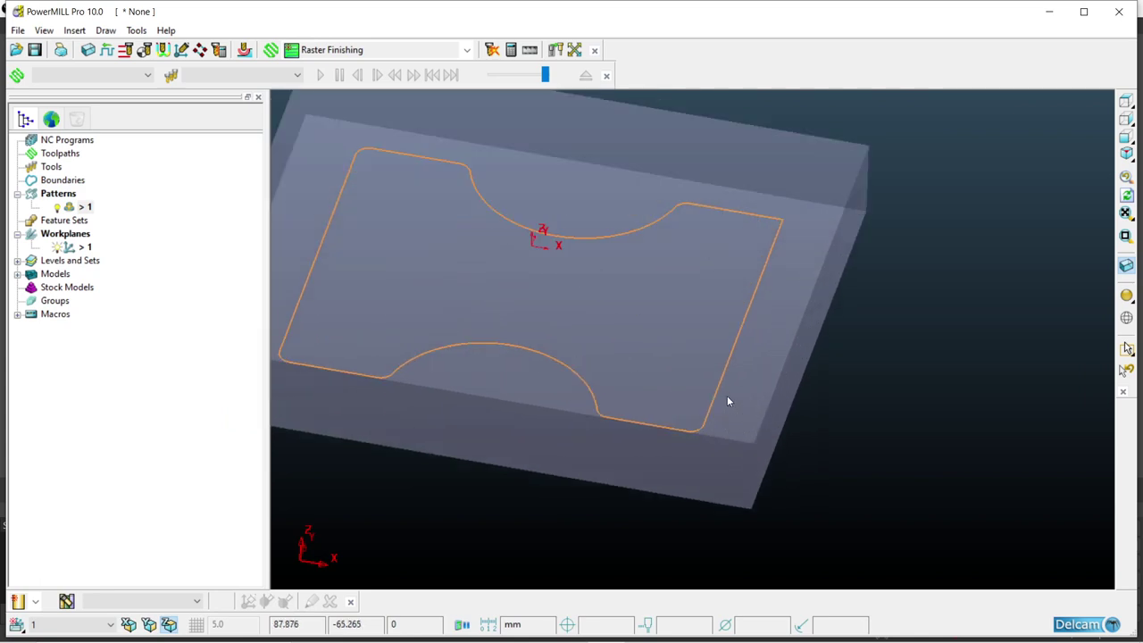
left_click(1124, 297)
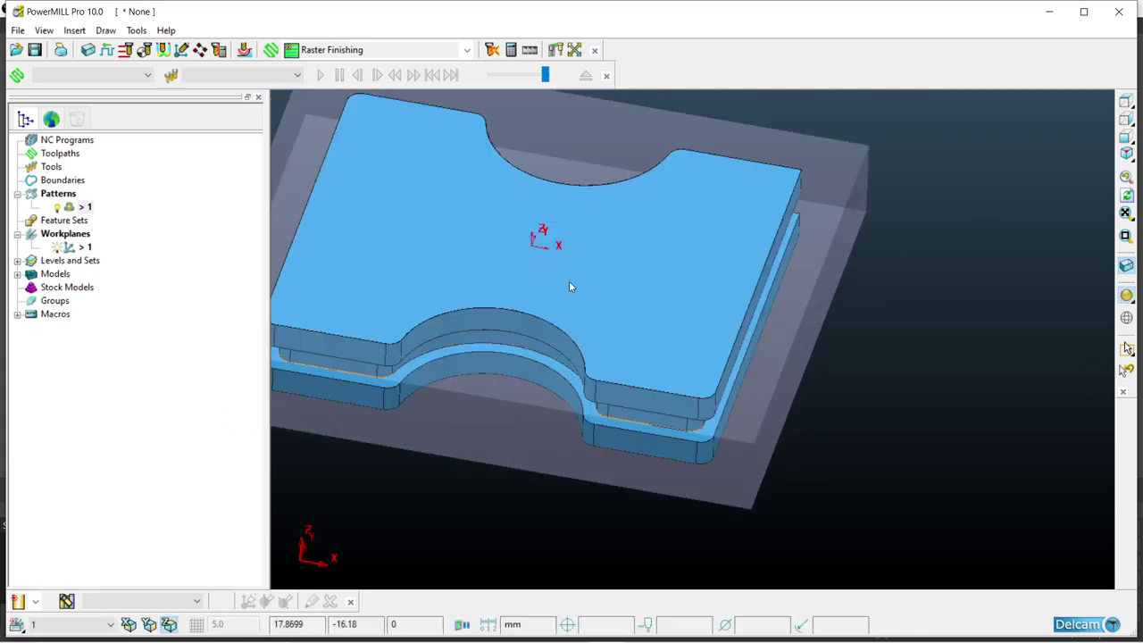
Create a toolpath with the 2D Curve Profile strategy from the 2.5D area clearance strategies
left_click(272, 50)
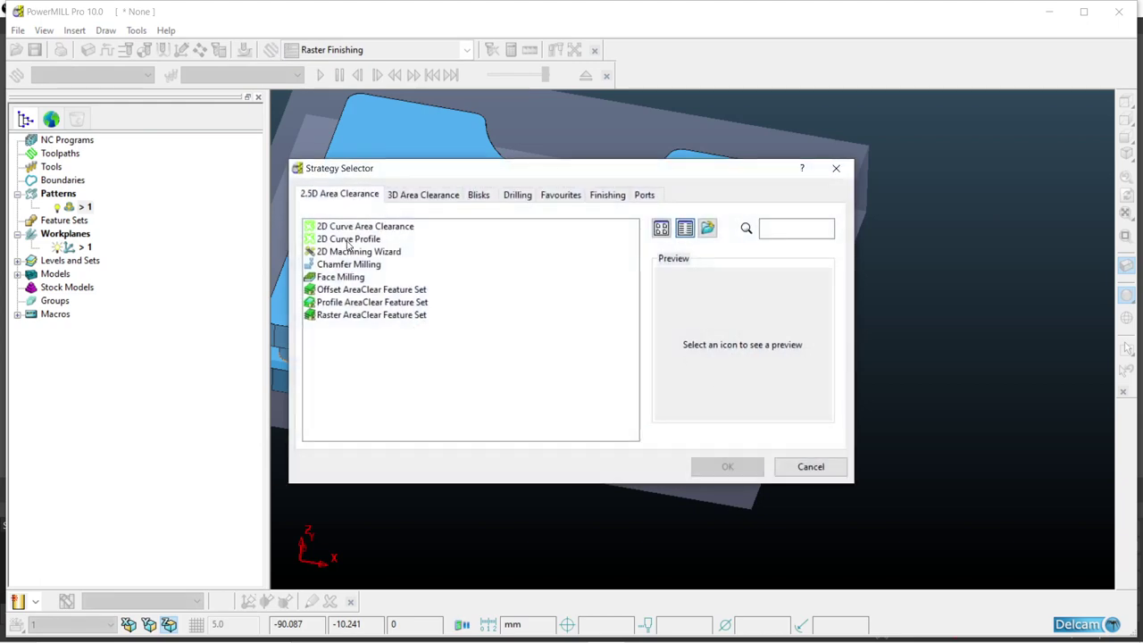
left_click(348, 239)
left_click(728, 467)
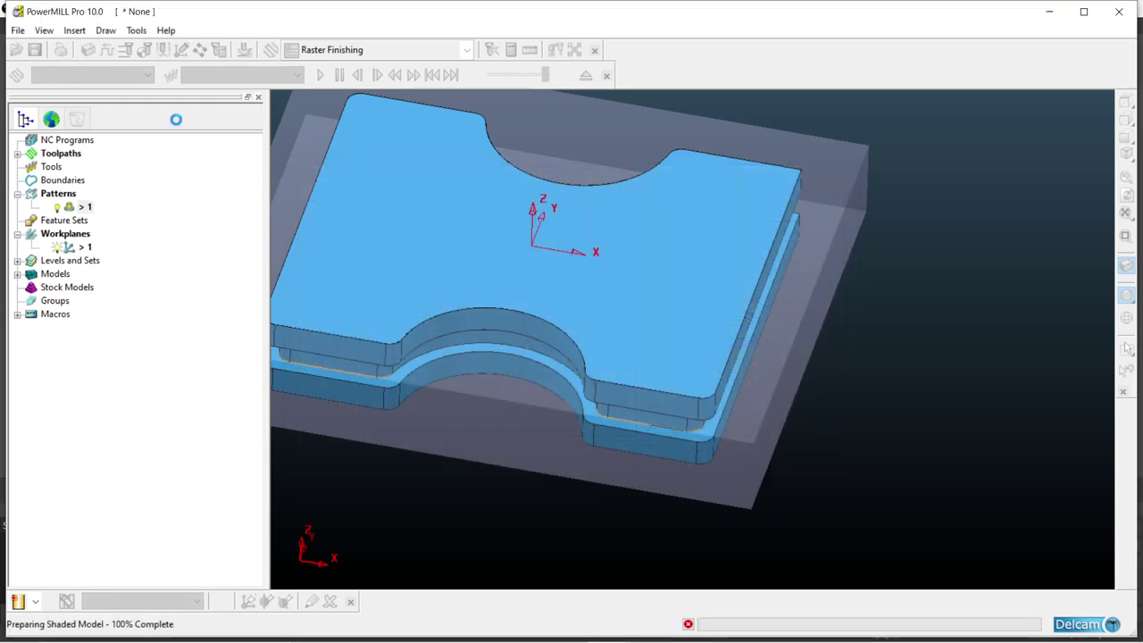
Create a tipped disc tool for the toolpath with a cutting length of 10
left_click(321, 108)
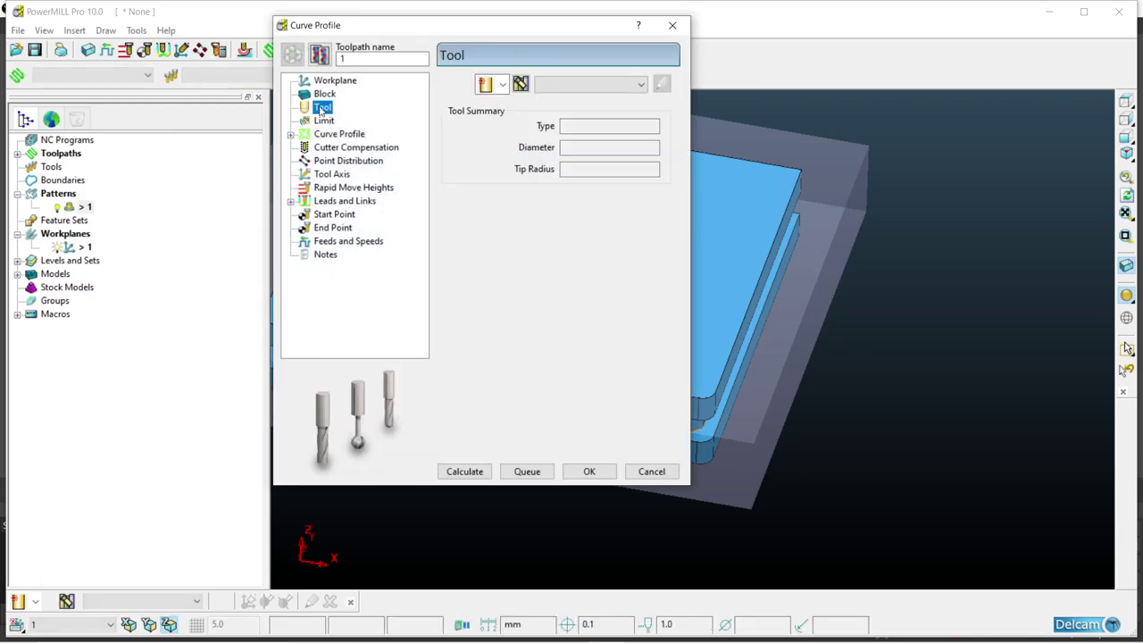
left_click(504, 84)
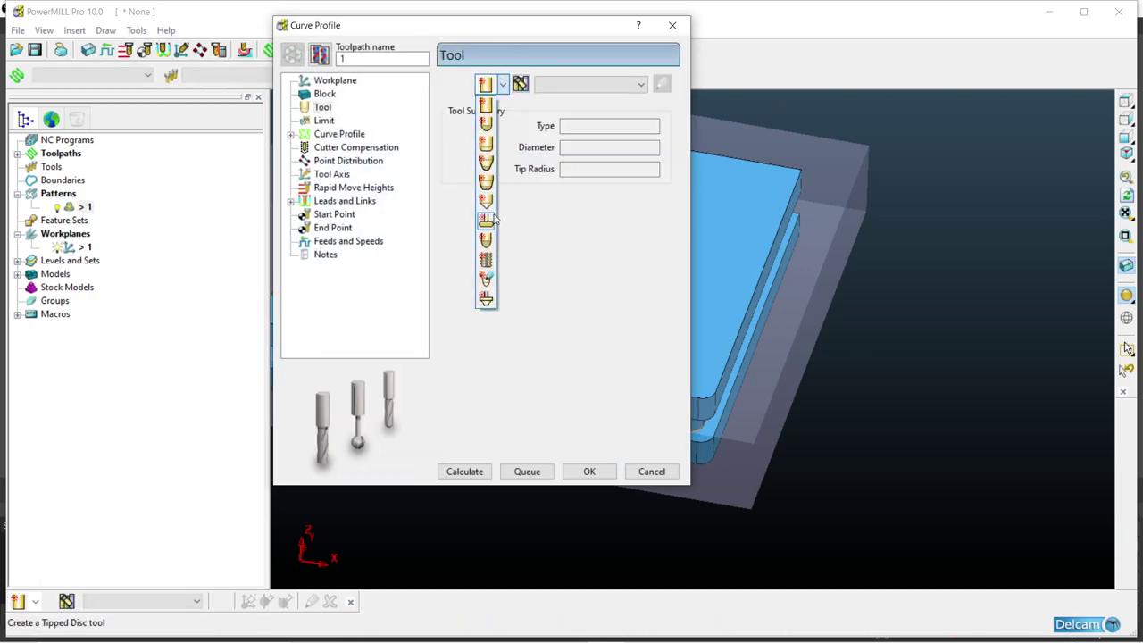
left_click(489, 221)
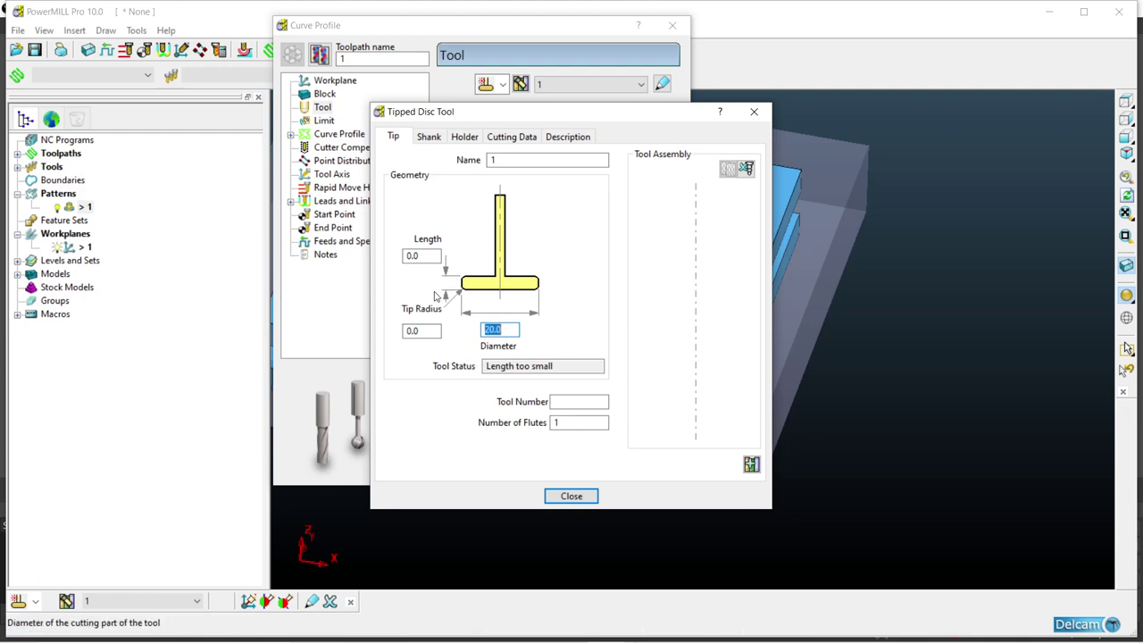
left_click(432, 255)
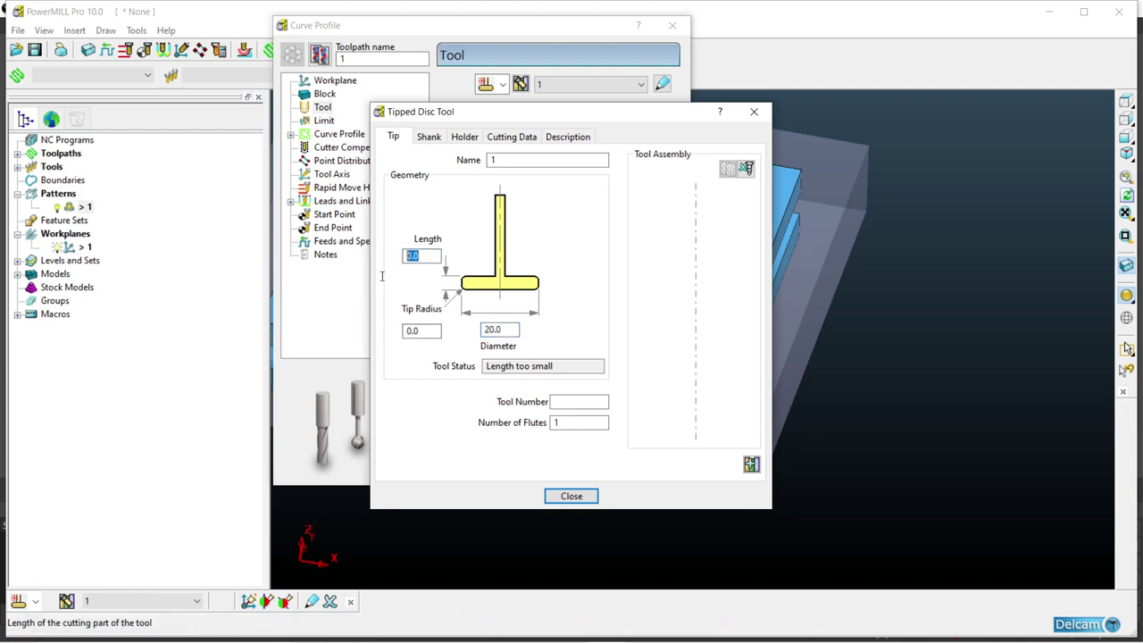
Add a holder component to the disc tool with upper and lower diameters of 10, a length of 30 and an overhang of 10
left_click(464, 136)
left_click(494, 195)
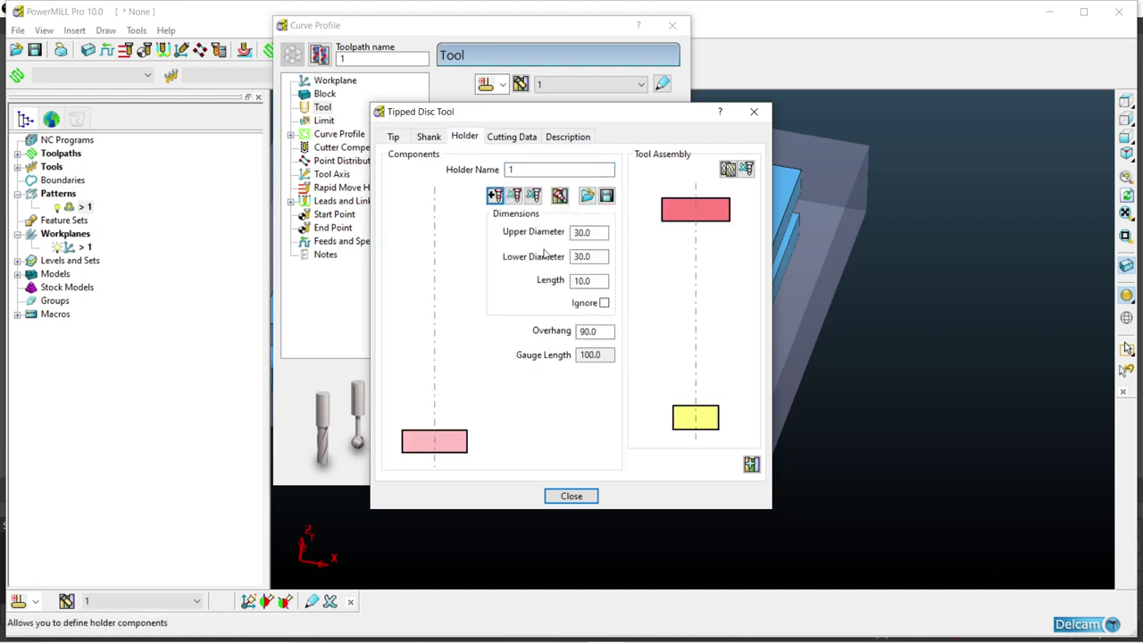
left_click_drag(595, 234, 500, 246)
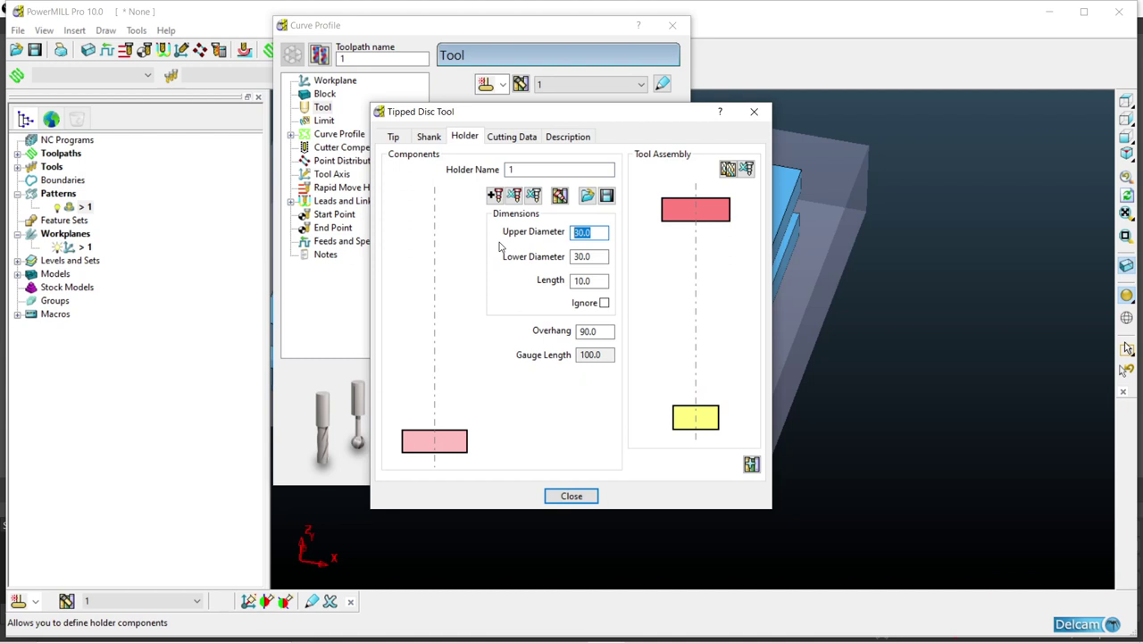
type("10")
key("Return")
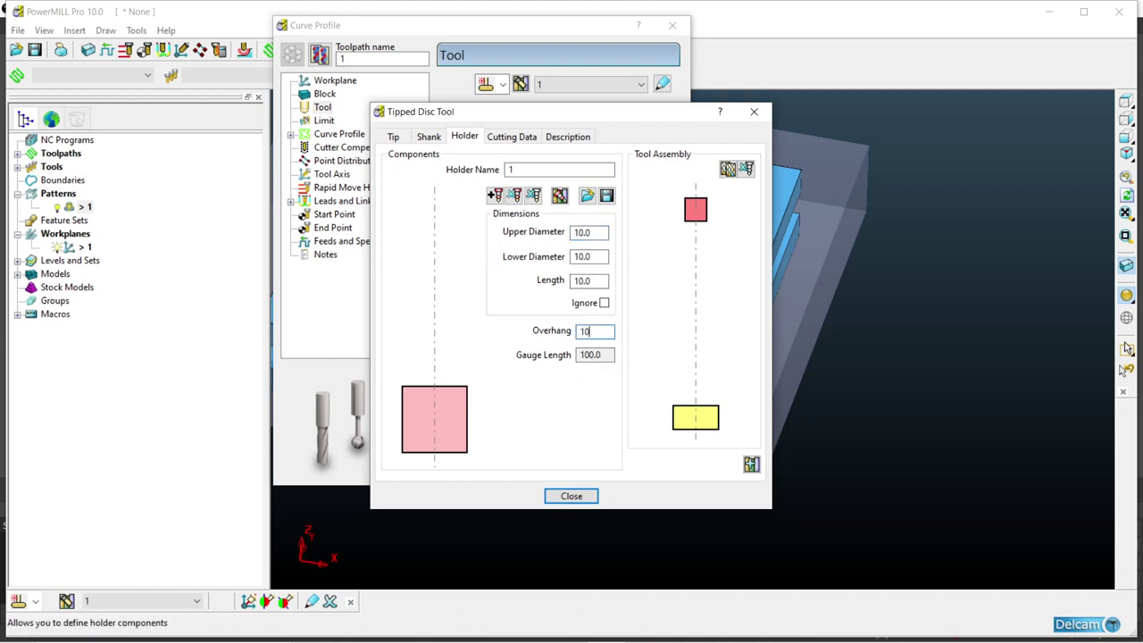
left_click_drag(607, 281, 503, 318)
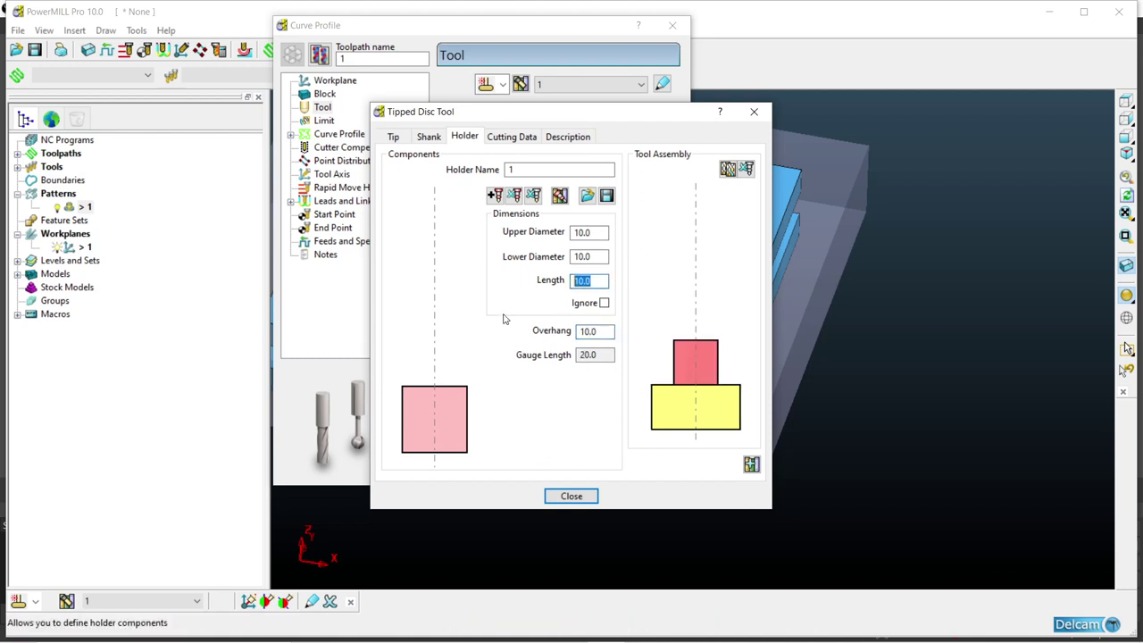
key("Return")
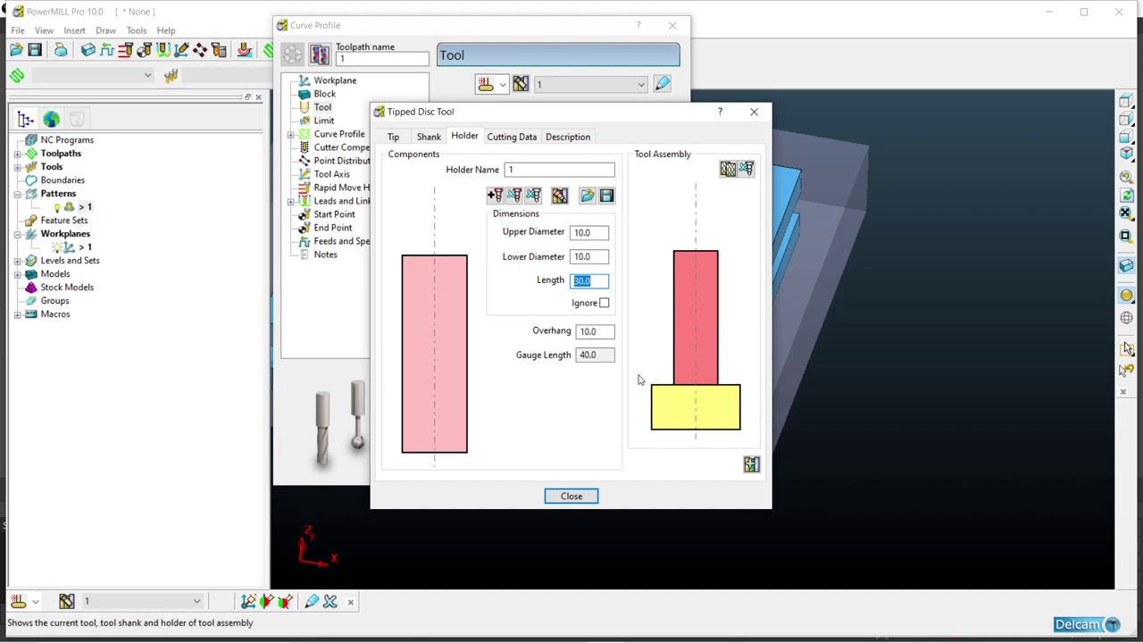
Set the disc tool's cutting diameter to 25 and finish the tool definition
left_click(394, 138)
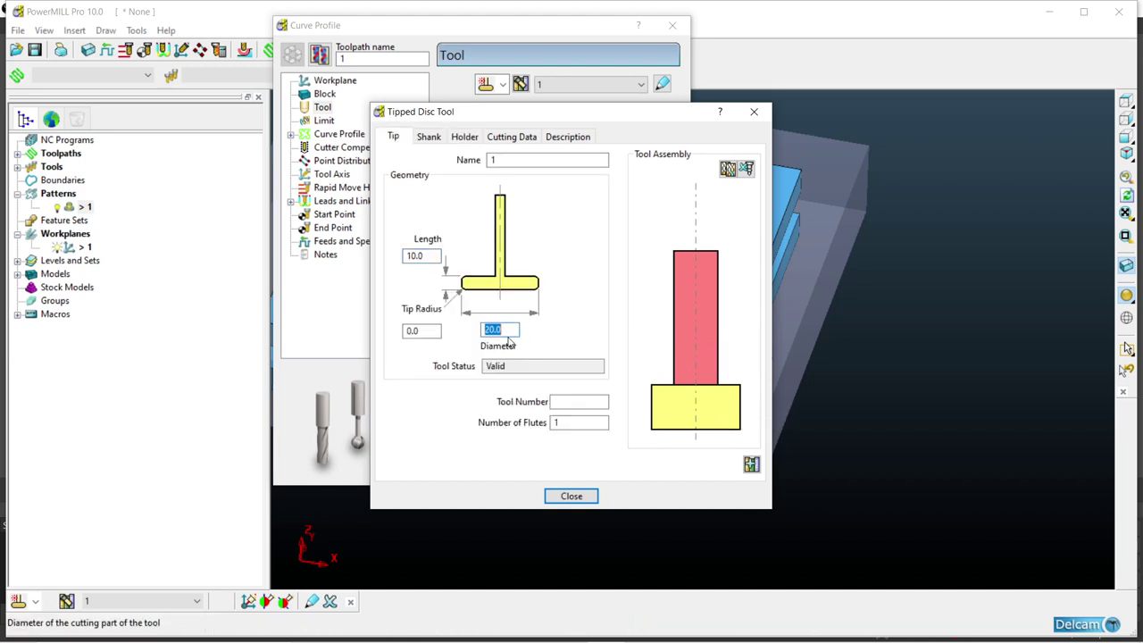
type("25")
key("Return")
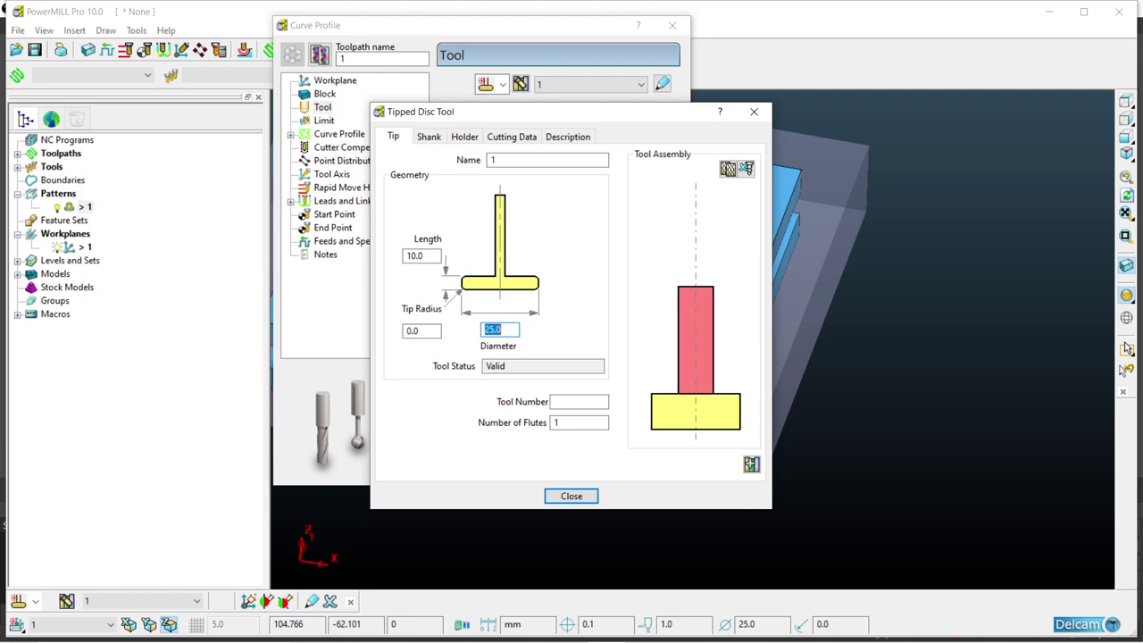
left_click(571, 497)
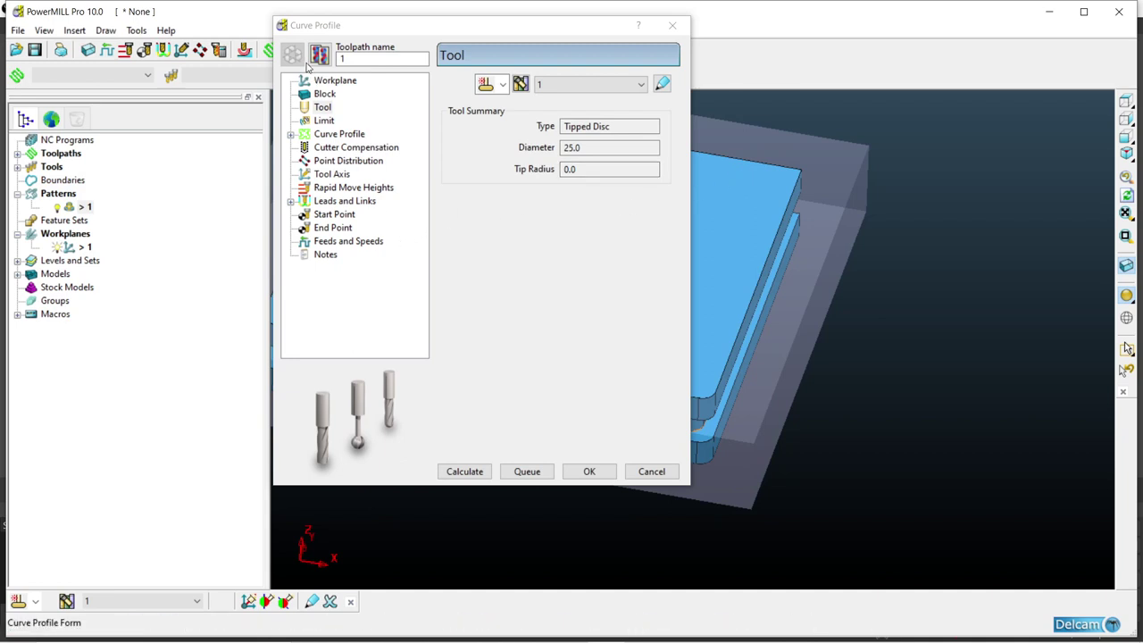
Choose pattern 1 as the profile curve and set the curve position so the tool's contact point follows the pattern
left_click(332, 136)
left_click(553, 95)
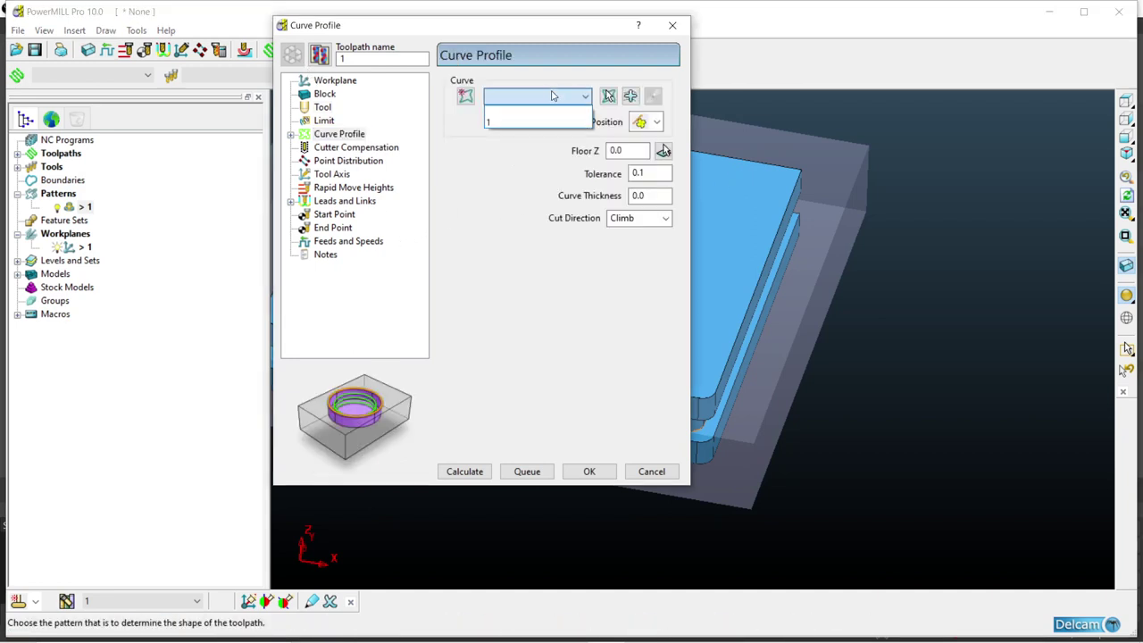
left_click(510, 125)
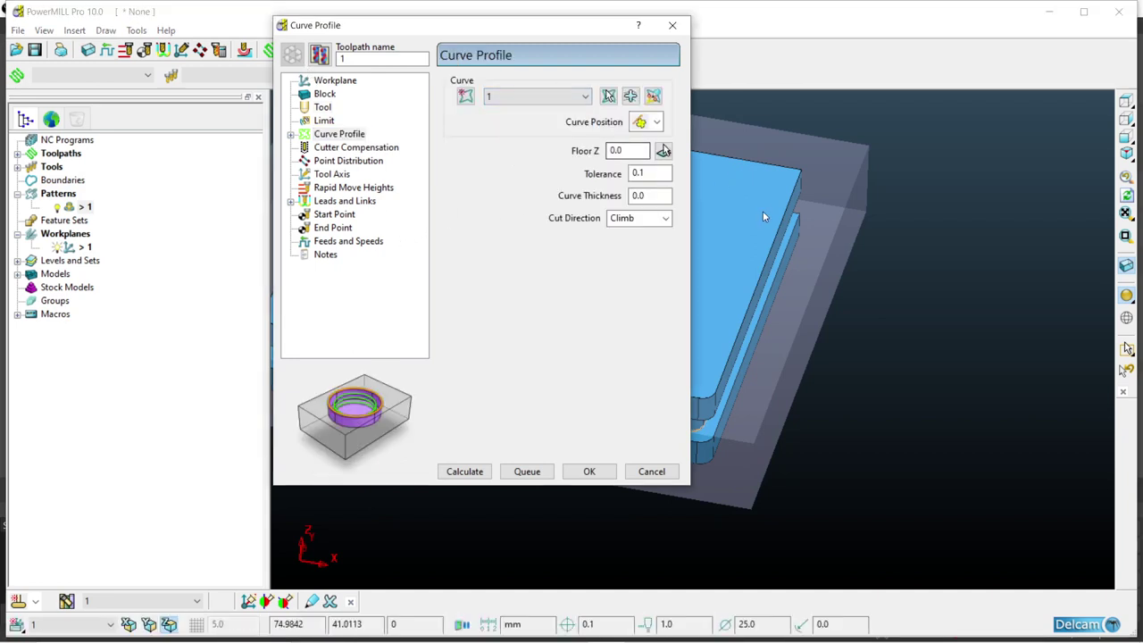
left_click(658, 124)
left_click(639, 162)
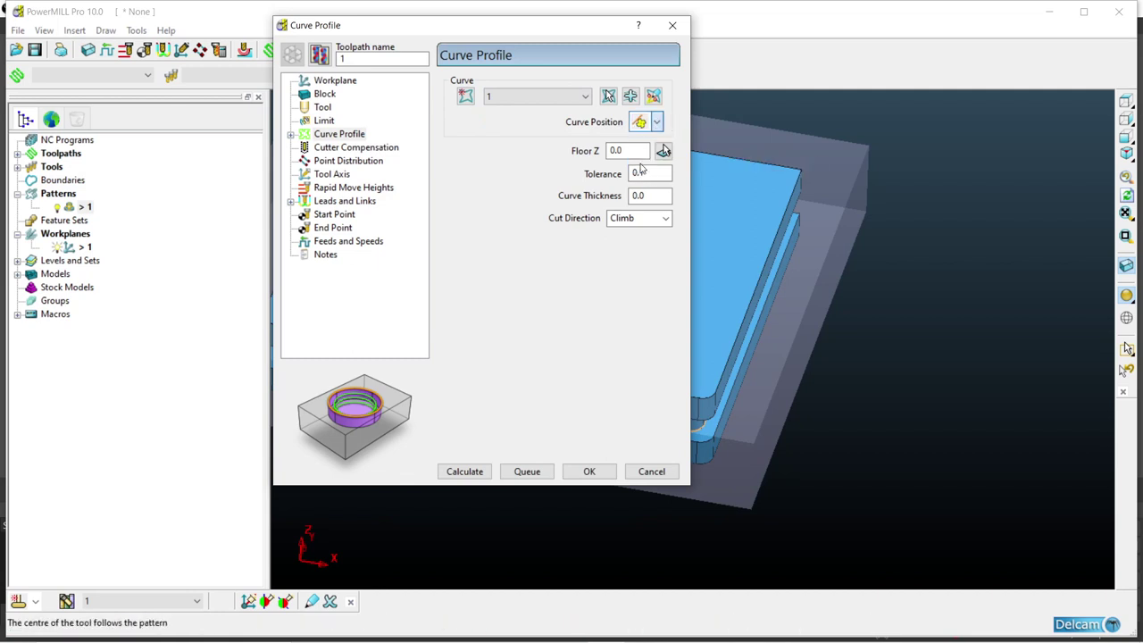
left_click(658, 125)
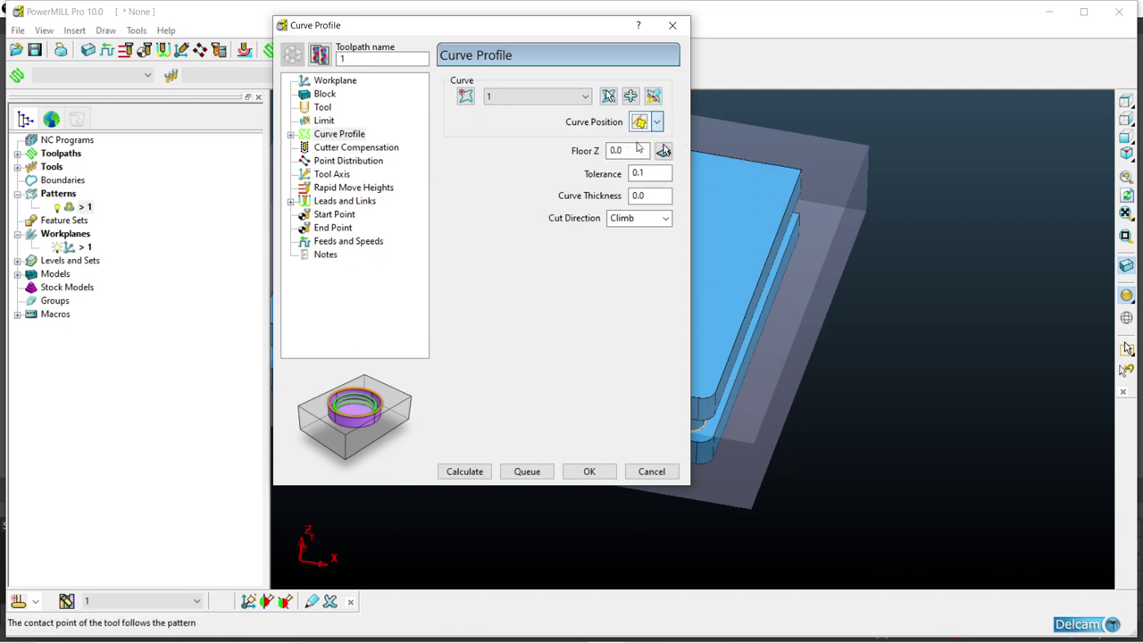
left_click(658, 123)
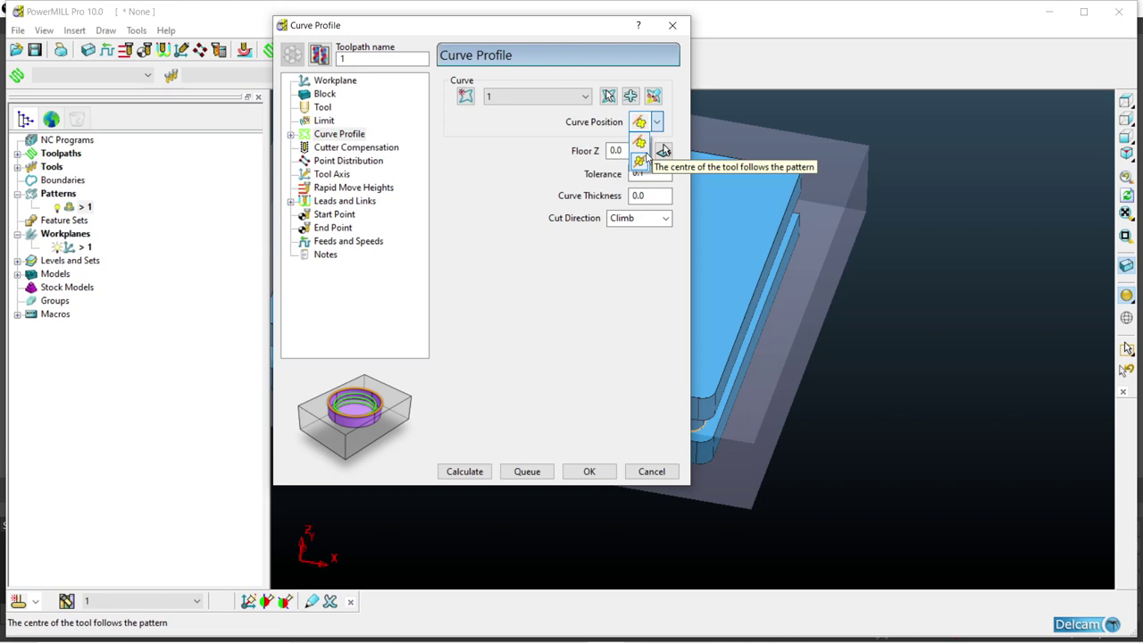
left_click(640, 143)
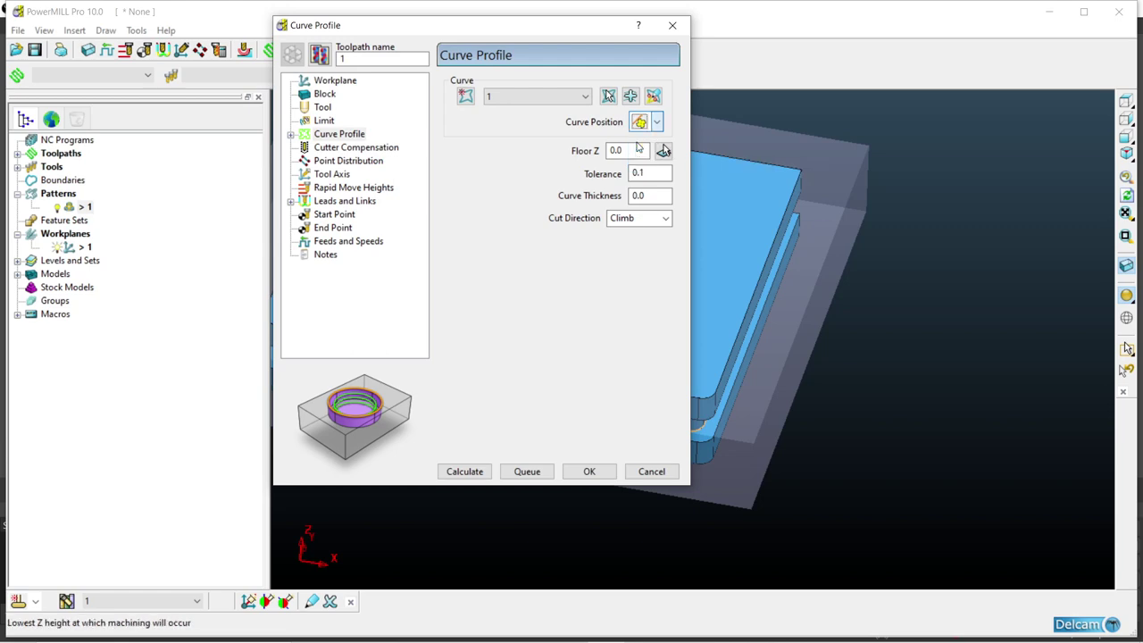
Flip the curve's machining side to the inside and back to the outside, and accept the machining section edit
left_click(653, 97)
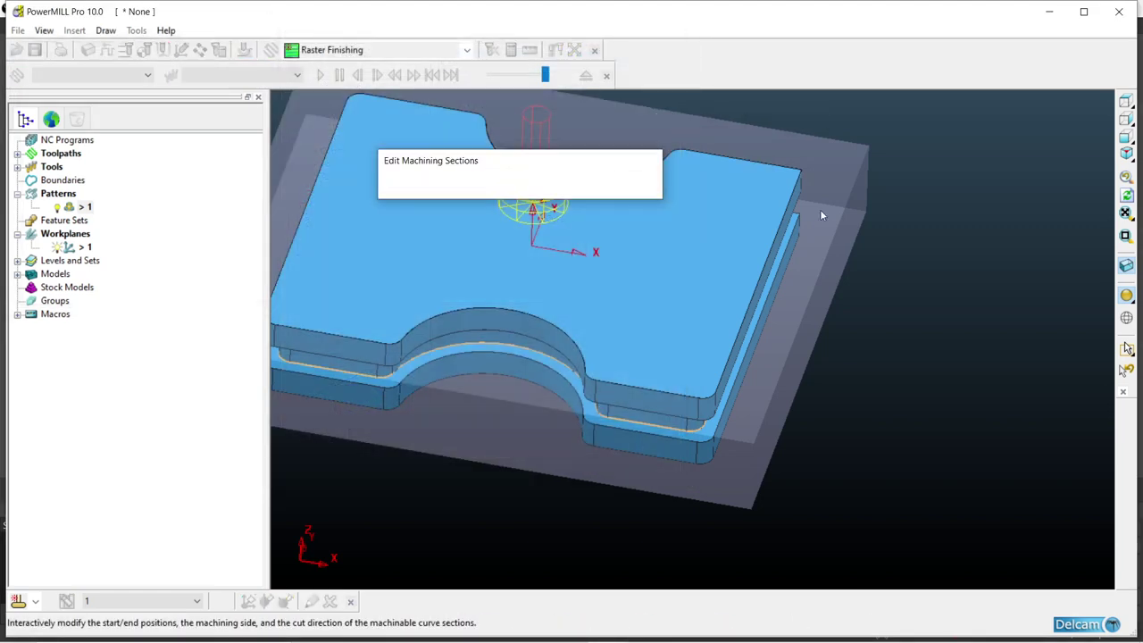
left_click(1126, 295)
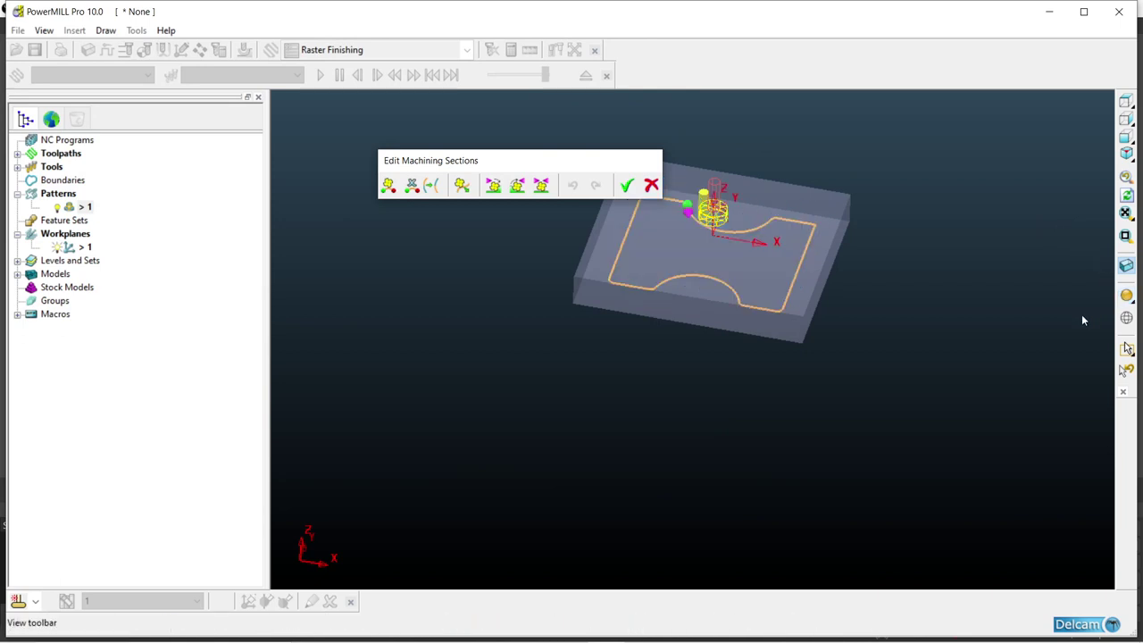
mouse_move(821, 319)
middle_mouse_down()
mouse_move(807, 320)
mouse_move(692, 198)
middle_mouse_up()
left_click(694, 198)
scroll(706, 193, "up", 3)
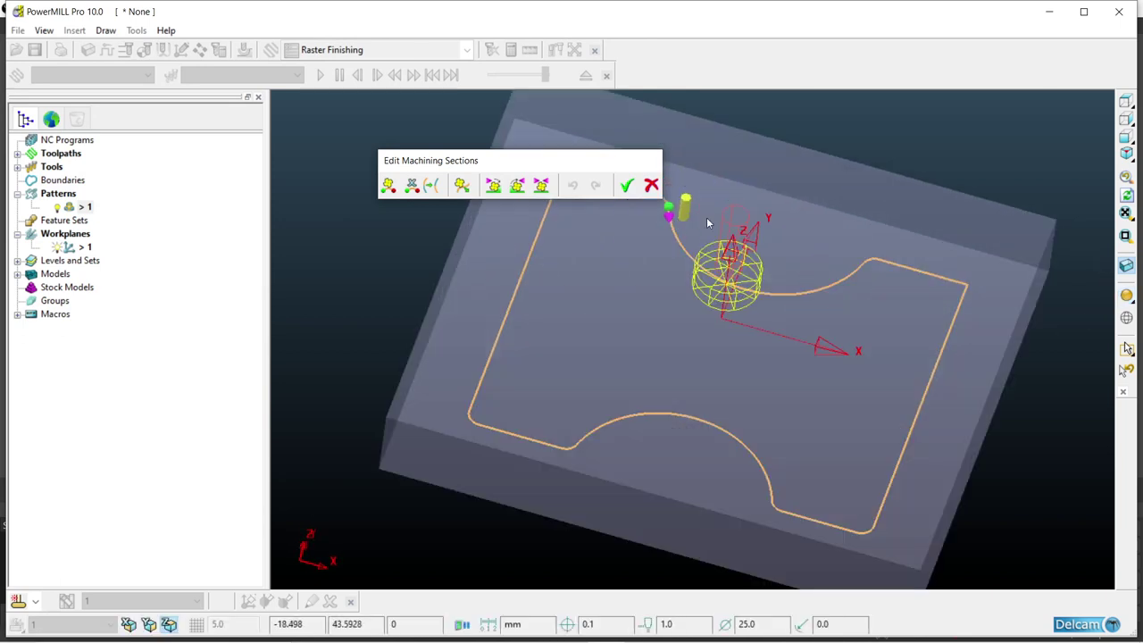
left_click(707, 223)
scroll(685, 214, "down", 4)
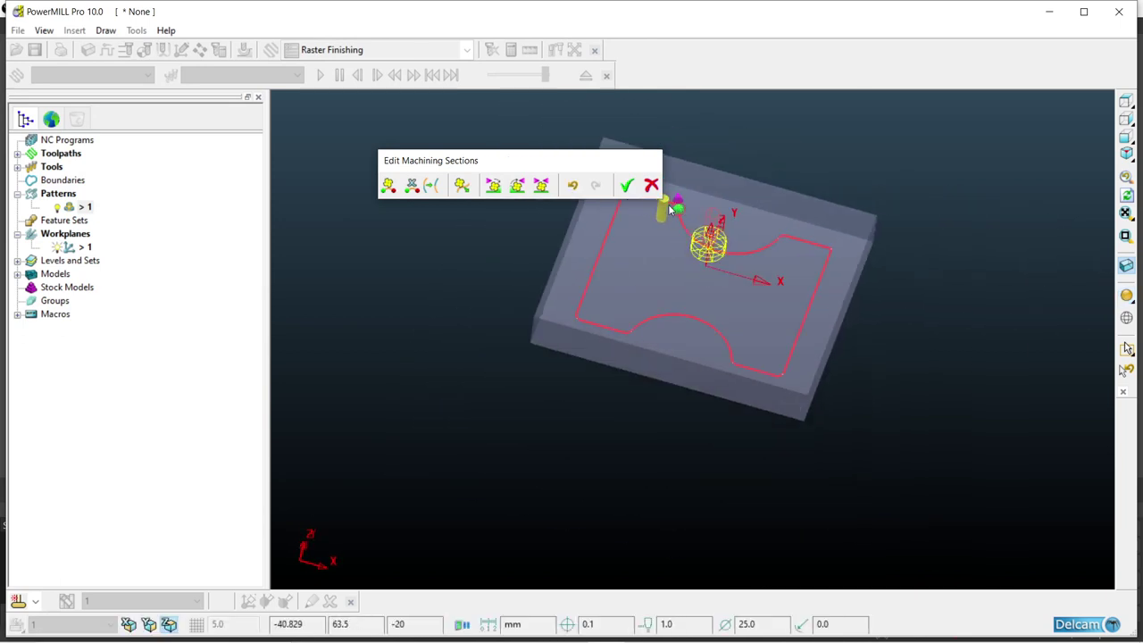
left_click(679, 212)
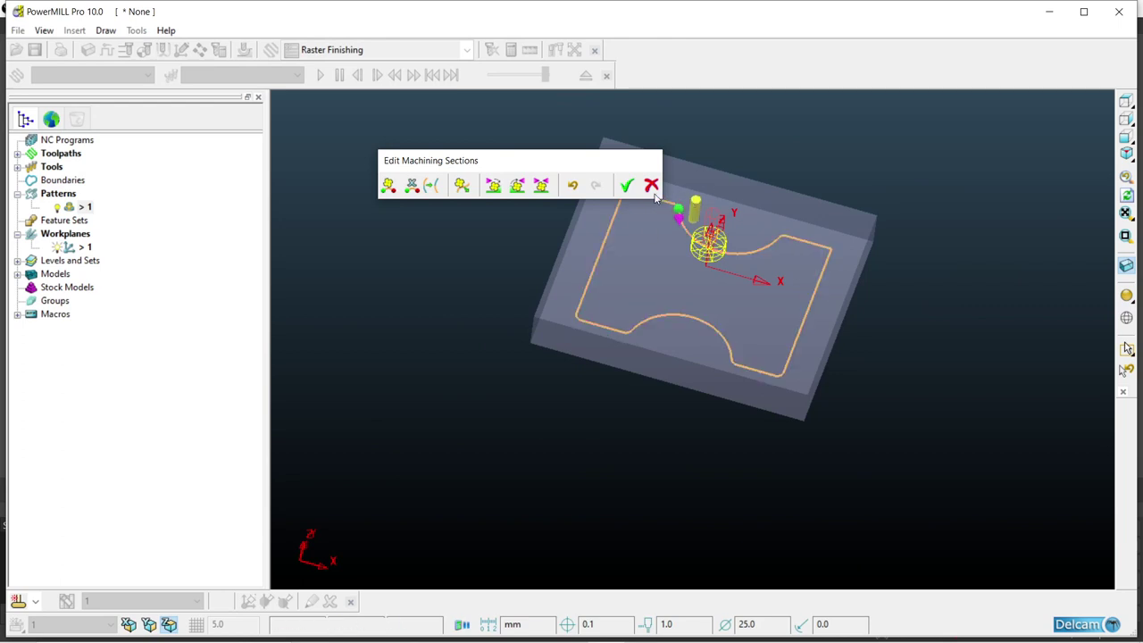
left_click(627, 184)
Display the plate model shaded and set the toolpath's Floor Z to -20
scroll(844, 243, "down", 6)
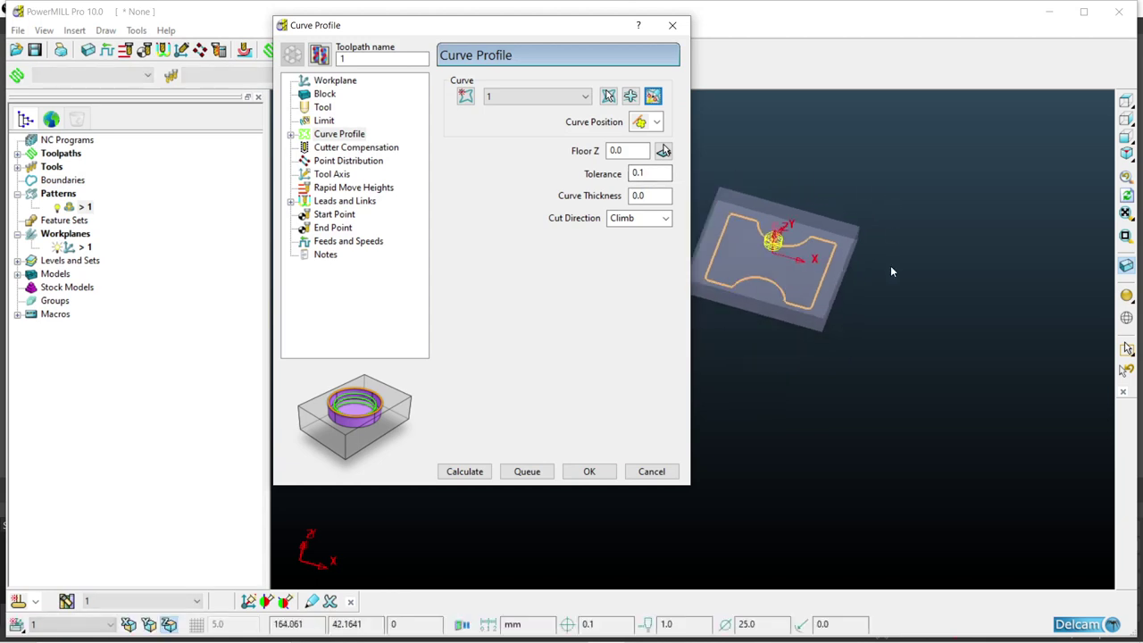
scroll(789, 240, "up", 4)
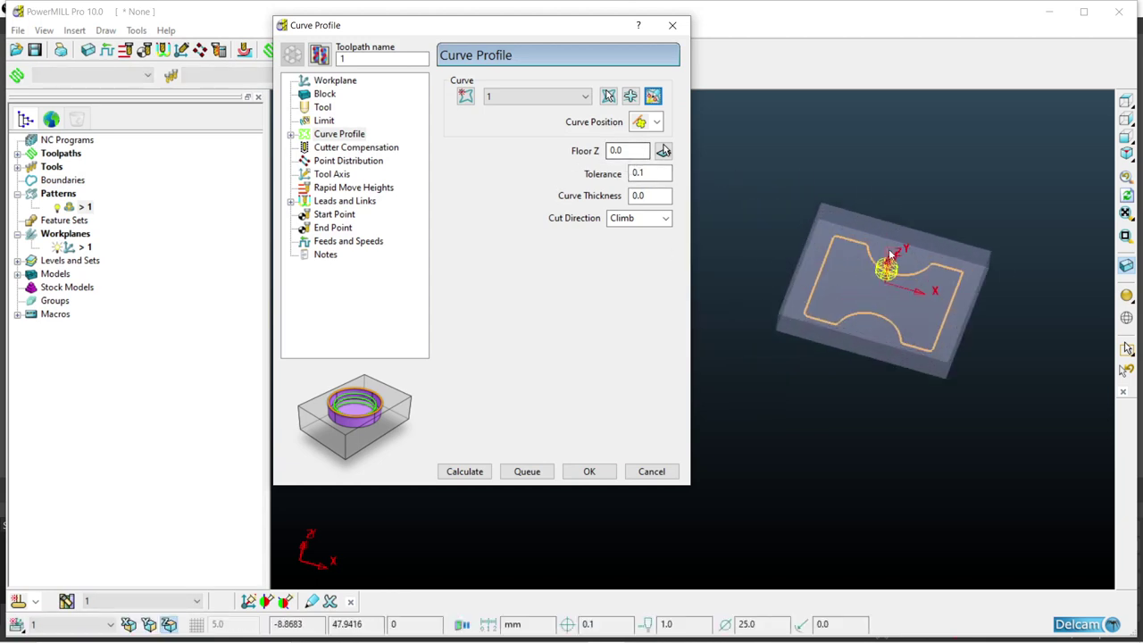
left_click(1126, 295)
middle_click_drag(795, 272, 787, 213)
scroll(786, 213, "up", 6)
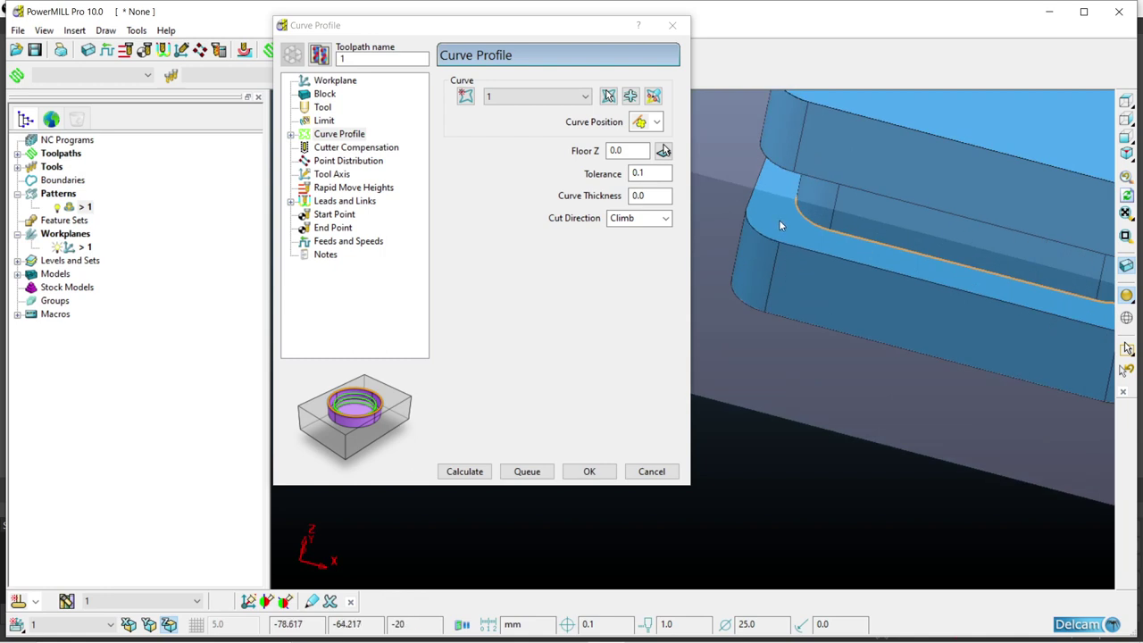
double_click(623, 150)
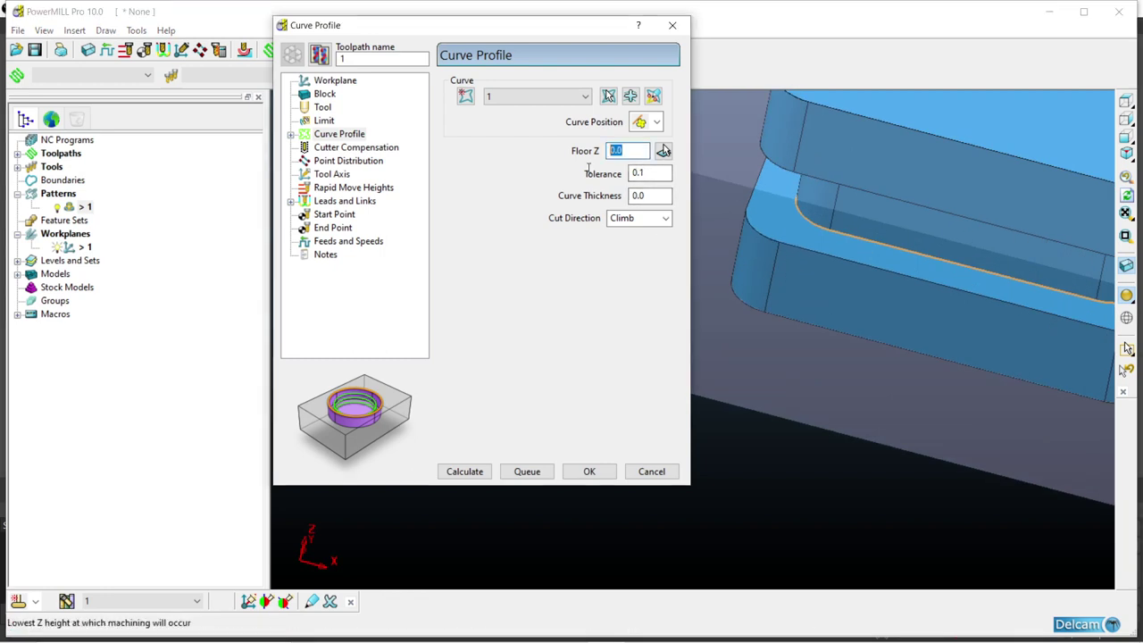
key("Return")
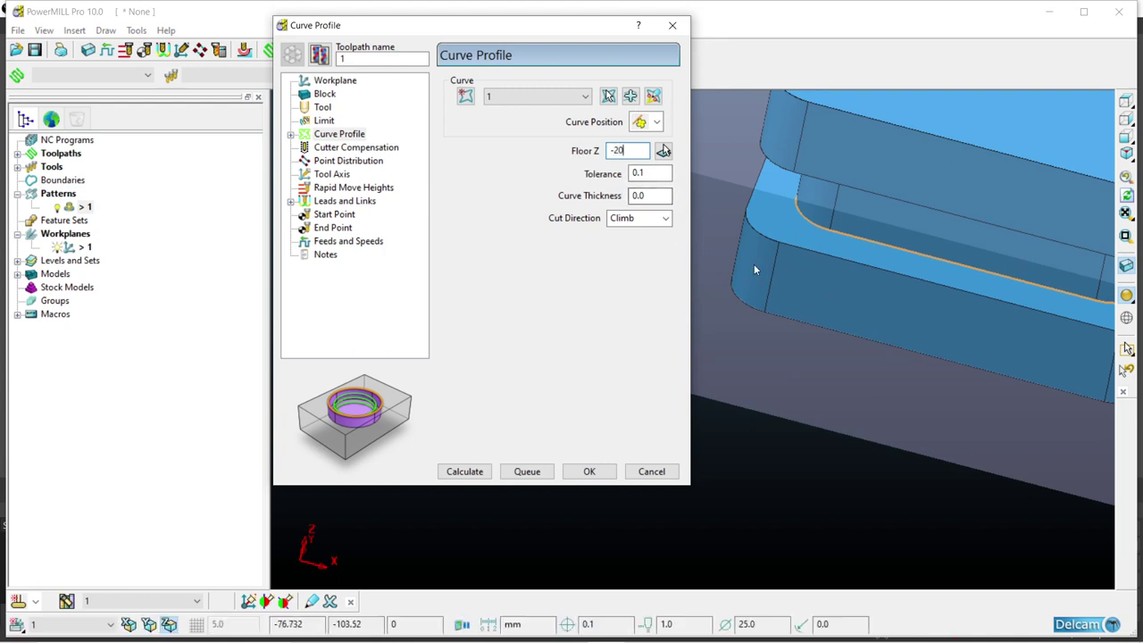
Pick the groove's lower face to define Floor Z as -20 and set the tolerance to 0.01
left_click(663, 150)
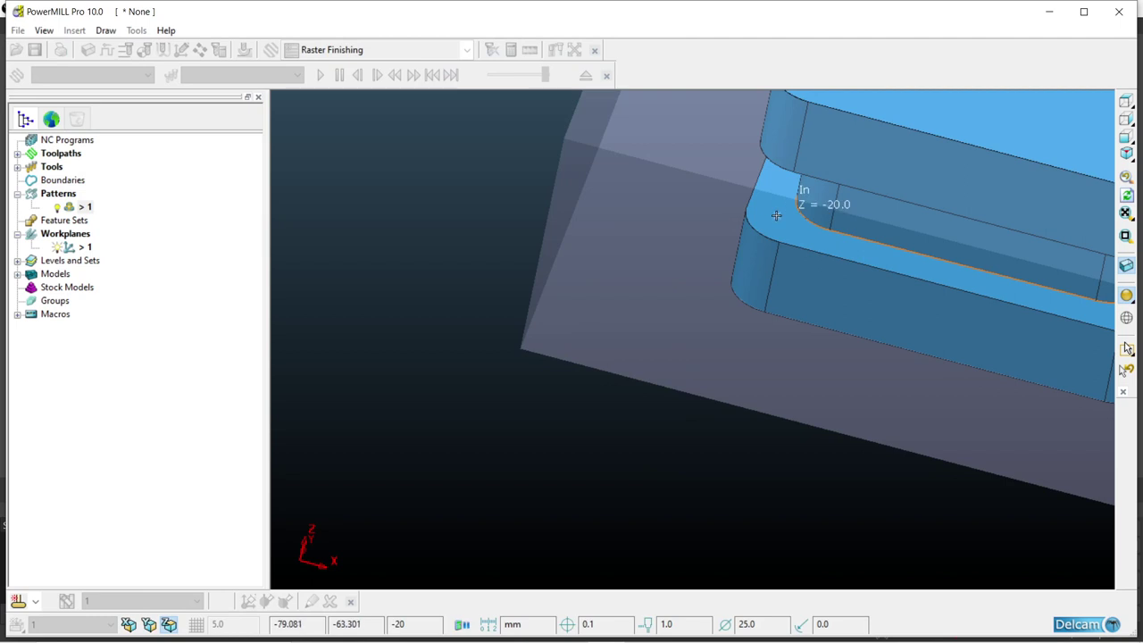
left_click(776, 216)
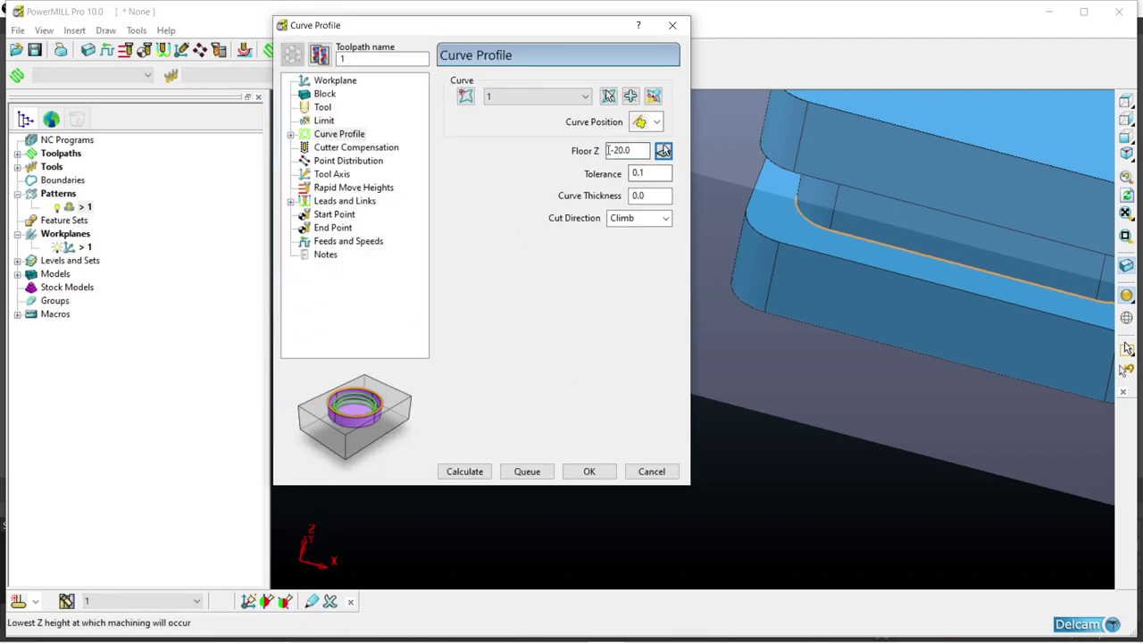
key("Return")
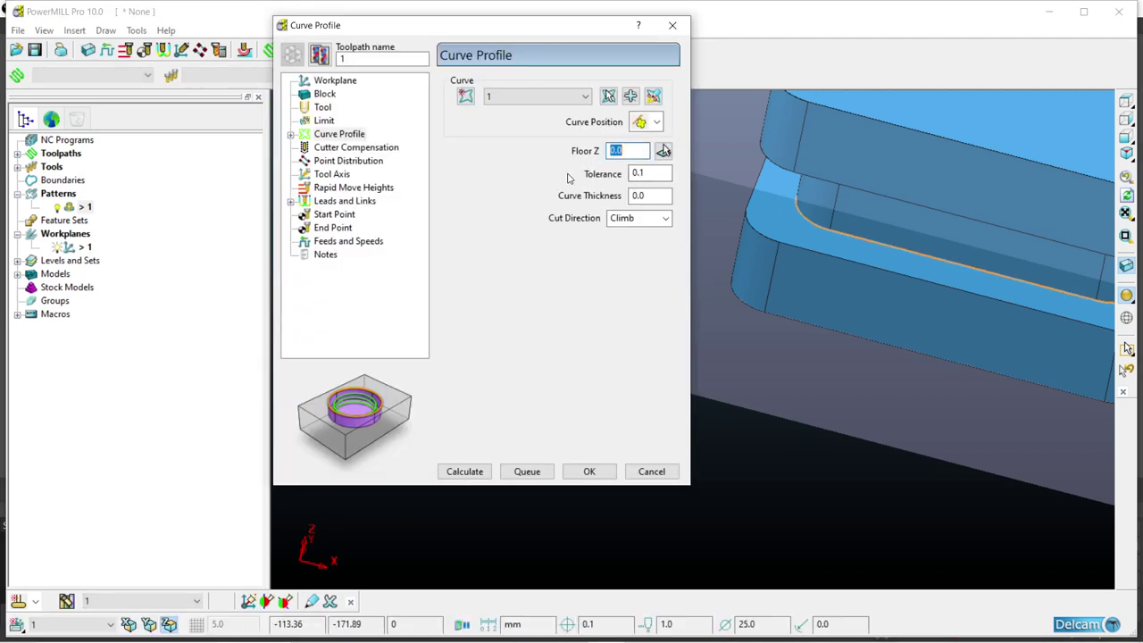
left_click(663, 151)
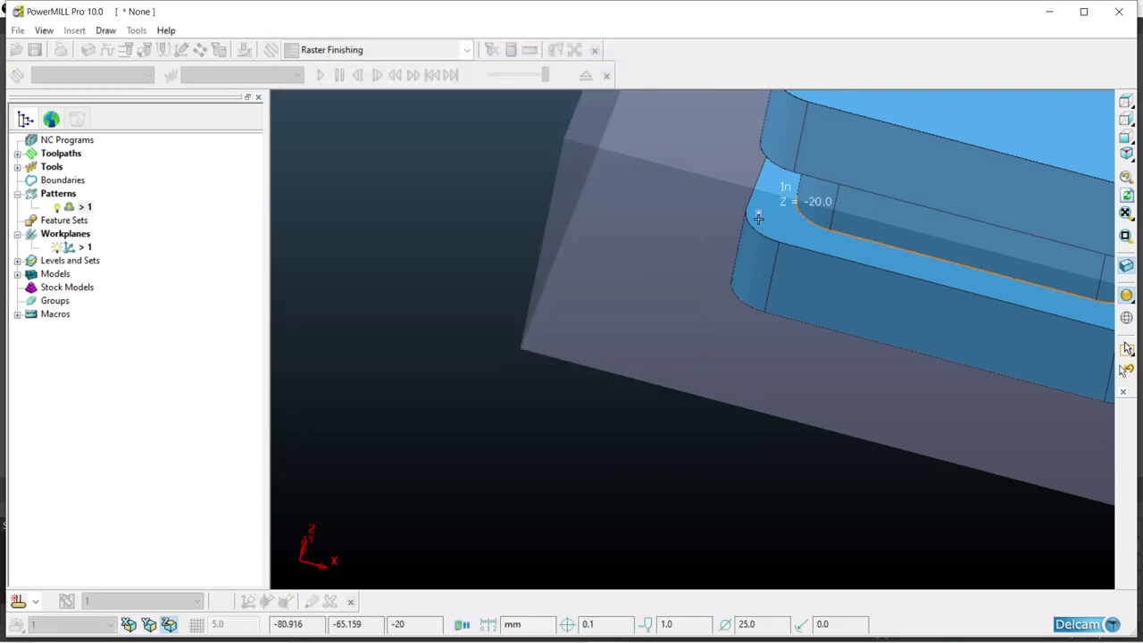
left_click(759, 215)
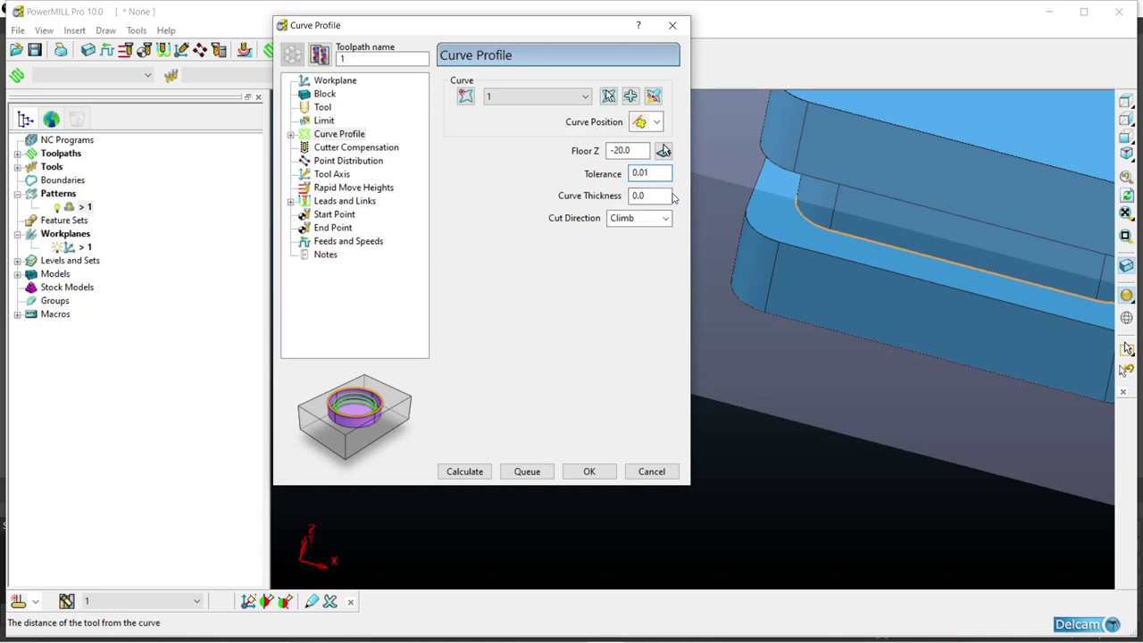
left_click(661, 198)
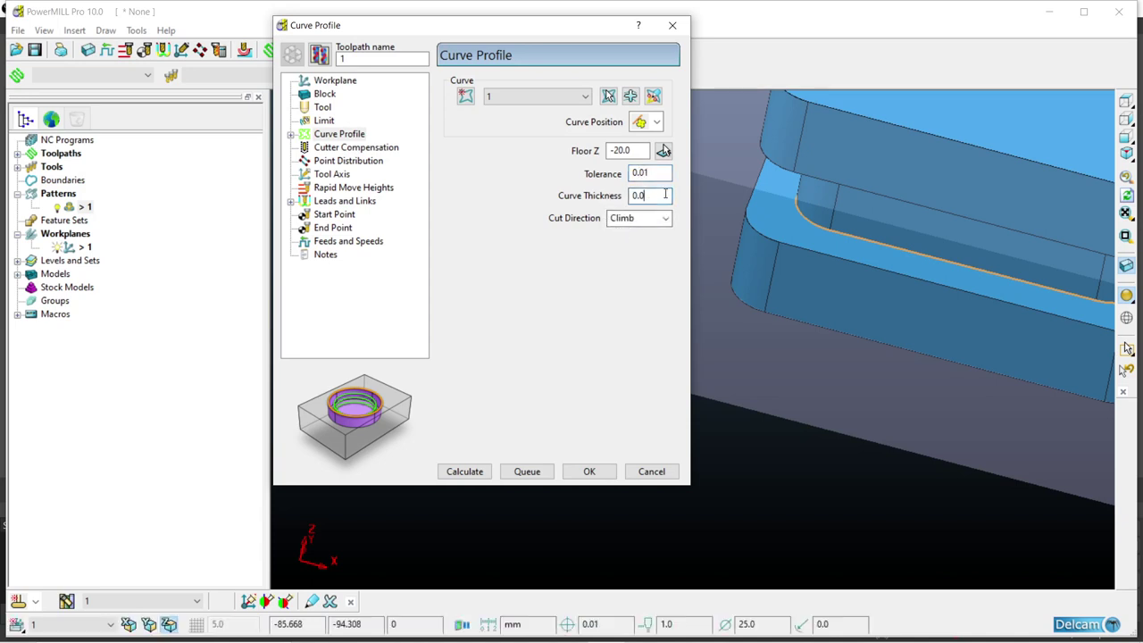
Examine the plate's groove from several angles and review the toolpath's vertical and horizontal cut distance settings
scroll(808, 195, "down", 6)
middle_click_drag(750, 238, 777, 256)
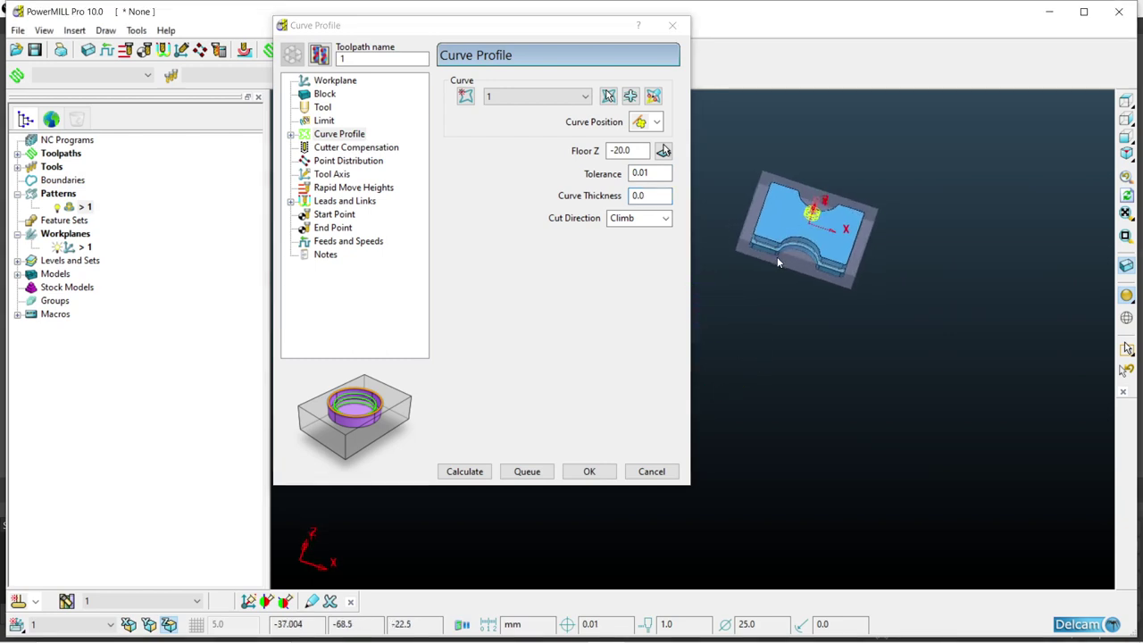
scroll(777, 259, "up", 3)
middle_click_drag(883, 290, 862, 276)
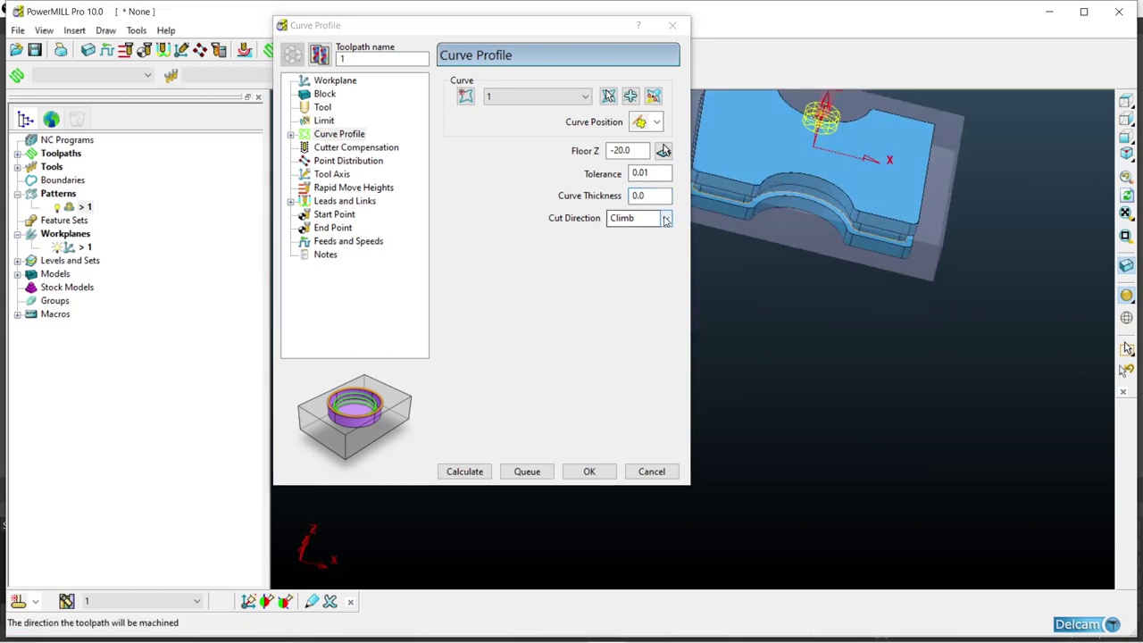
left_click(290, 134)
left_click(354, 148)
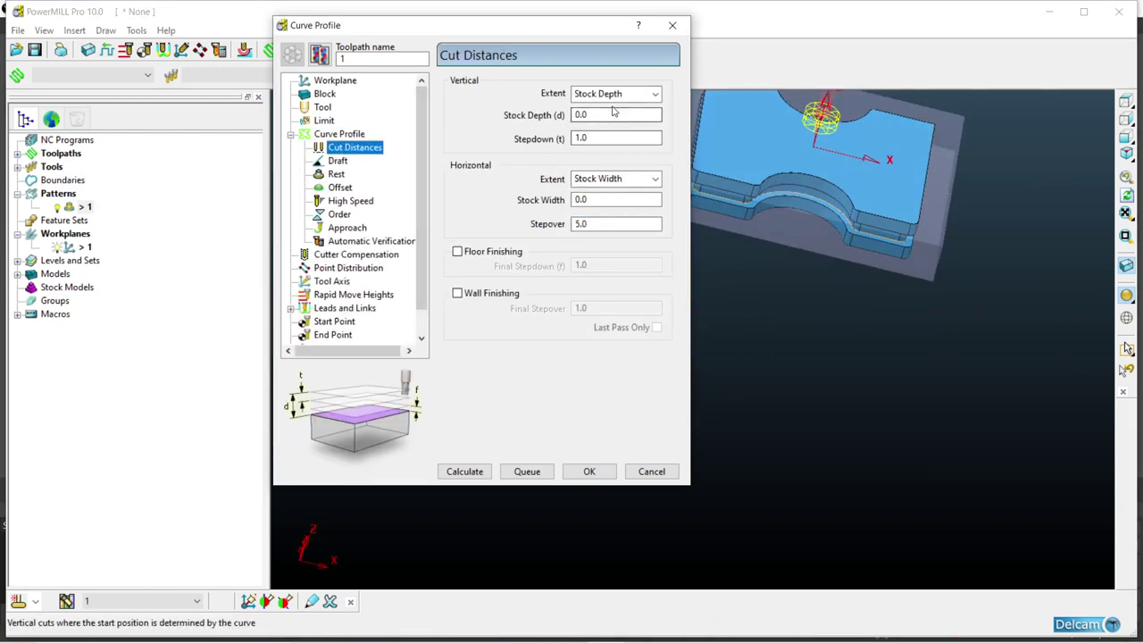
scroll(776, 204, "down", 4)
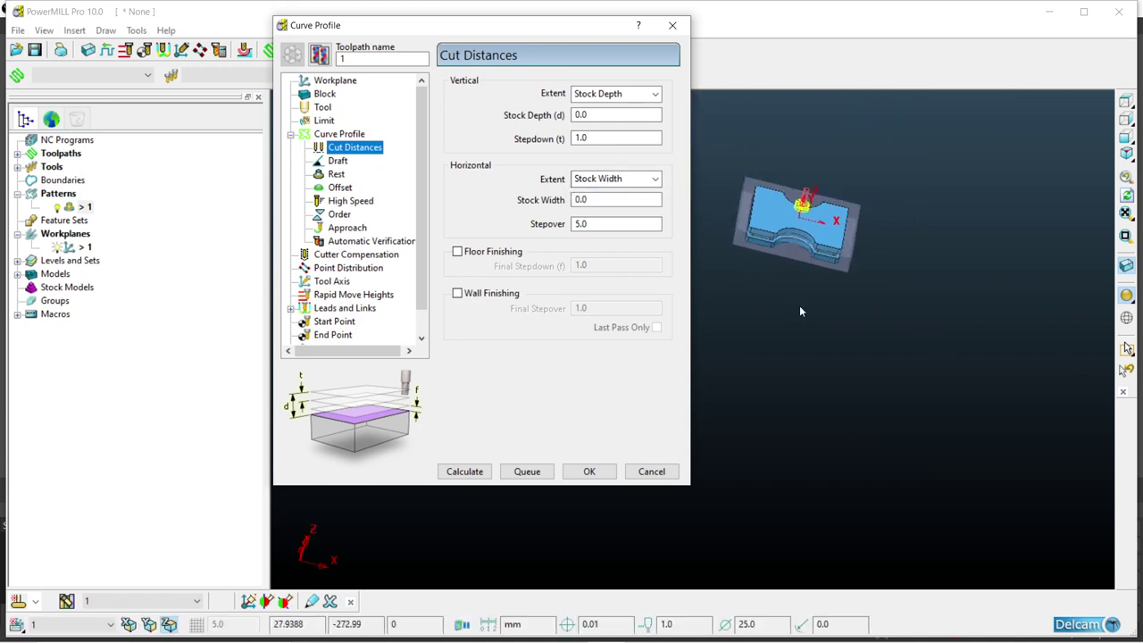
middle_click_drag(753, 204, 733, 185)
scroll(744, 227, "up", 4)
scroll(787, 236, "down", 1)
scroll(776, 232, "up", 3)
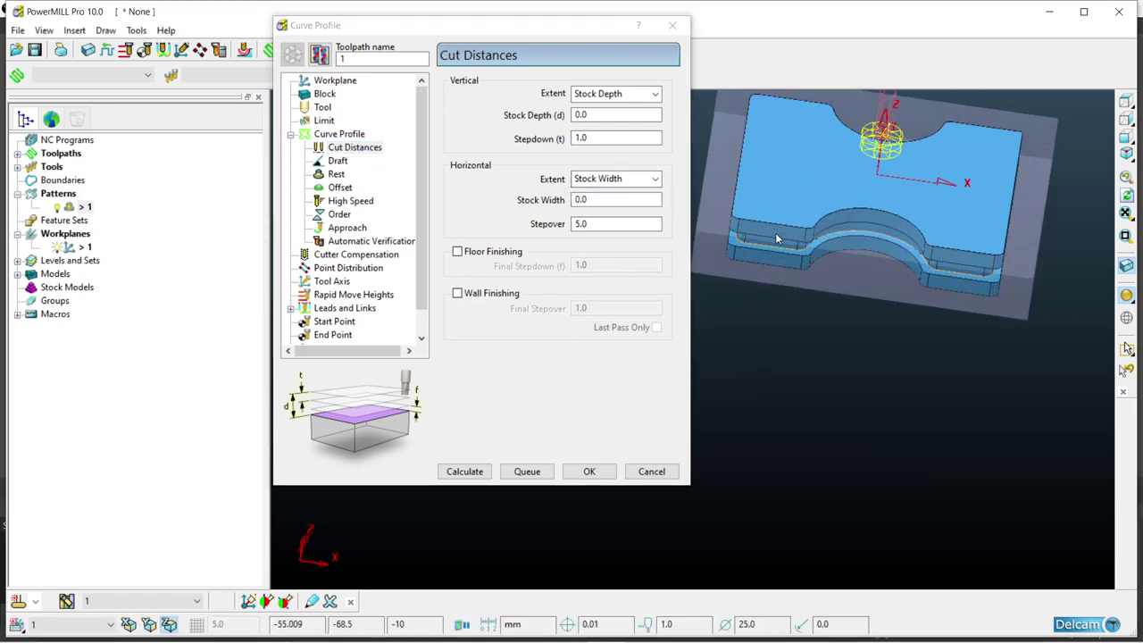
scroll(775, 232, "down", 3)
scroll(702, 195, "up", 4)
Calculate the curve profile toolpath and inspect its path around the plate
left_click(486, 480)
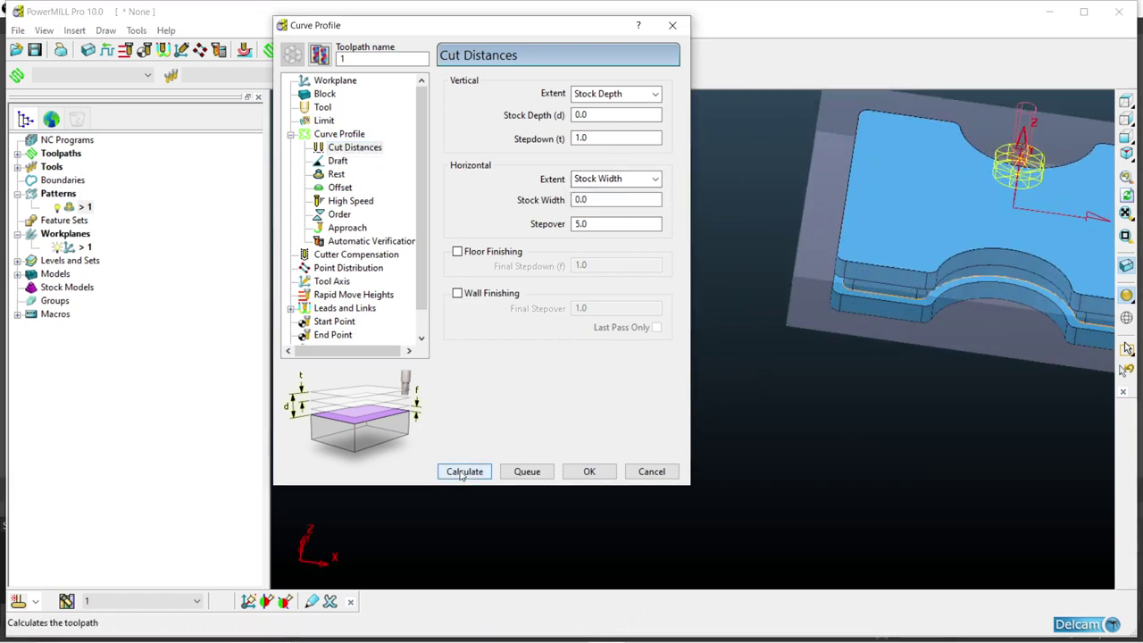
scroll(825, 300, "down", 3)
scroll(878, 255, "up", 3)
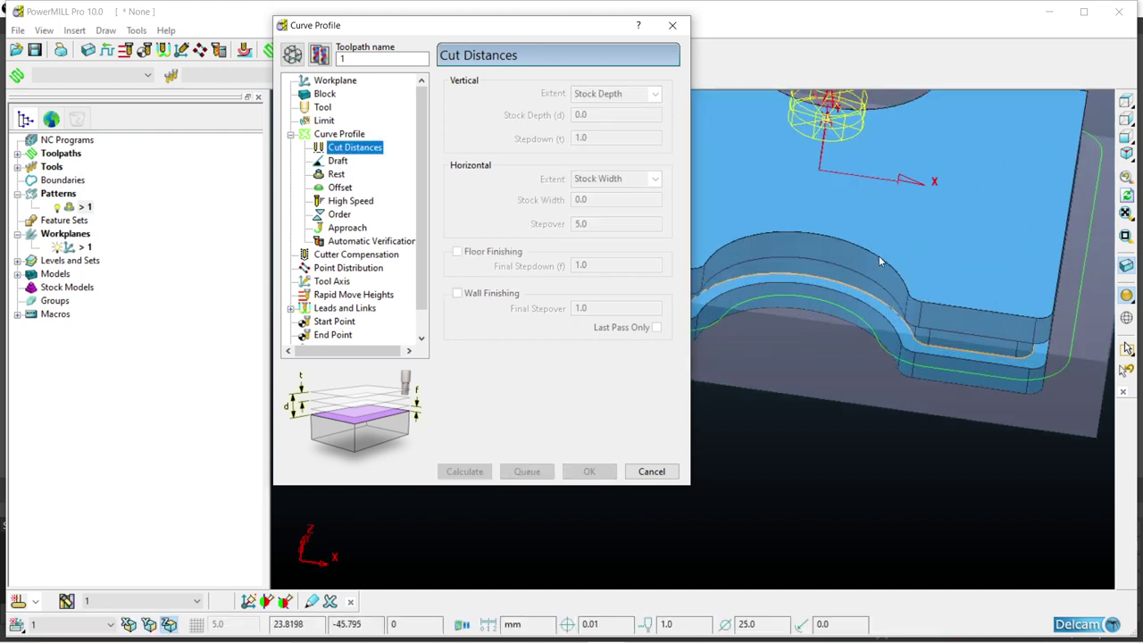
scroll(714, 232, "down", 3)
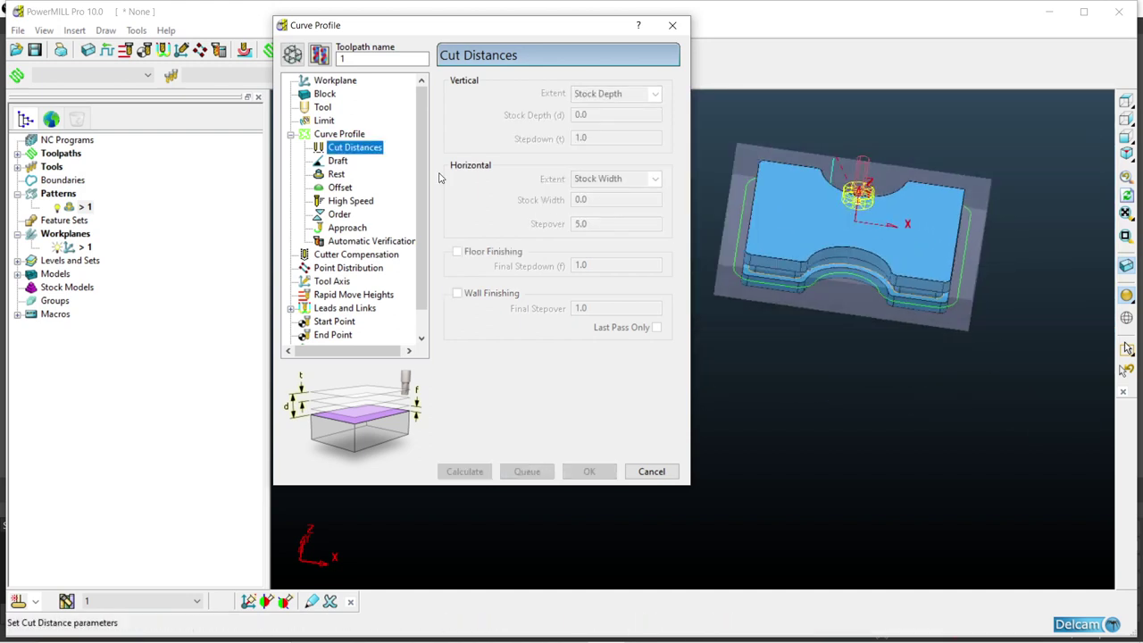
Reopen the toolpath for editing, set the curve thickness to 0.2 and recalculate it
left_click(339, 134)
left_click(638, 195)
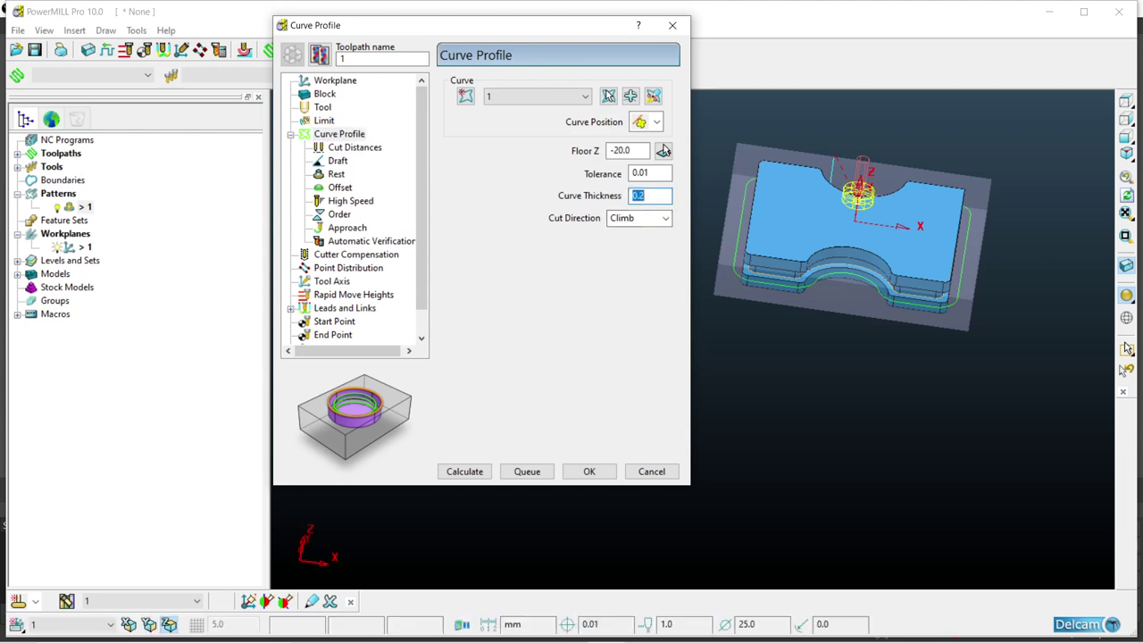
left_click(462, 471)
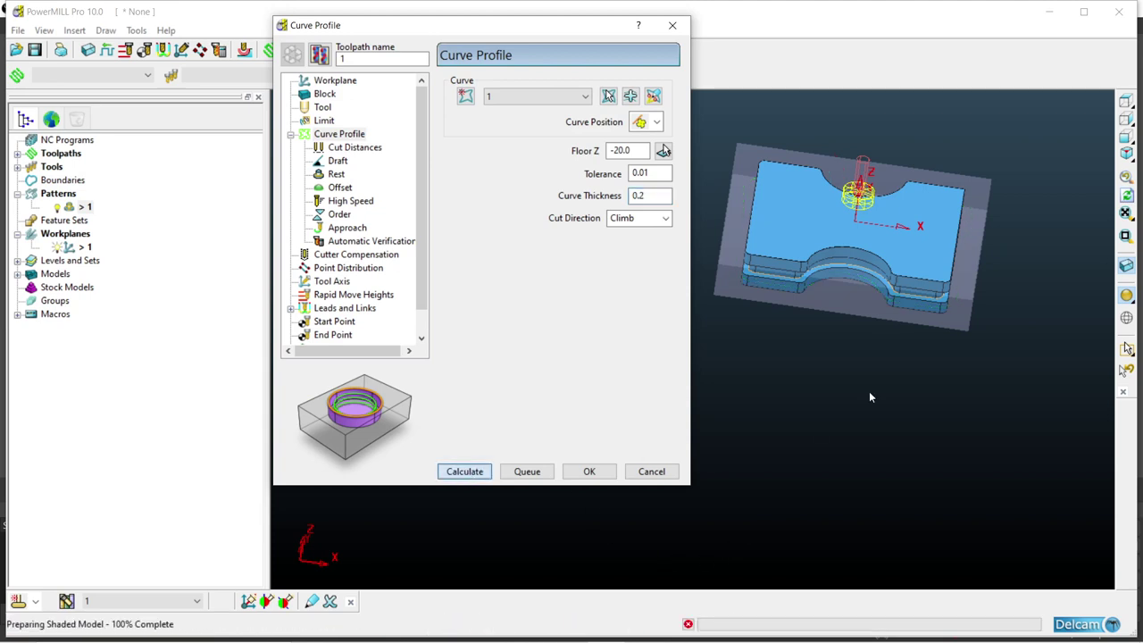
Examine the tool's clearance from the pattern curve in a wireframe view along Z, with the tool outline attached to the cursor
left_click(1127, 100)
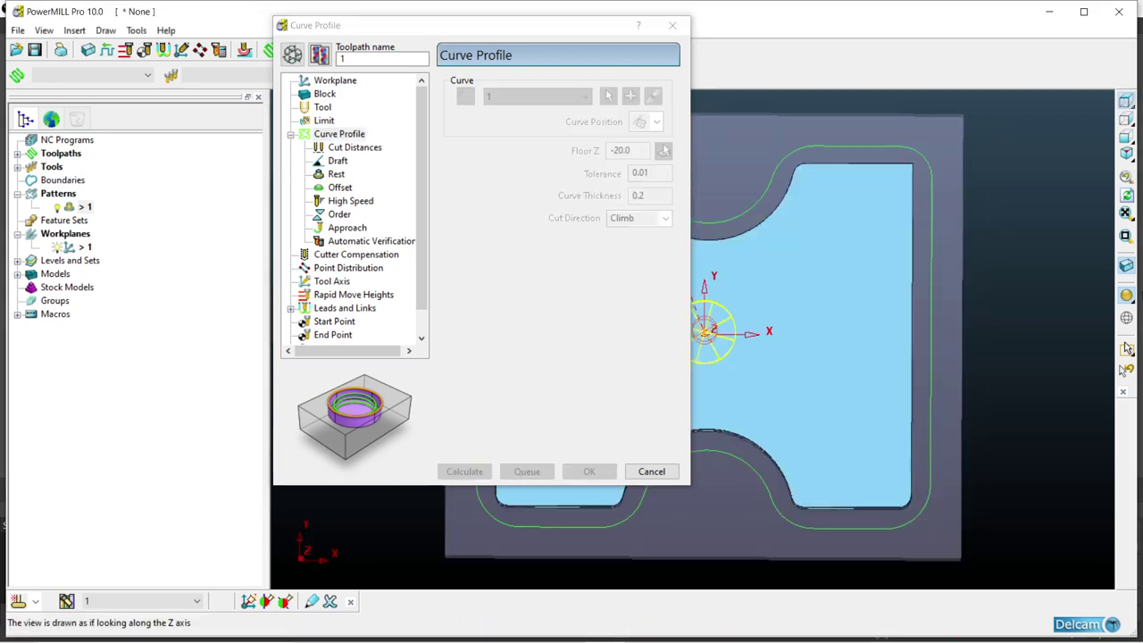
left_click(1127, 348)
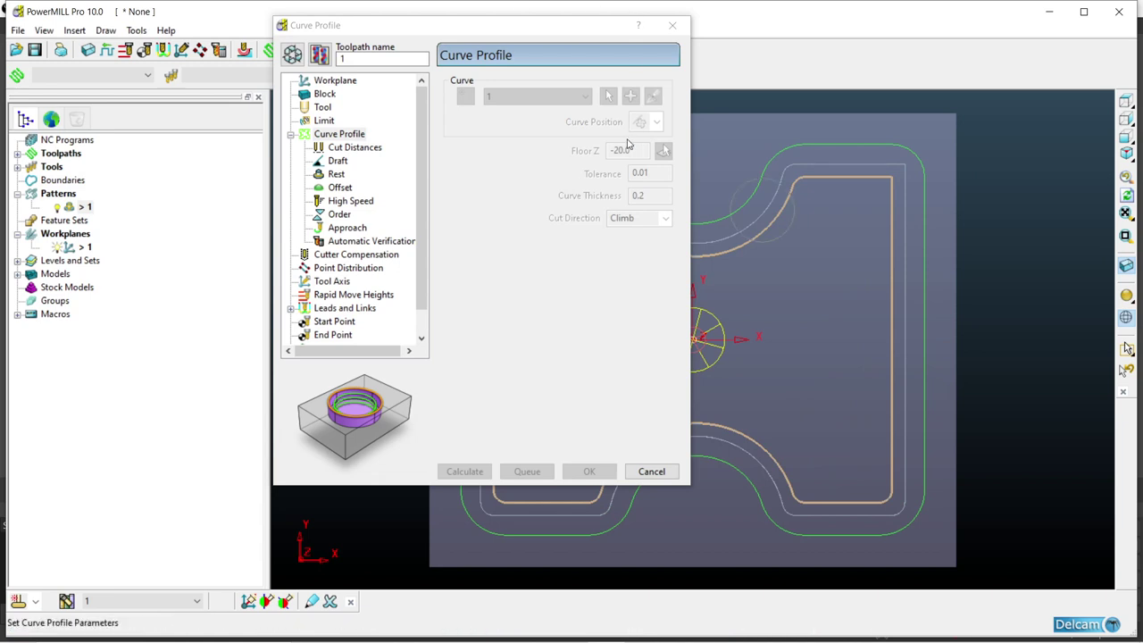
scroll(949, 331, "up", 3)
scroll(860, 370, "up", 2)
key("ctrl+t")
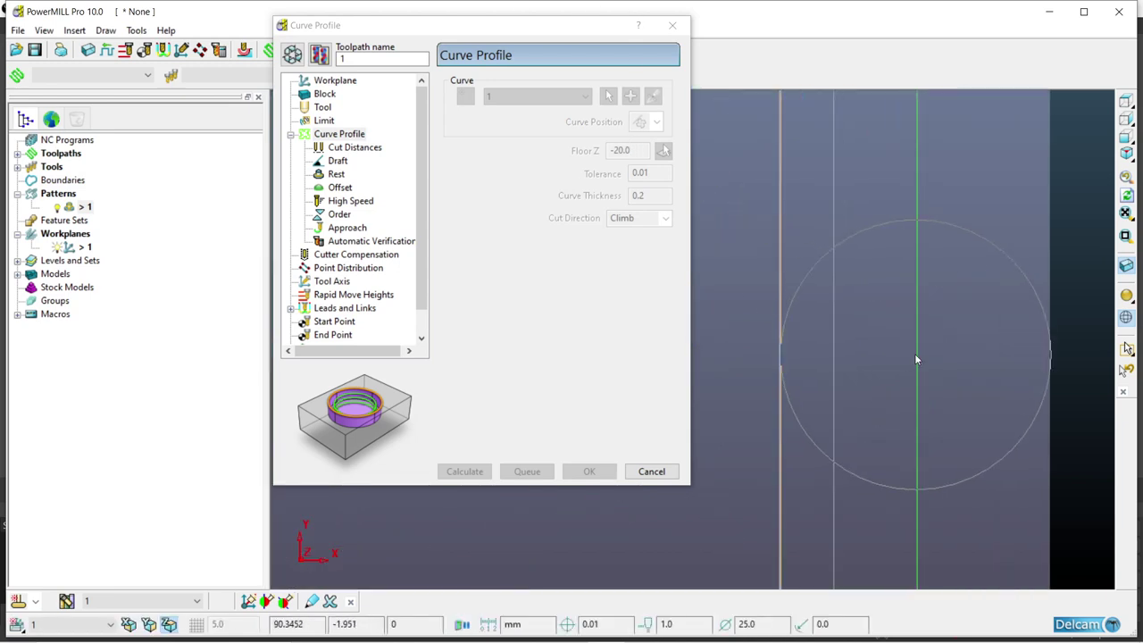
scroll(917, 358, "up", 2)
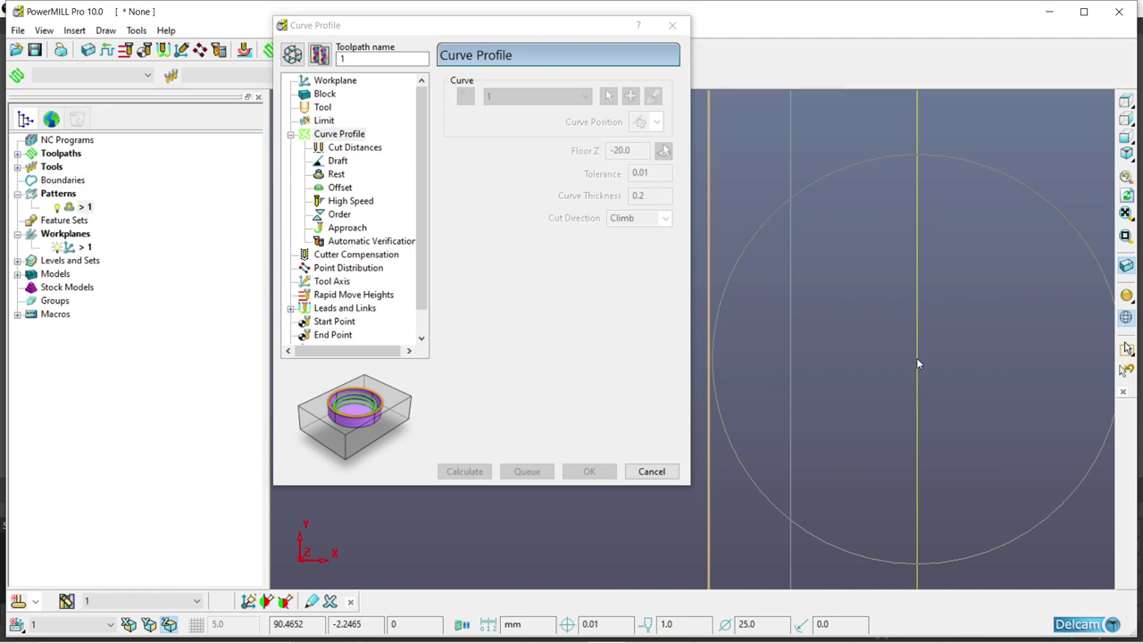
Set the curve thickness back to 0.0, recalculate the toolpath and check the tool's contact with the pattern curve
left_click(292, 54)
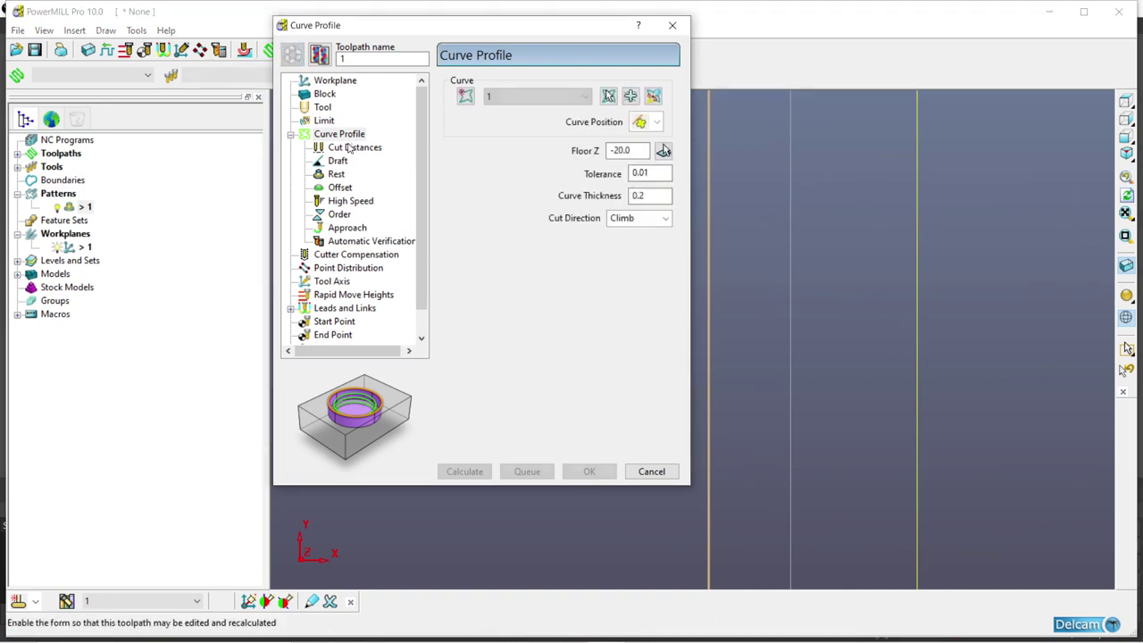
left_click_drag(649, 196, 587, 221)
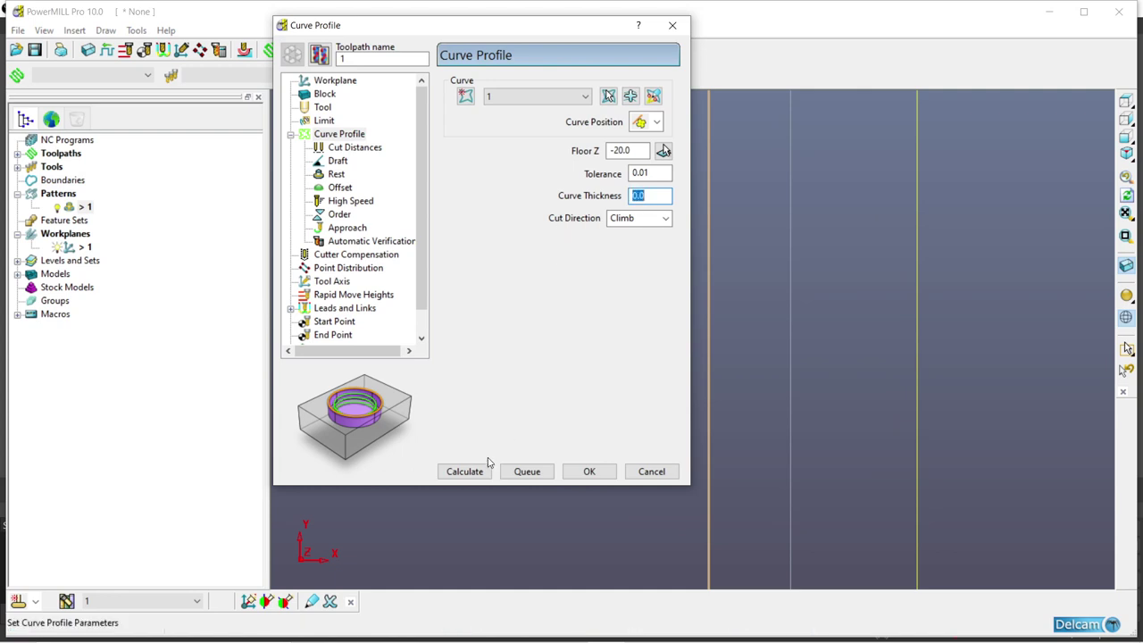
left_click(466, 471)
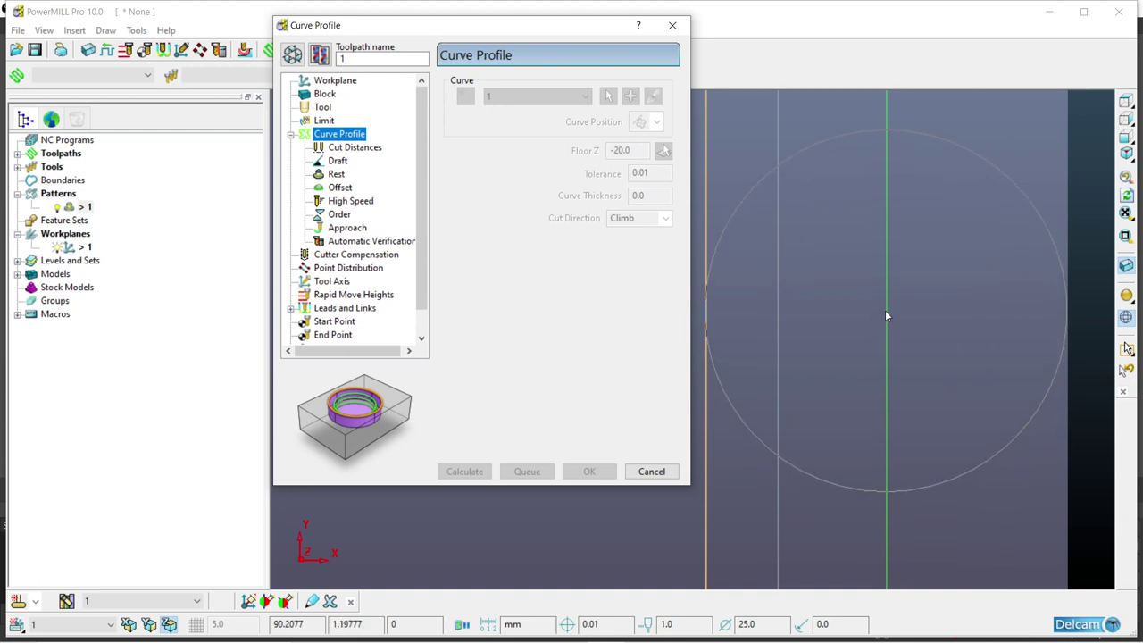
left_click(885, 309)
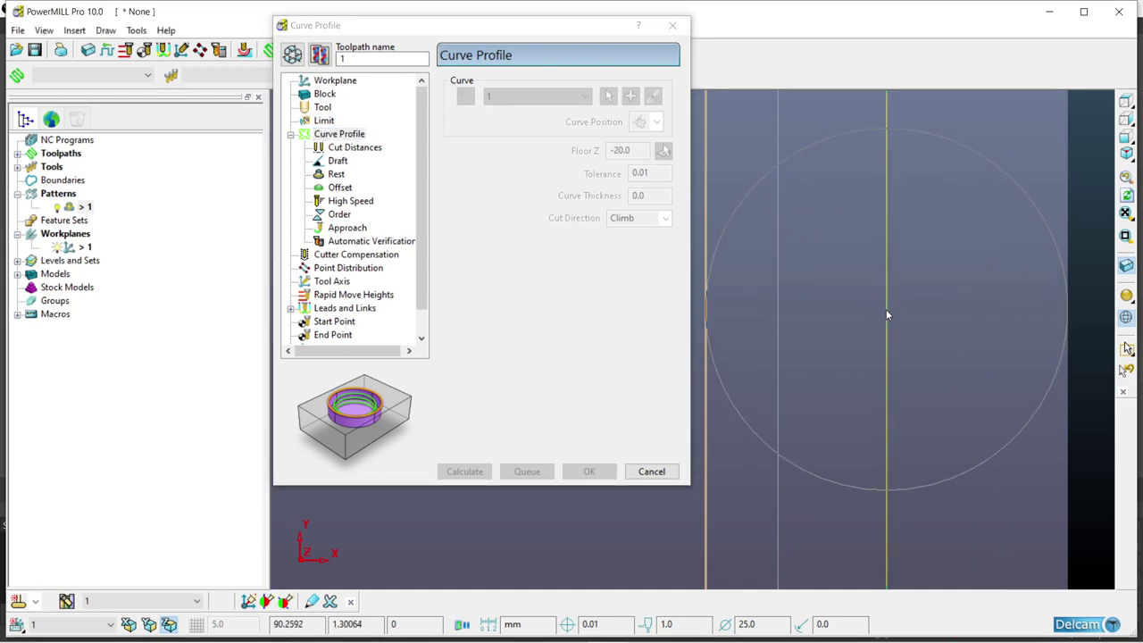
scroll(886, 311, "down", 2)
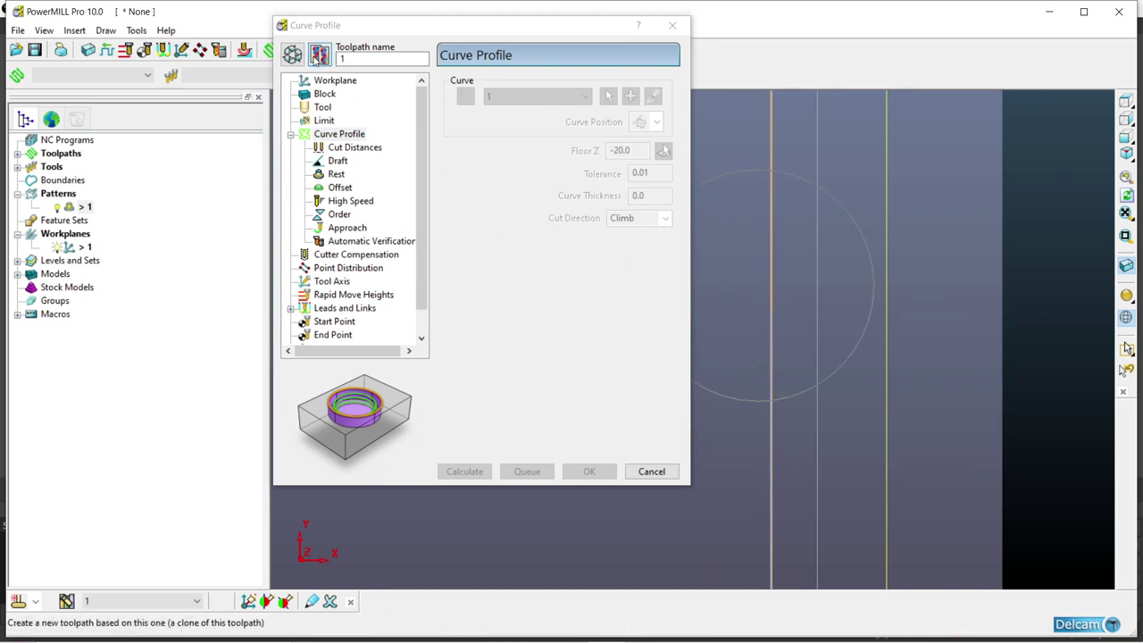
Reopen the toolpath for editing at its cut distances and show the plate as a shaded model instead of wireframe
left_click(292, 54)
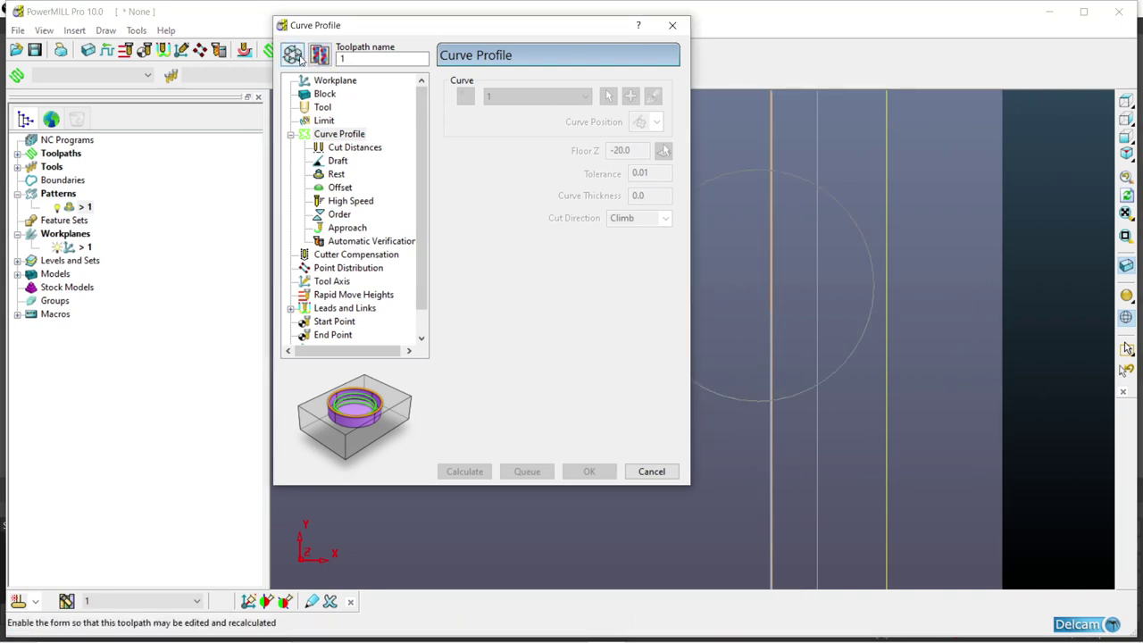
left_click(349, 147)
scroll(869, 210, "down", 3)
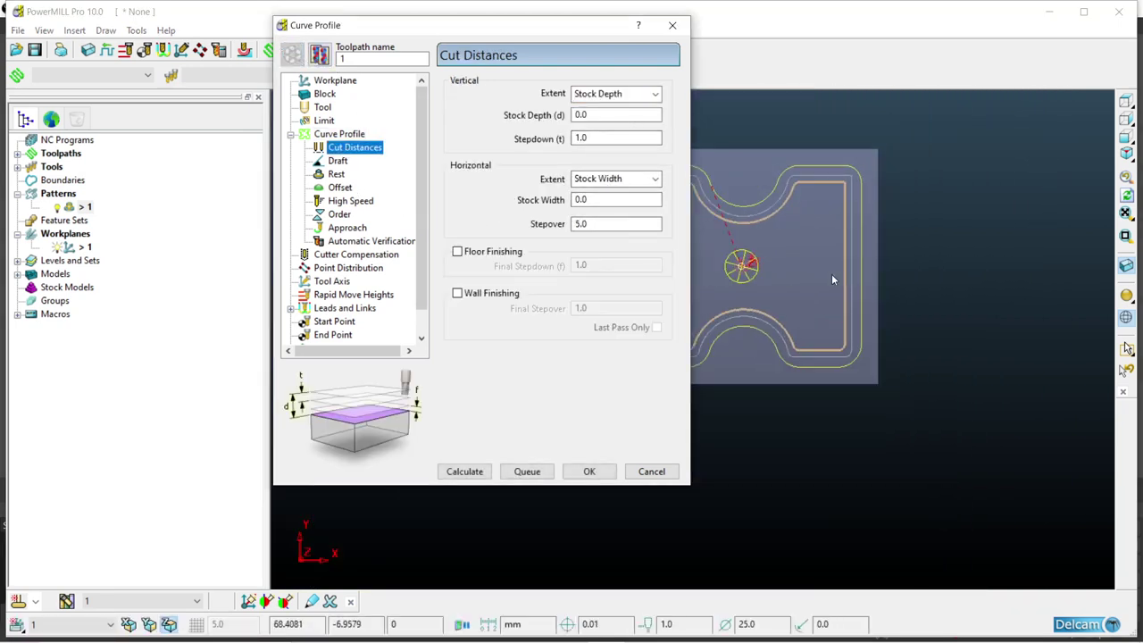
mouse_move(833, 279)
middle_mouse_down()
mouse_move(829, 197)
mouse_move(831, 349)
mouse_move(863, 319)
mouse_move(840, 375)
mouse_move(797, 322)
mouse_move(829, 262)
middle_mouse_up()
left_click(1126, 296)
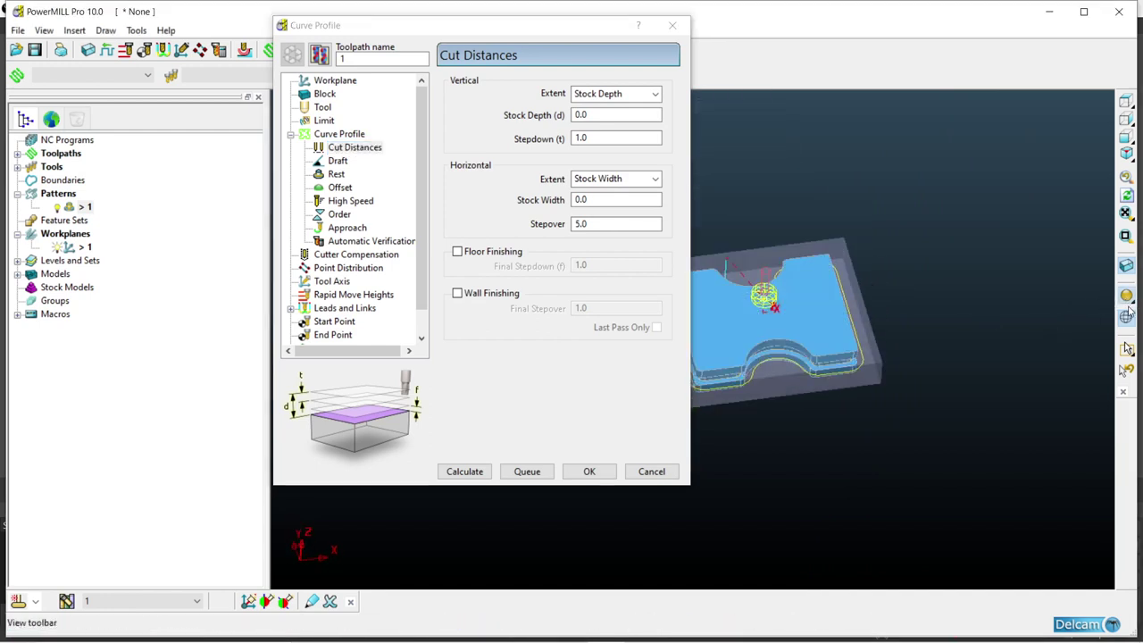
left_click(1126, 316)
scroll(1009, 408, "down", 3)
middle_click_drag(1000, 412, 937, 446)
scroll(871, 416, "up", 3)
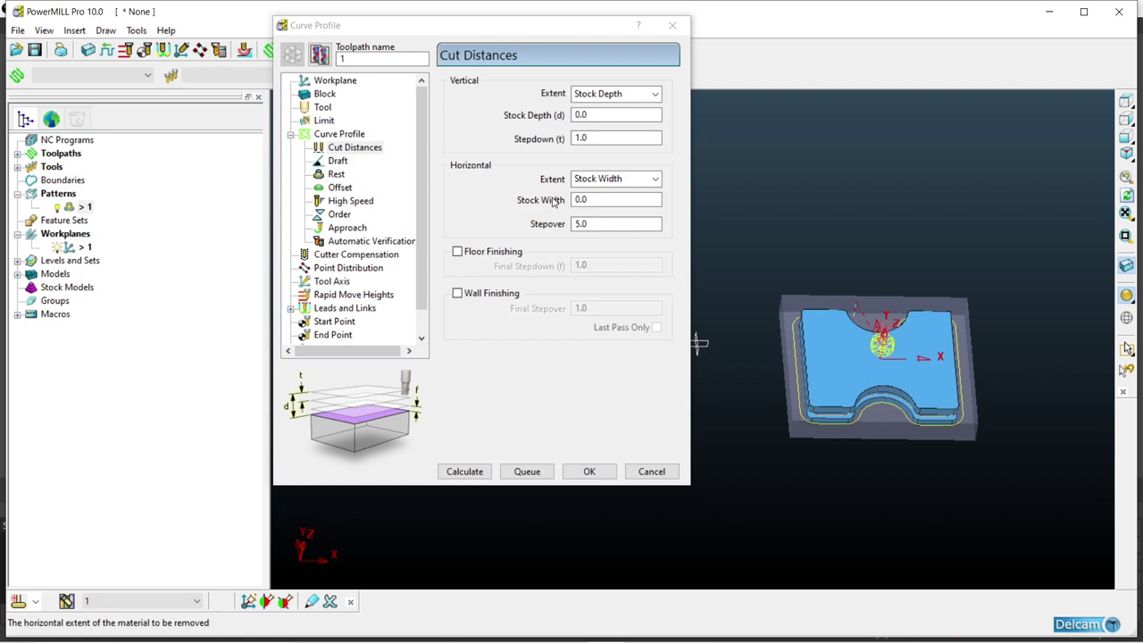
Limit the horizontal extent by Number of Cuts, set to 5 with a stepover of 1.0, and recalculate the toolpath
left_click(611, 178)
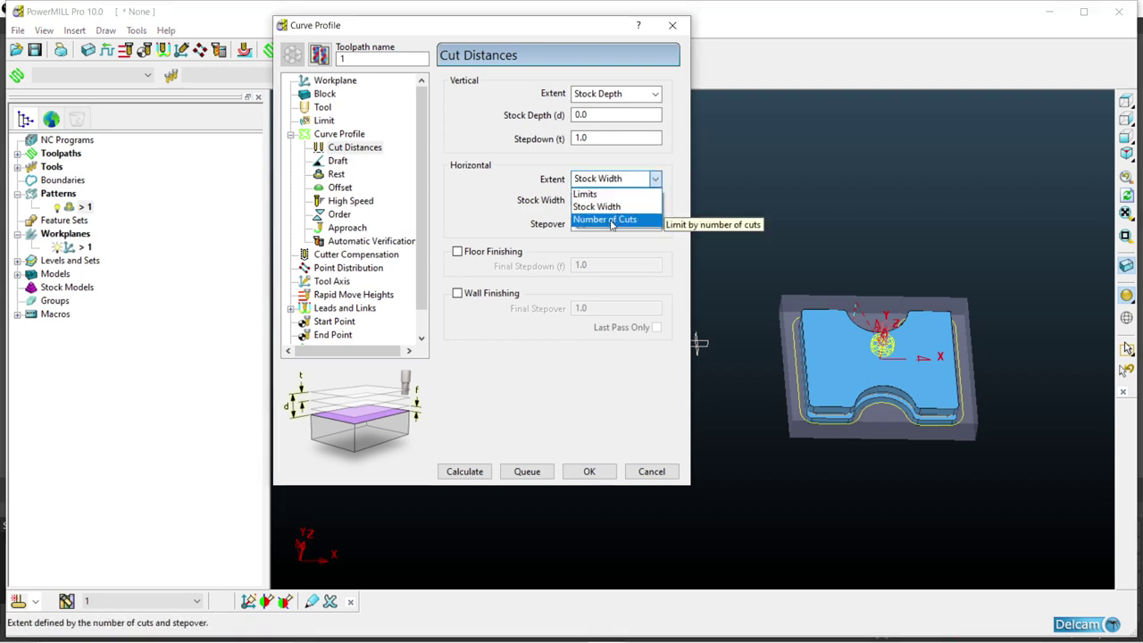
left_click(611, 219)
double_click(579, 200)
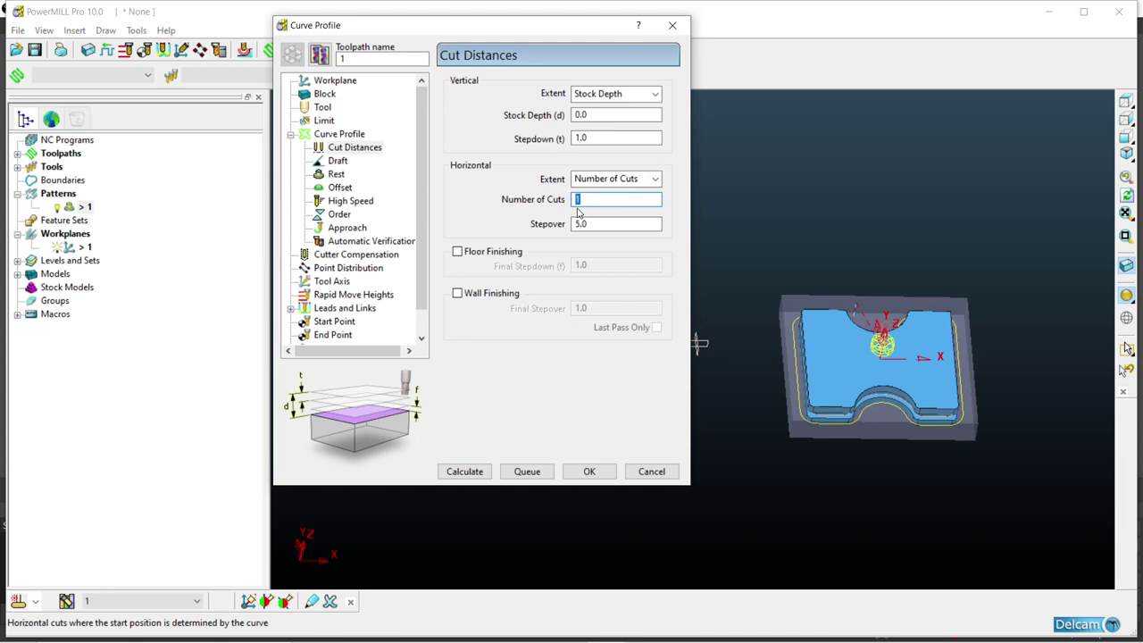
key("Tab")
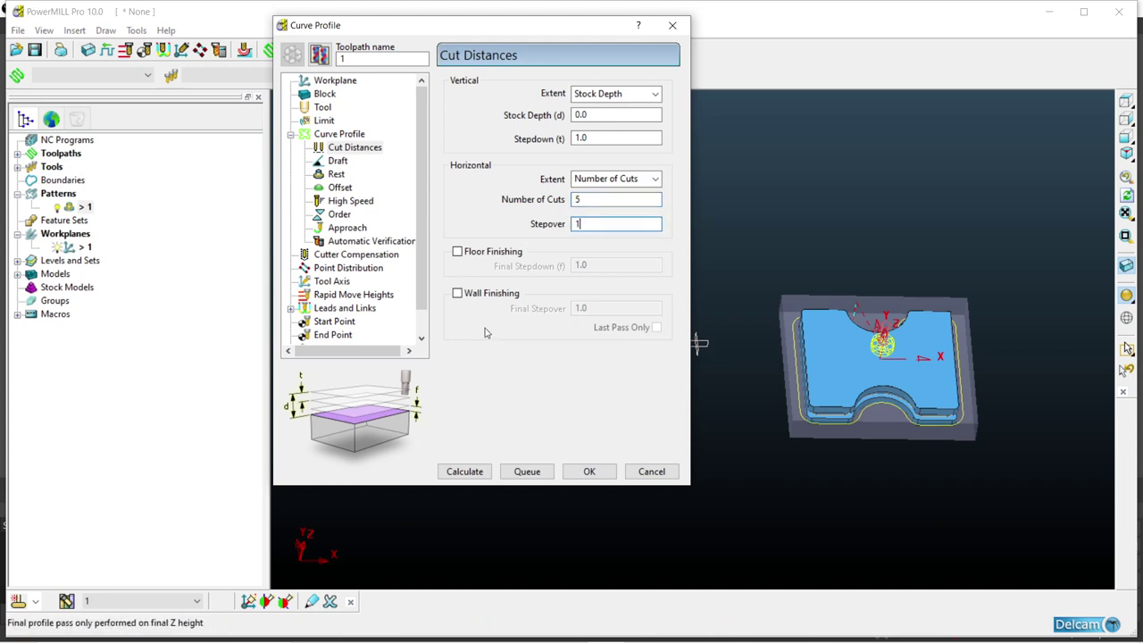
left_click(464, 472)
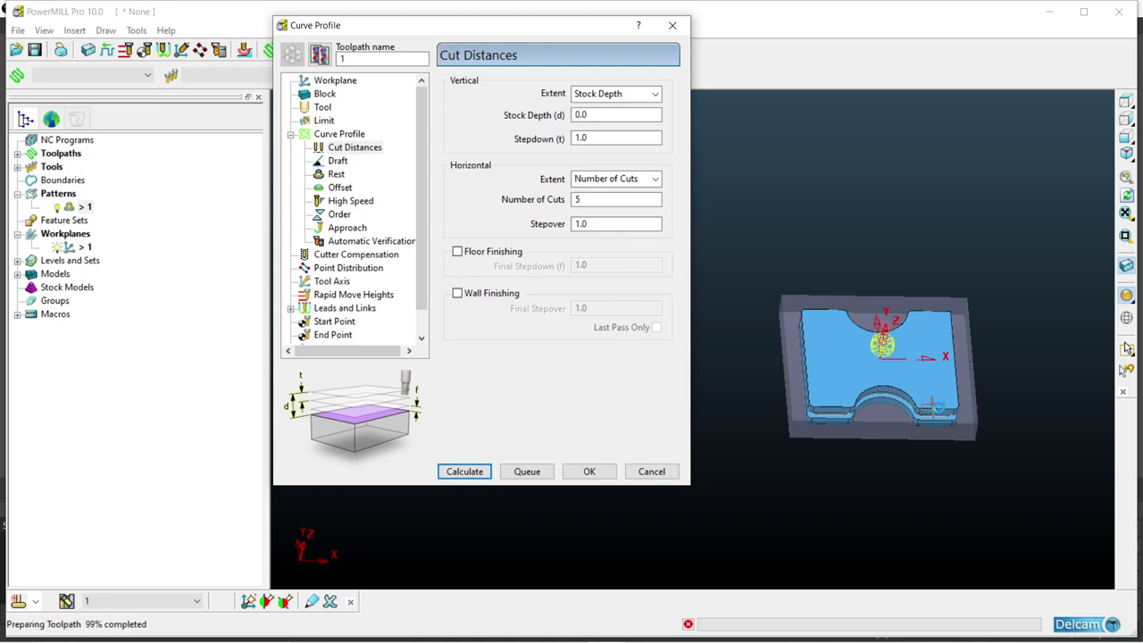
Examine the offset passes beside the plate's edge in a wireframe view along Z, with the tool outline at the cursor
scroll(1024, 449, "up", 3)
scroll(841, 300, "up", 3)
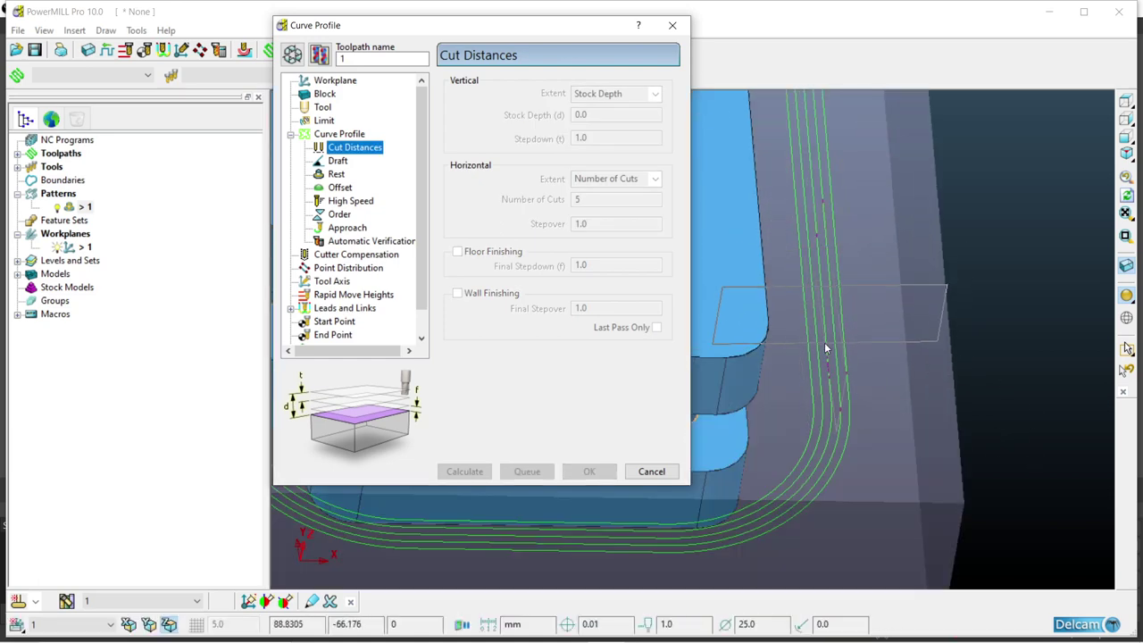
left_click(1127, 349)
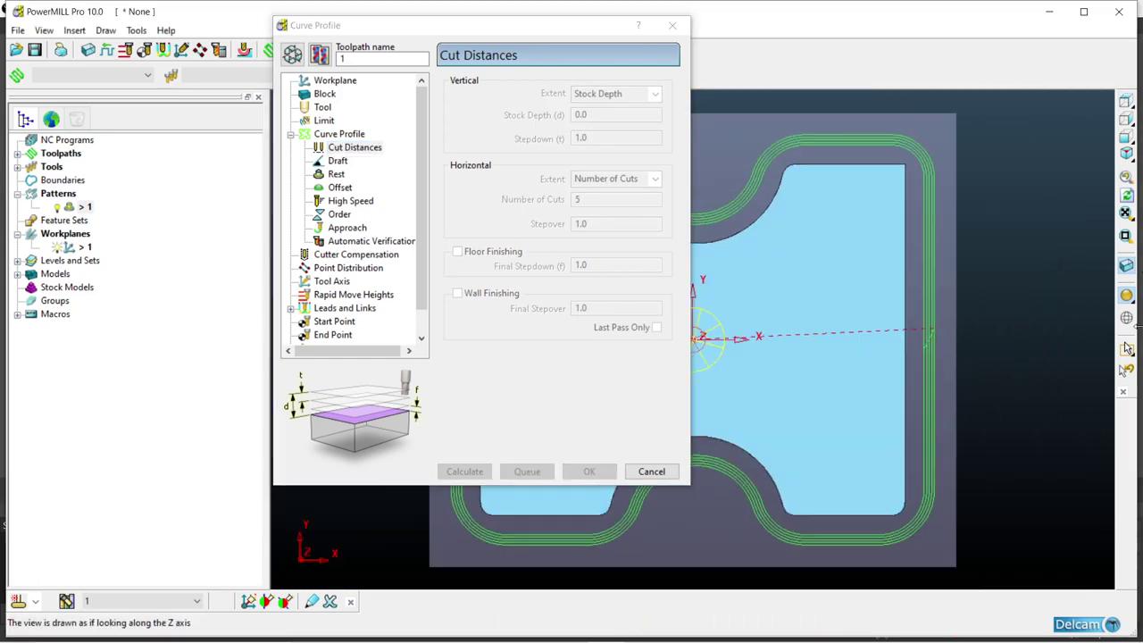
scroll(928, 360, "up", 5)
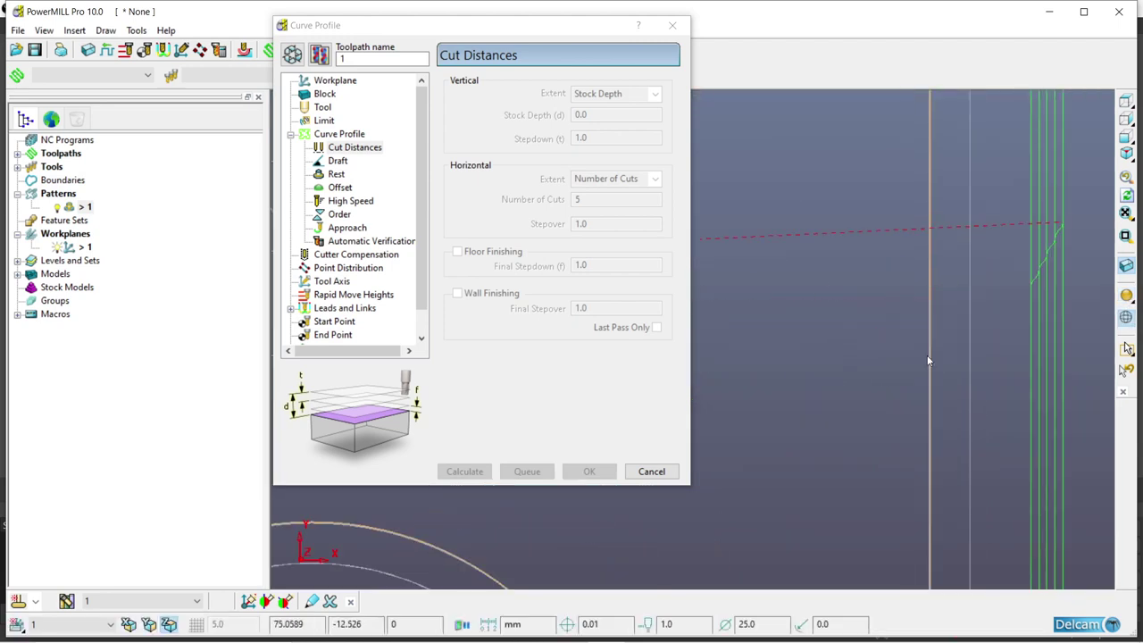
scroll(1067, 325, "up", 3)
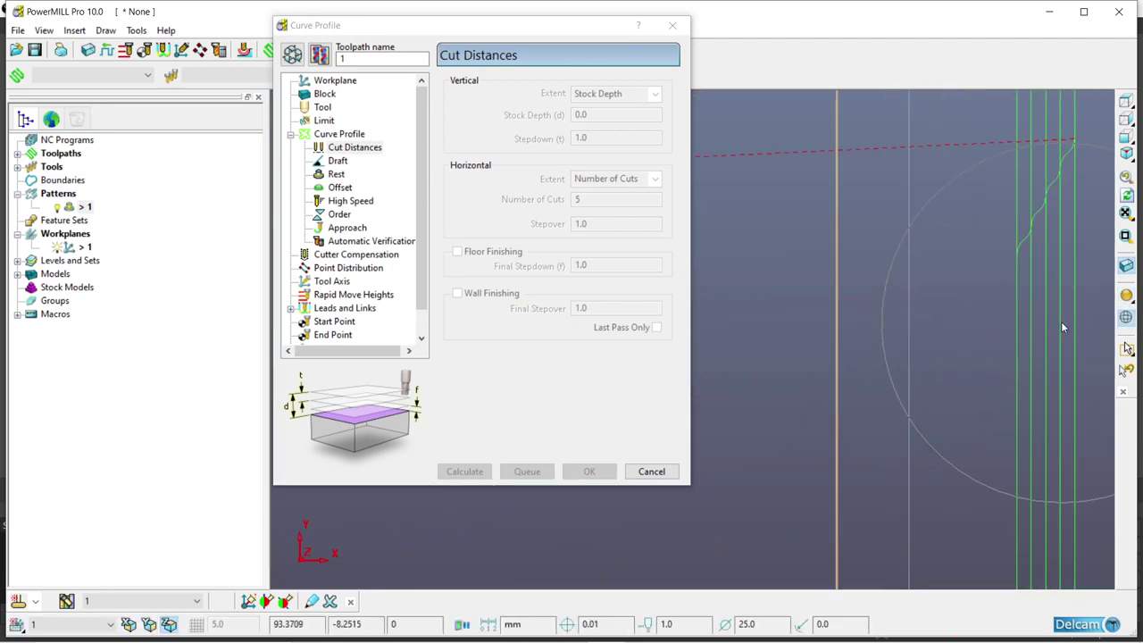
scroll(914, 363, "down", 3)
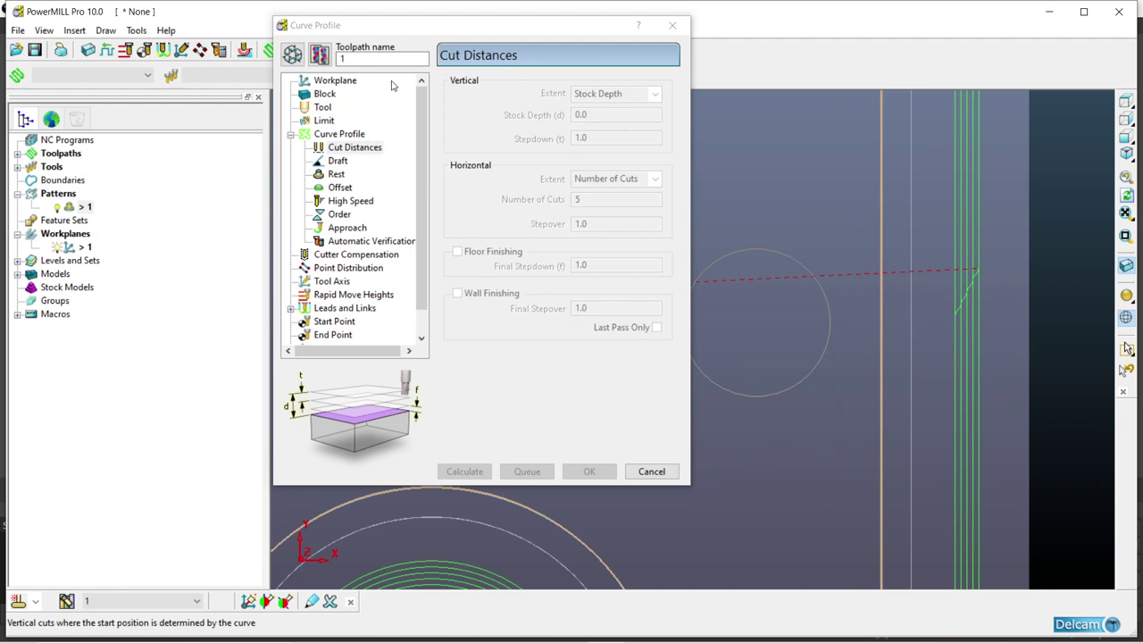
Reopen the toolpath for editing, enable wall finishing with a final stepover of 0.2 on the last pass only, and recalculate
left_click(287, 54)
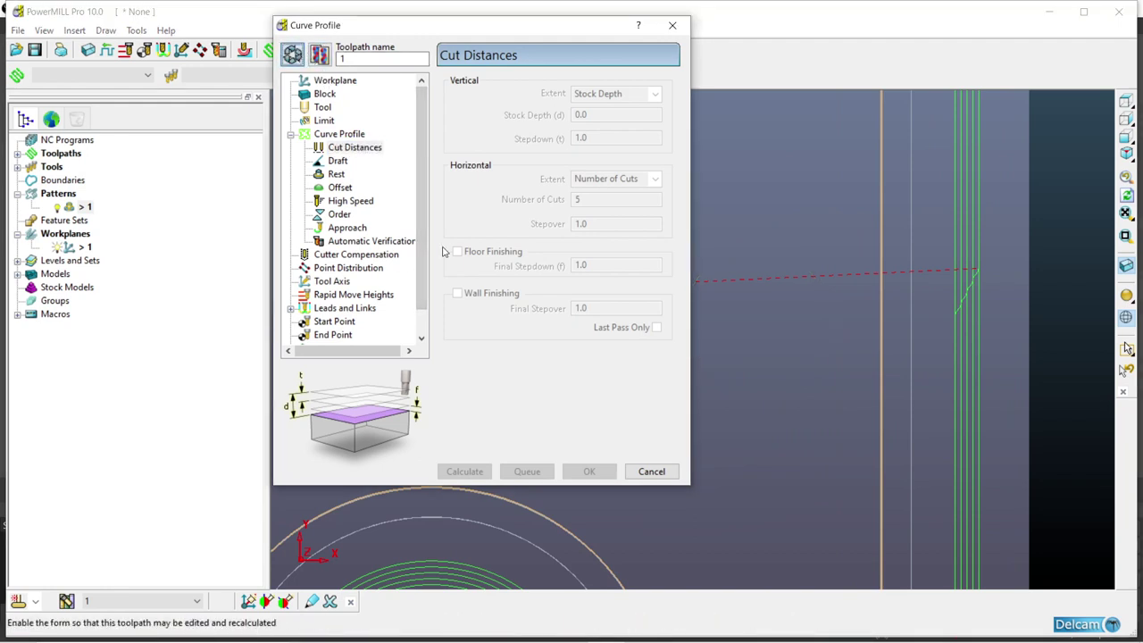
left_click(457, 293)
key("Tab")
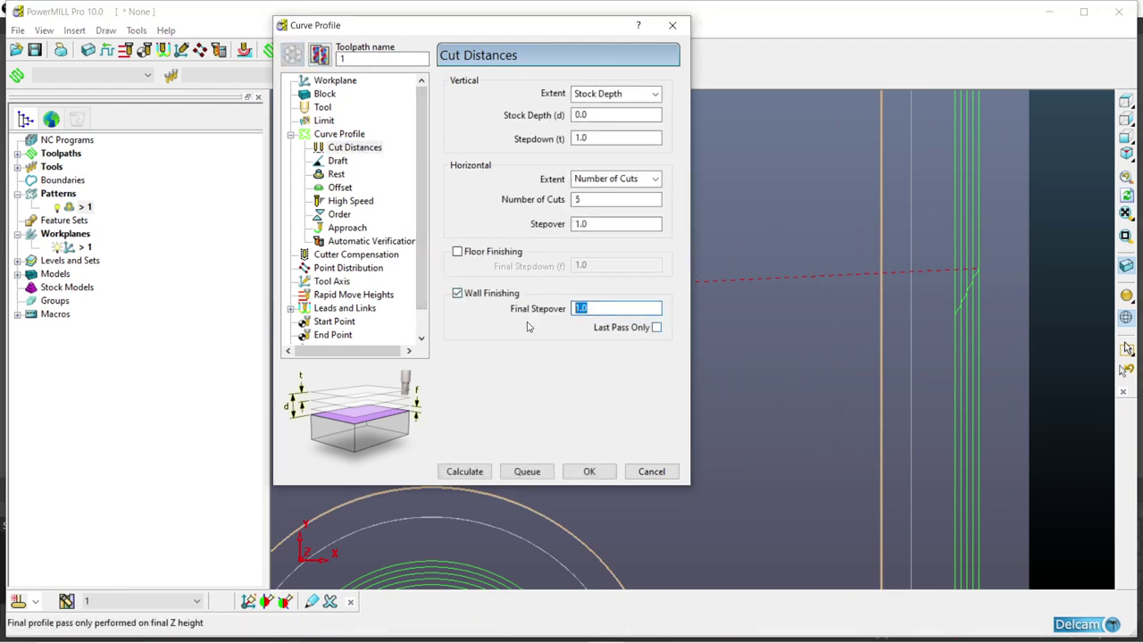
type("0.2")
key("Return")
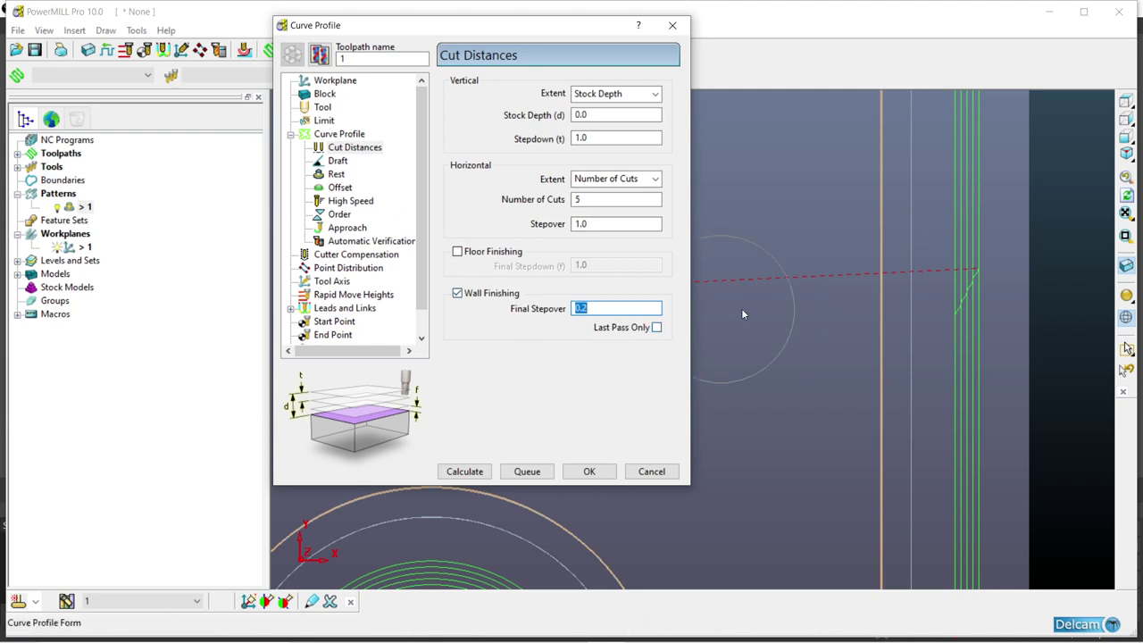
scroll(798, 302, "down", 5)
middle_click_drag(797, 302, 778, 238)
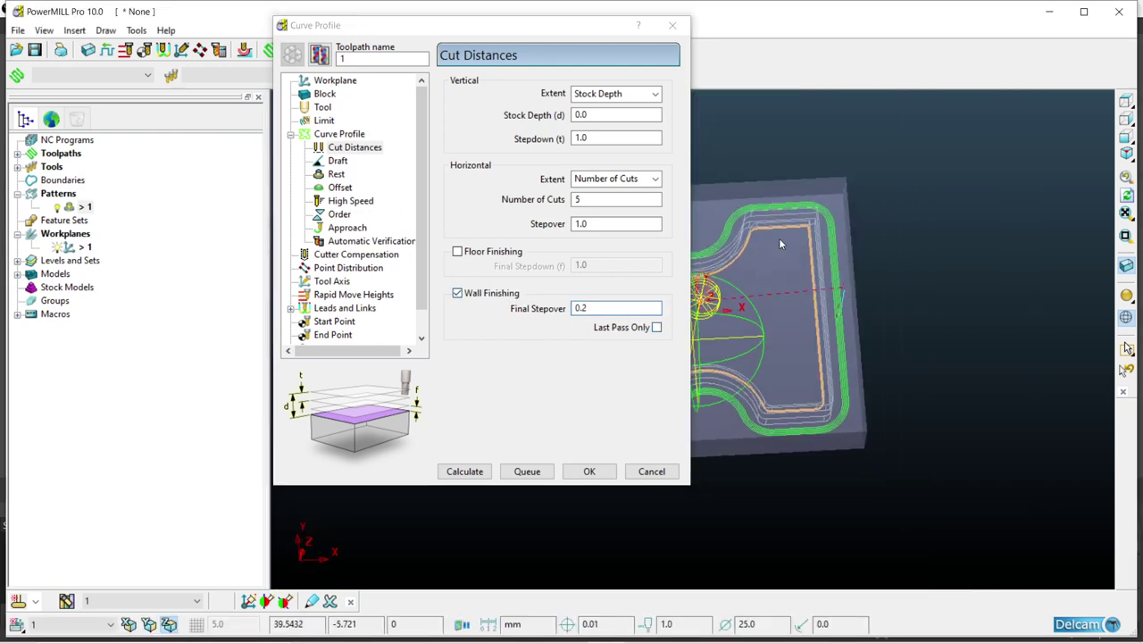
left_click(657, 327)
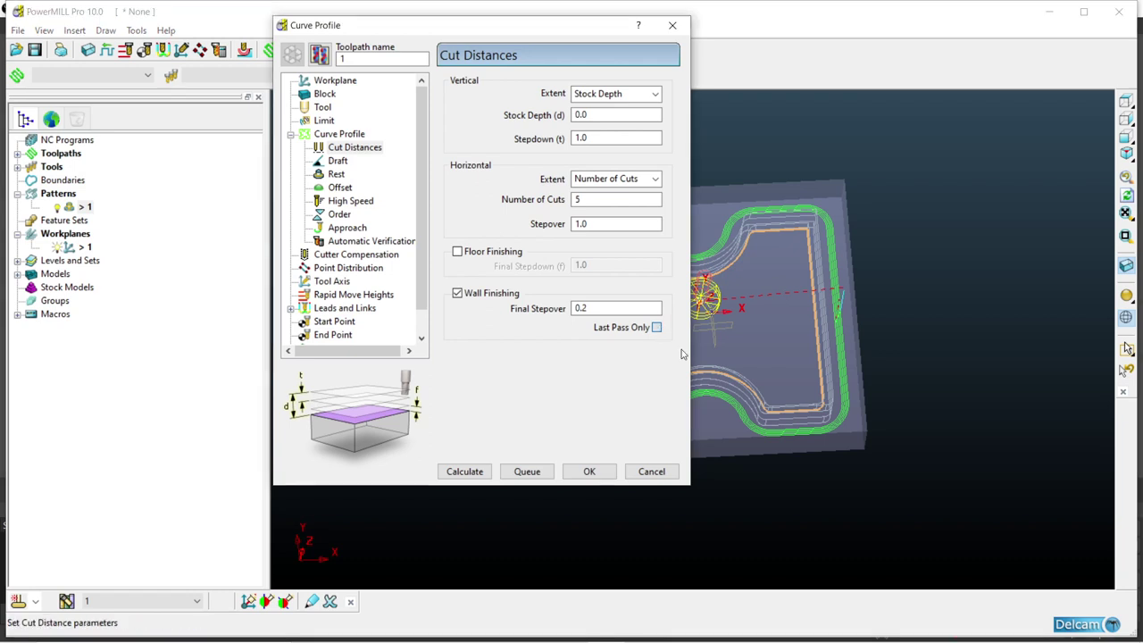
left_click(485, 472)
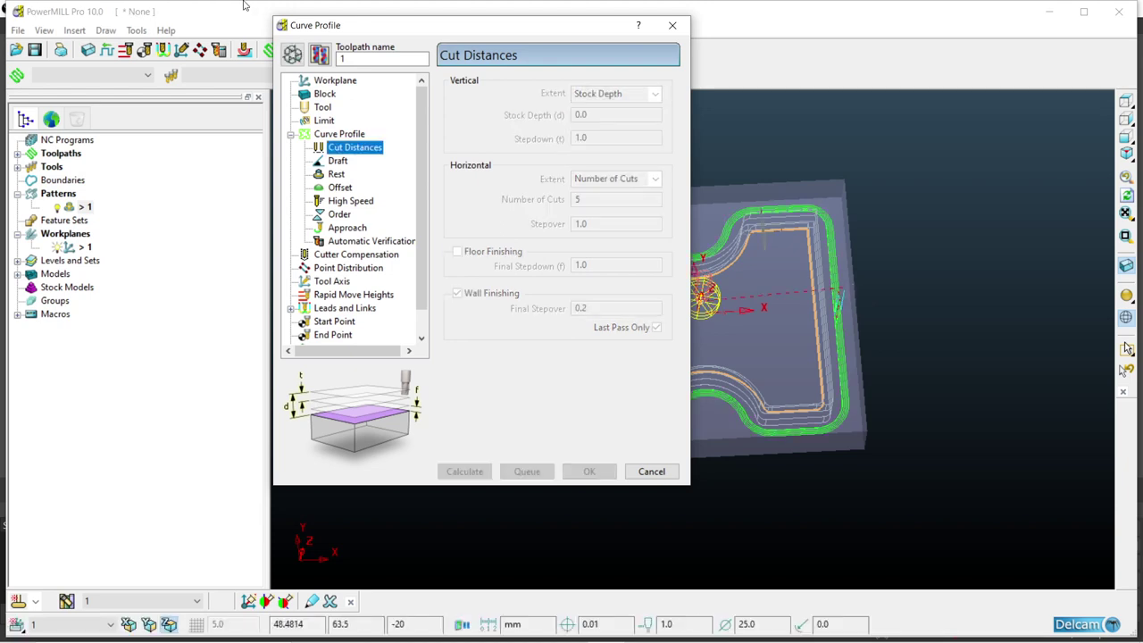
Check the spacing of the wall finishing pass in a view along Z and close the Curve Profile form
left_click(1128, 104)
scroll(883, 460, "up", 6)
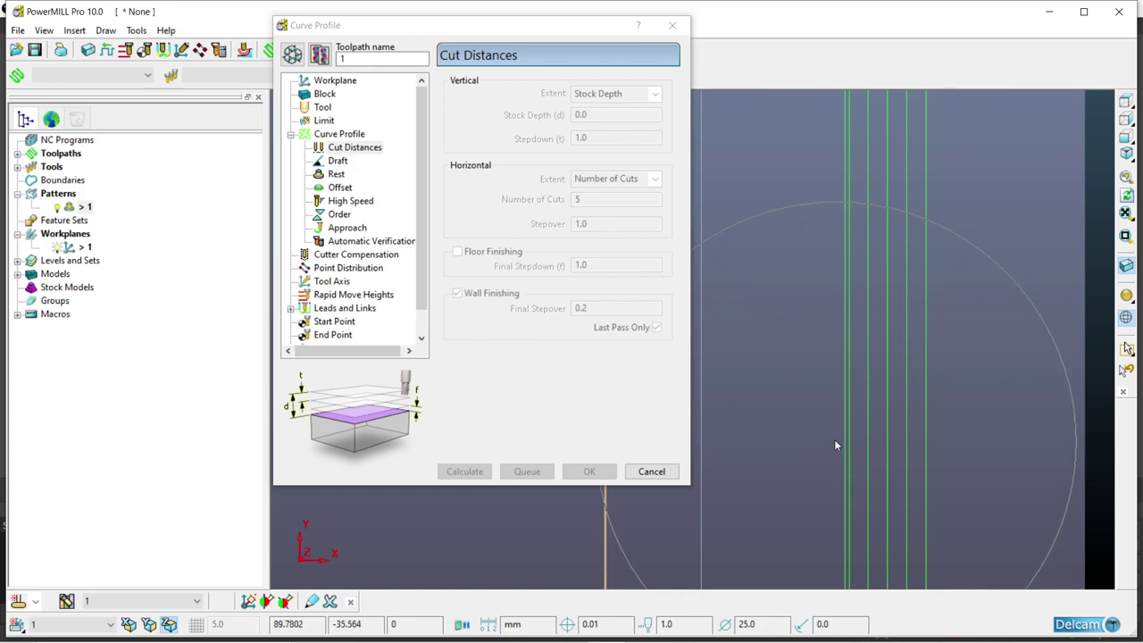
scroll(856, 381, "down", 3)
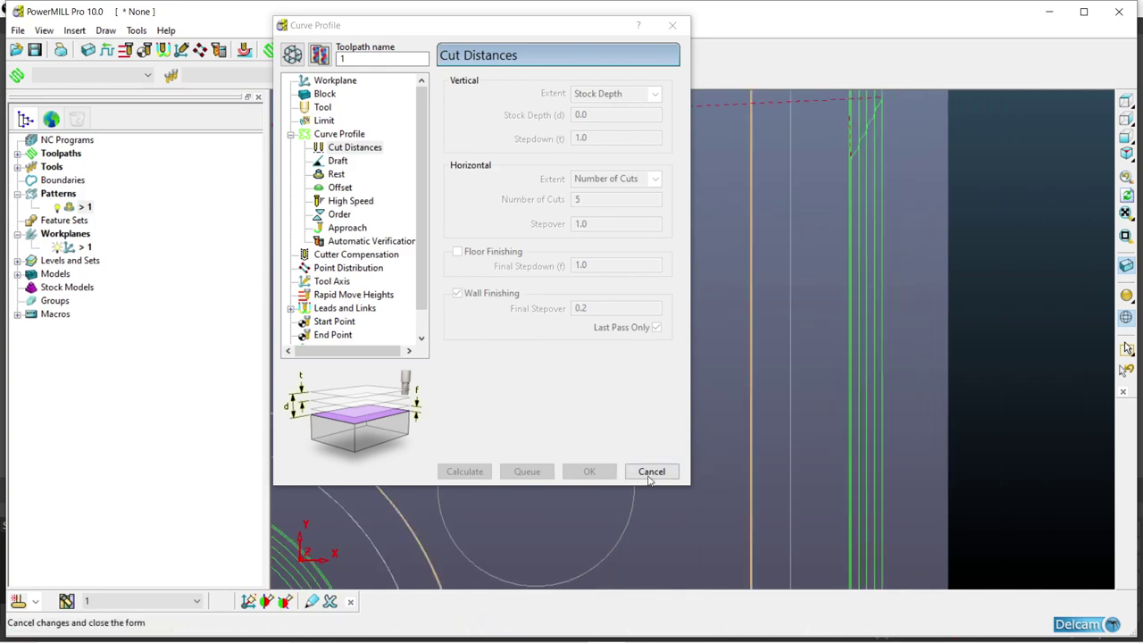
left_click(651, 472)
Examine the finished passes around the plate from an angle and along Z, in both wireframe and shaded display
scroll(656, 396, "down", 5)
middle_click_drag(662, 396, 604, 461)
scroll(754, 336, "up", 3)
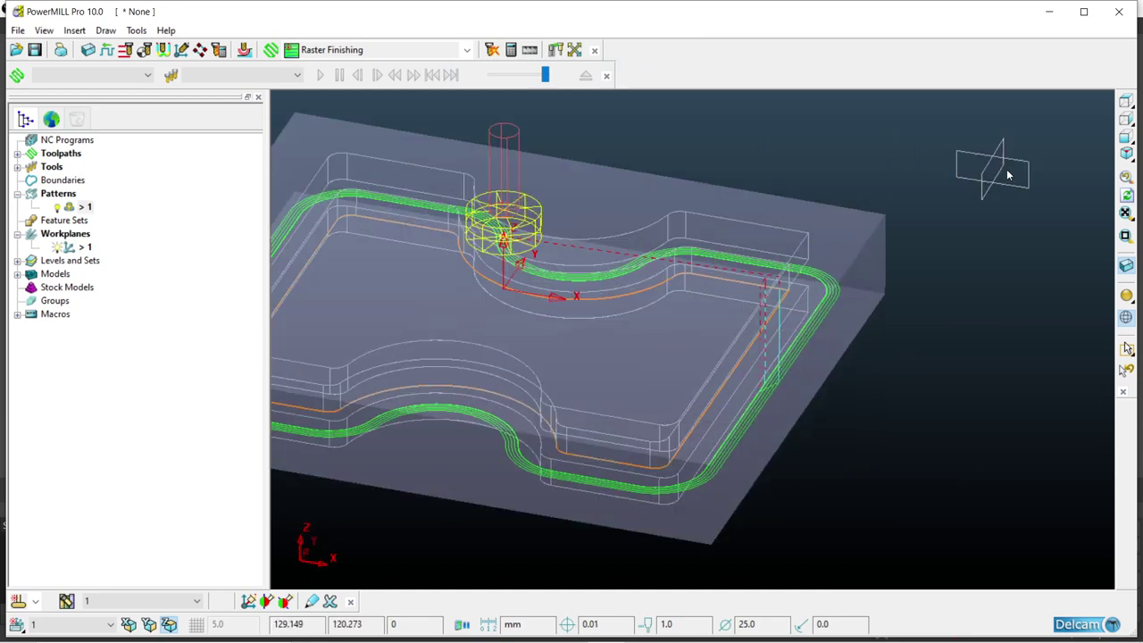
left_click(1125, 101)
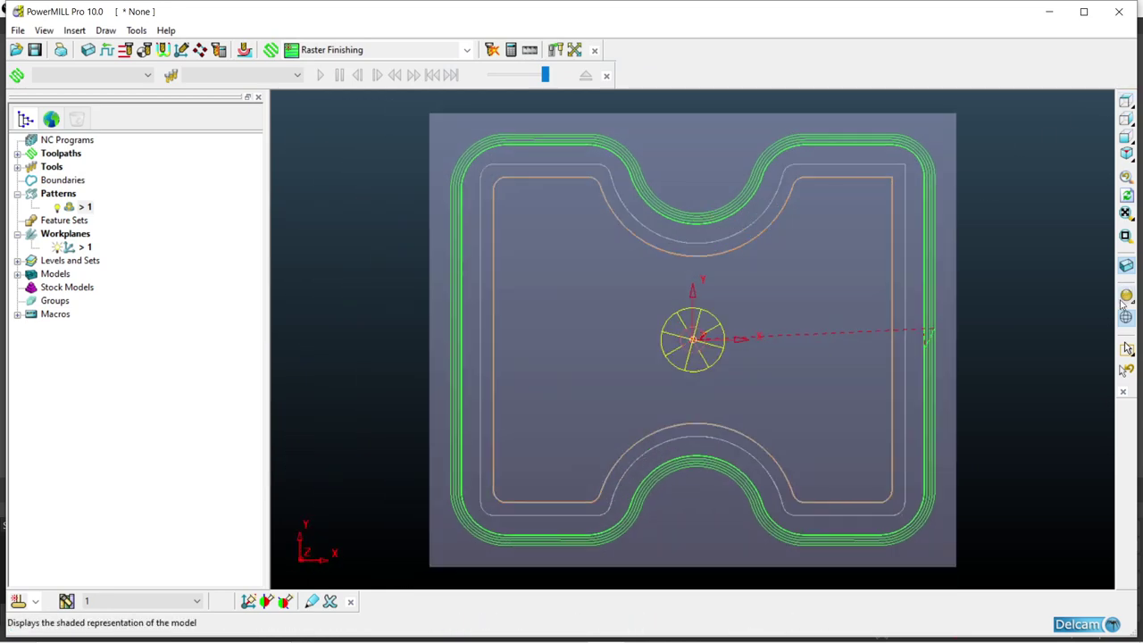
left_click(1126, 266)
scroll(723, 405, "down", 2)
middle_click_drag(723, 400, 679, 245)
scroll(822, 399, "up", 7)
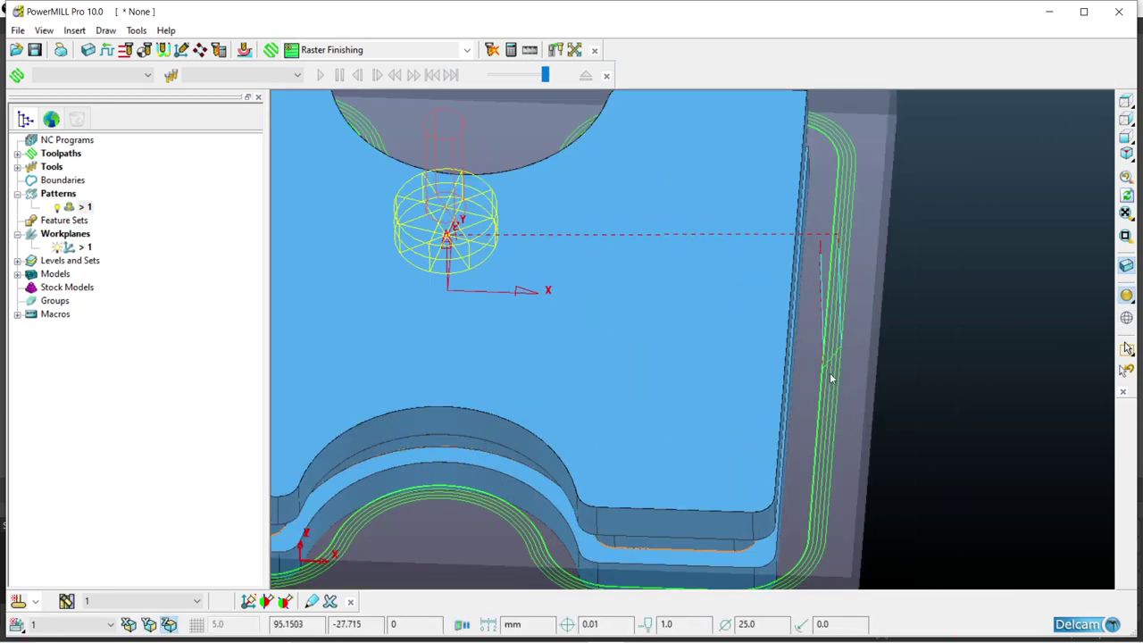
scroll(655, 393, "down", 4)
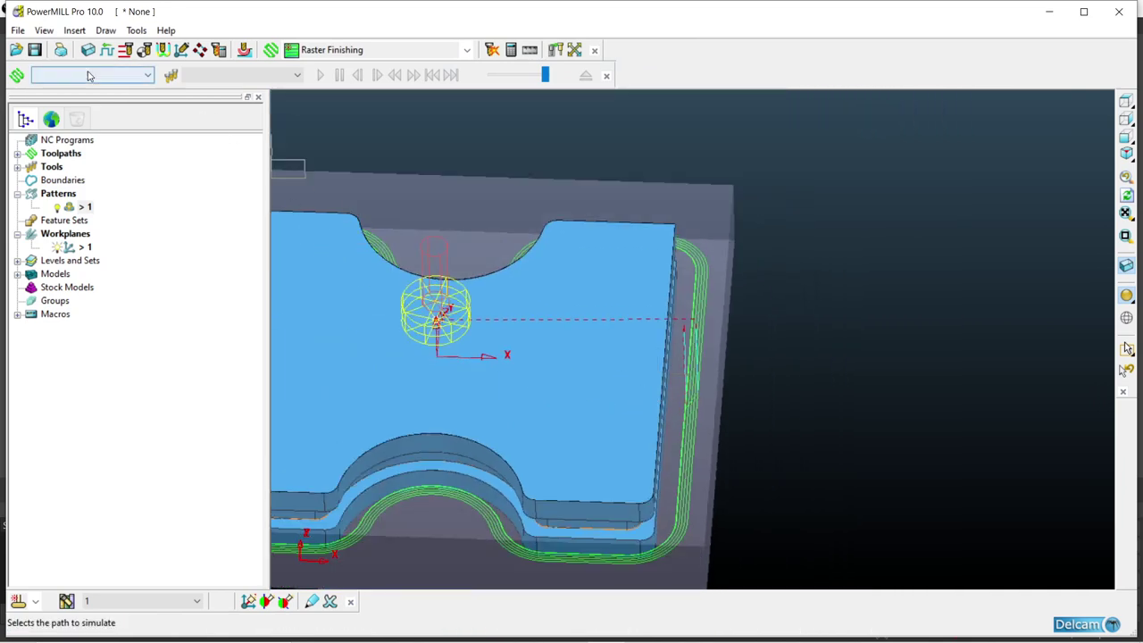
Reset the rapid move heights to safe heights, apply them to the active toolpath and accept
left_click(125, 49)
left_click(212, 339)
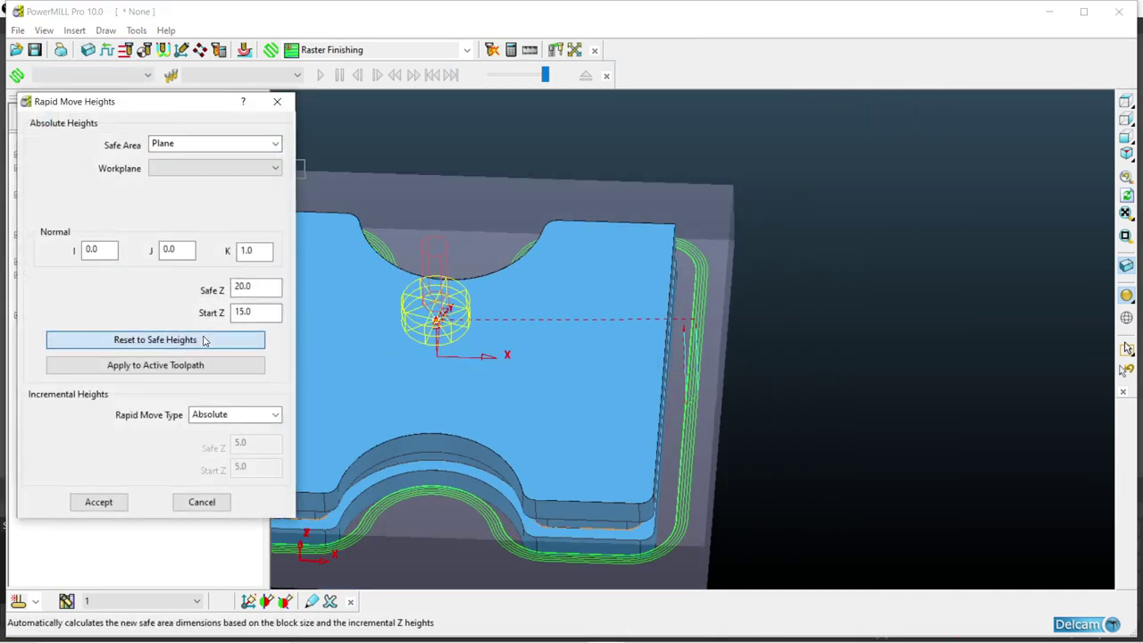
left_click(179, 365)
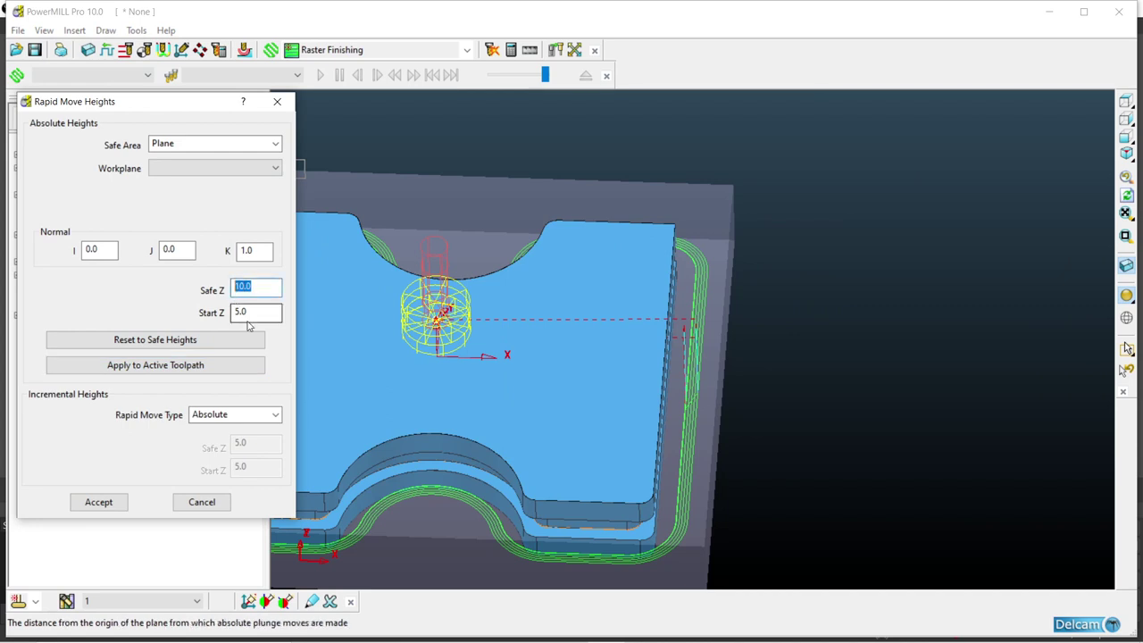
left_click(100, 503)
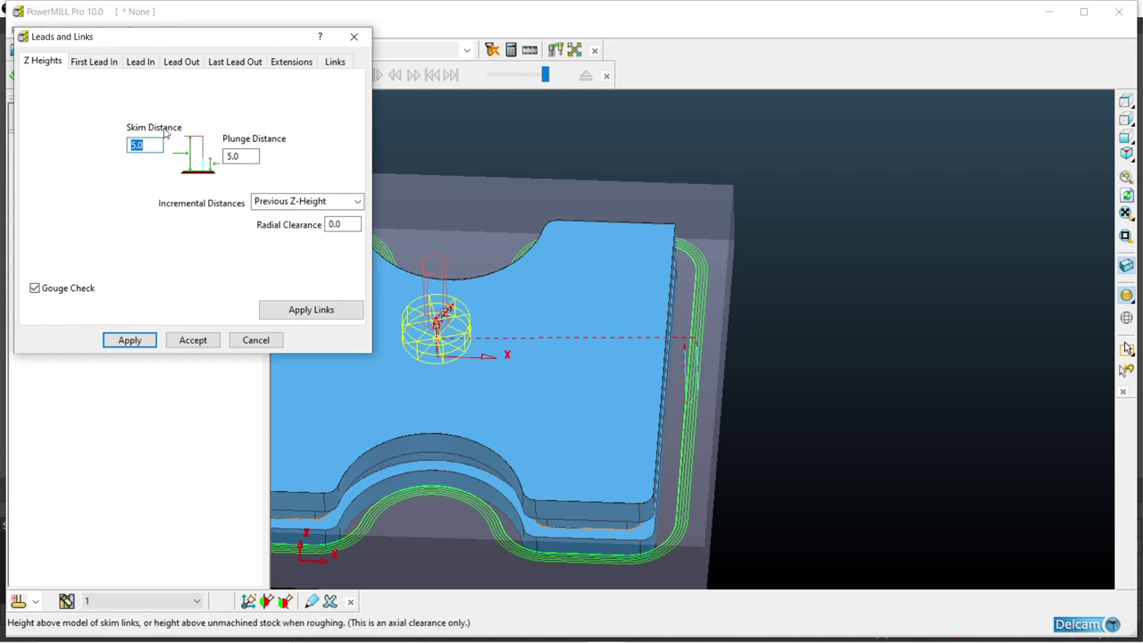
Set the skim distance to 2.0 and a Horizontal Arc lead-in with angle 120 and radius 15, copied to the lead-out
key("Tab")
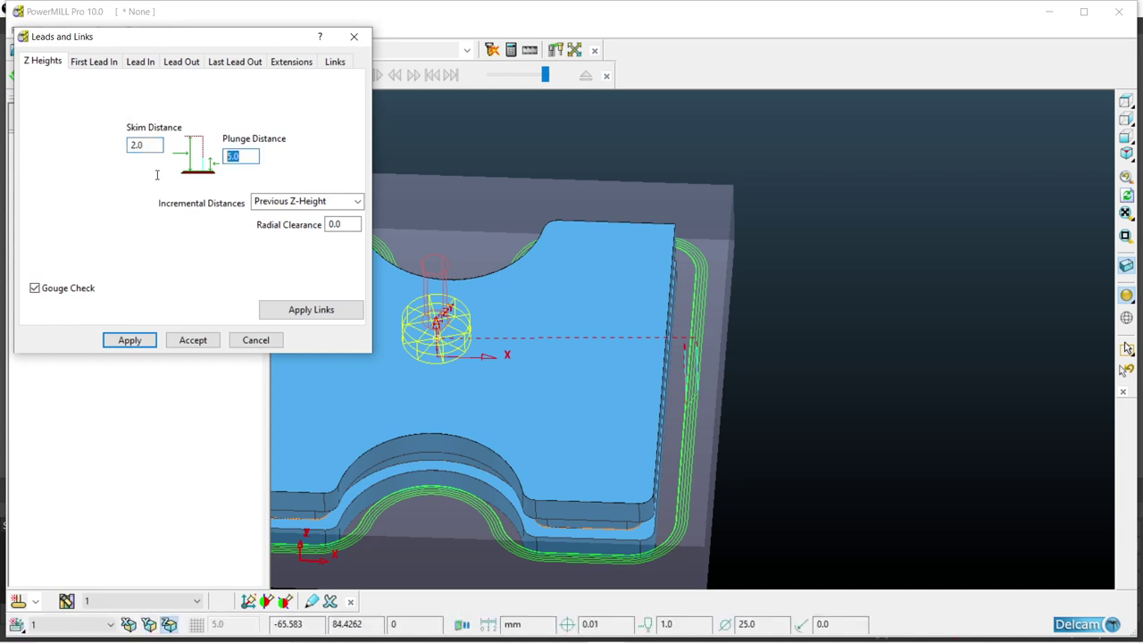
left_click(141, 61)
left_click(134, 84)
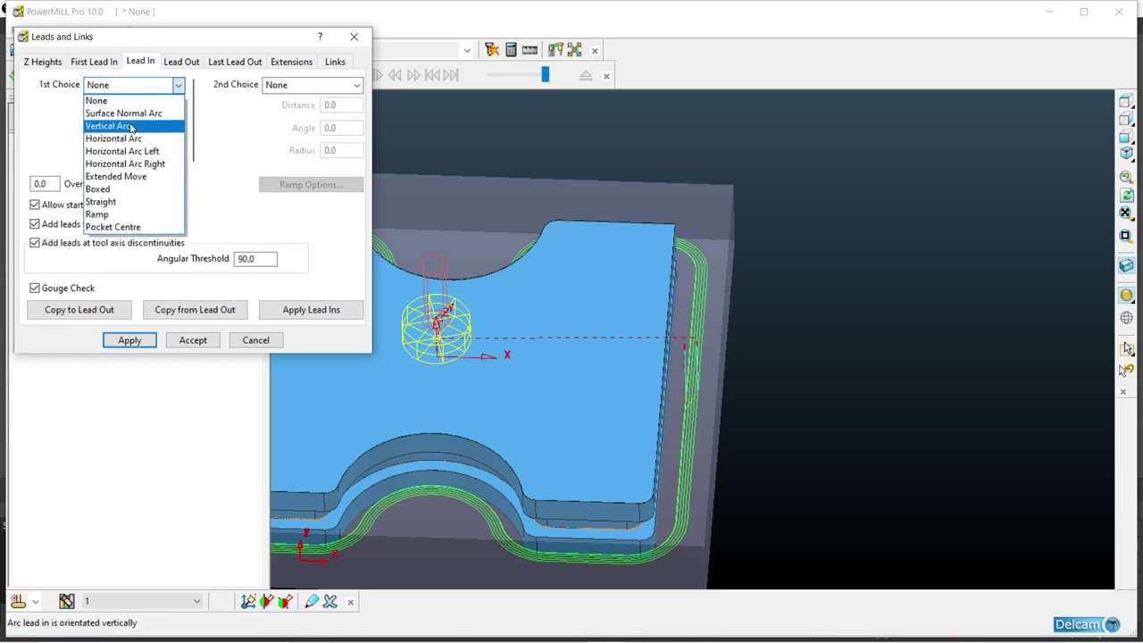
left_click(134, 139)
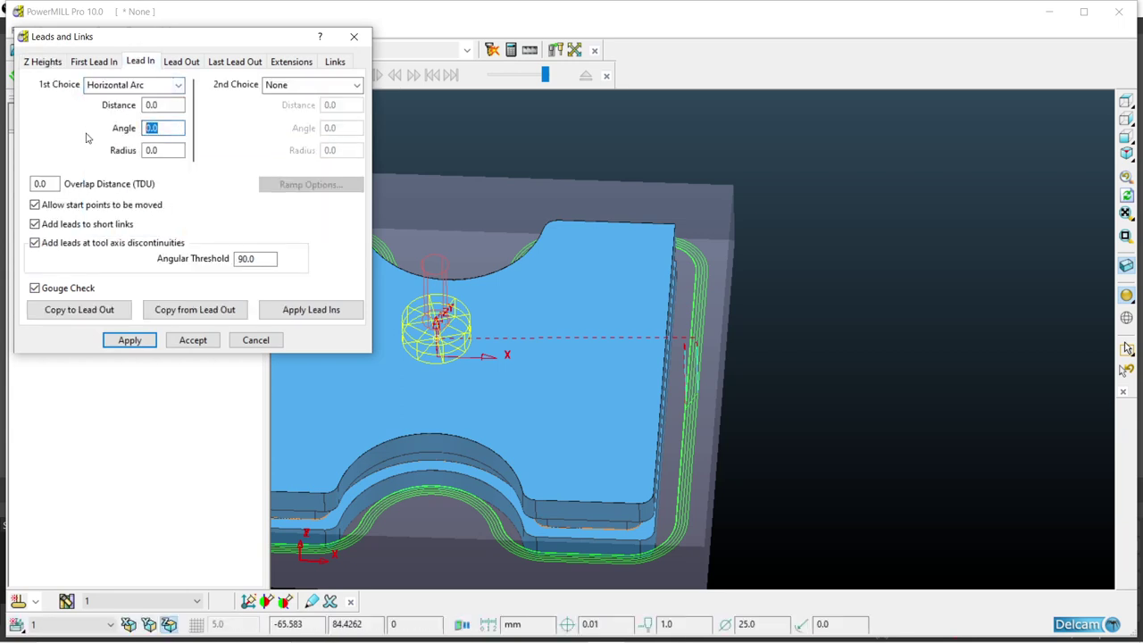
type("120")
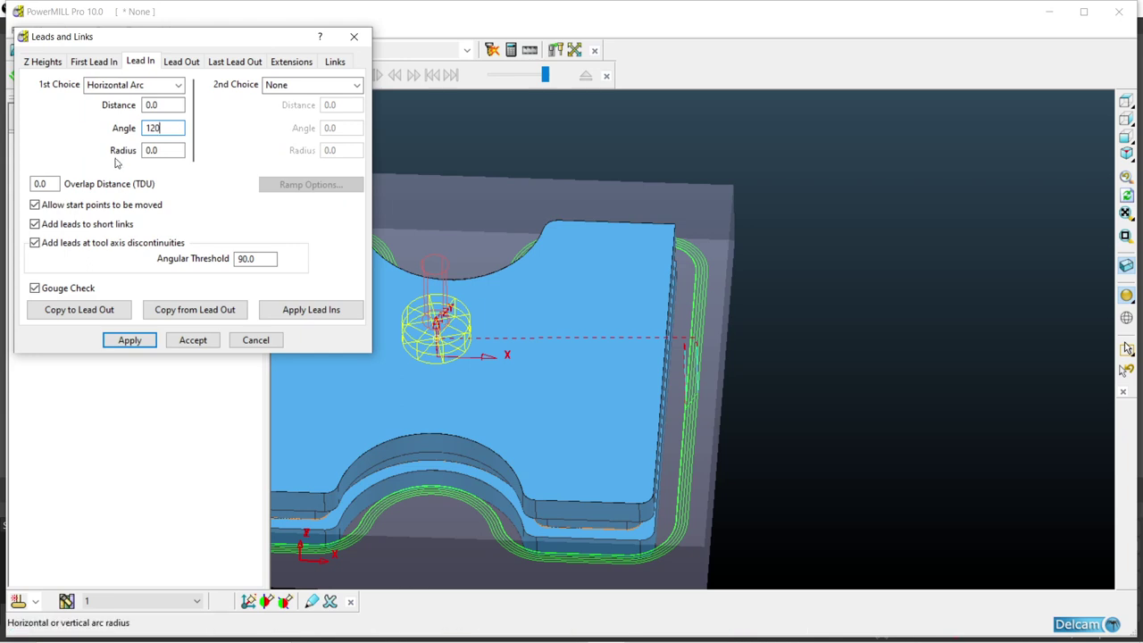
key("Tab")
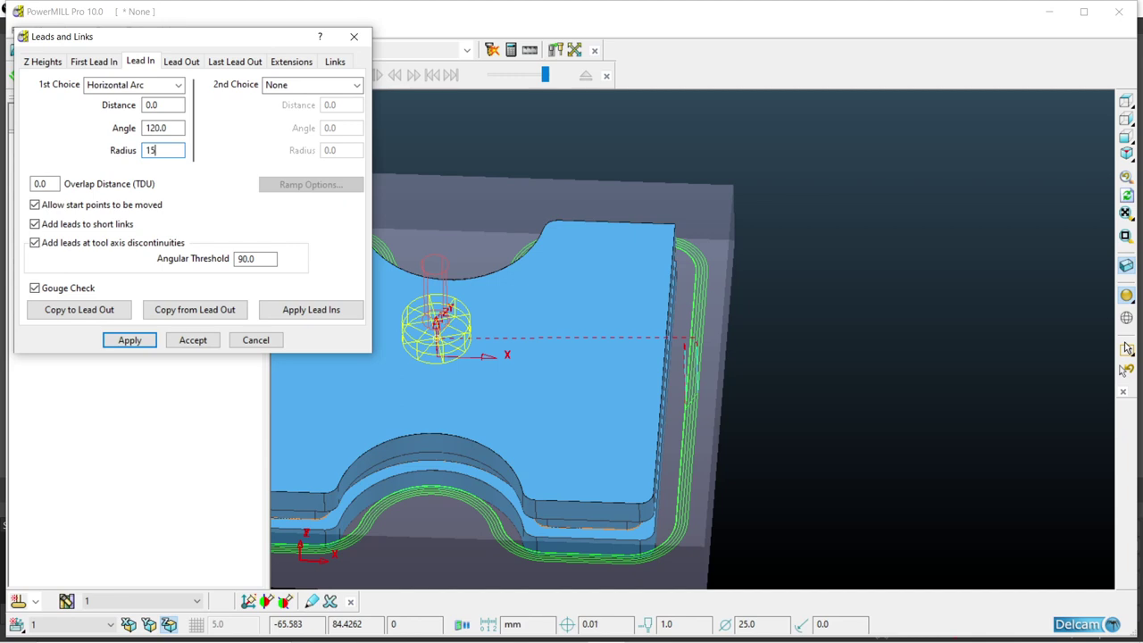
left_click(98, 311)
Review the link types, then apply and accept the leads and links for the toolpath
left_click(335, 62)
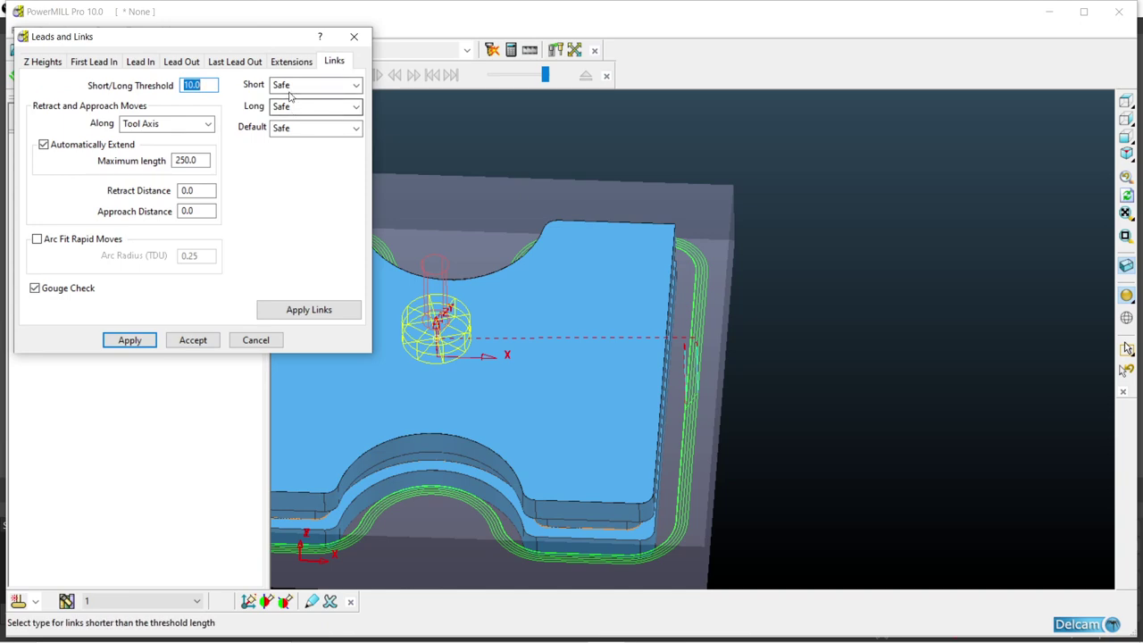
left_click(131, 340)
left_click(201, 340)
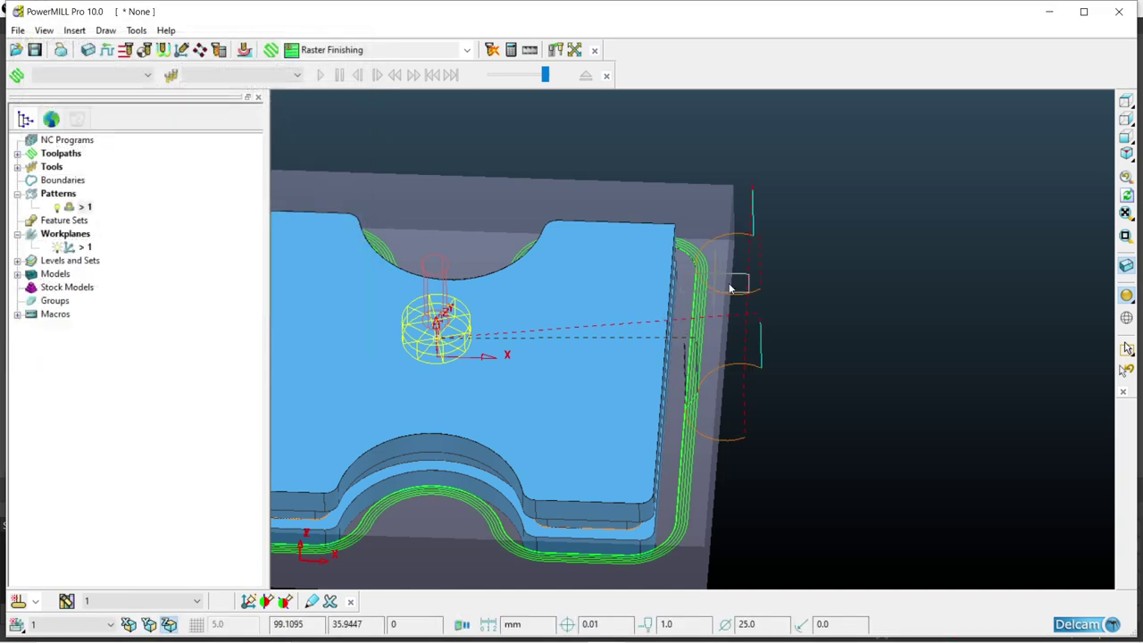
Examine the arc leads and links of the side groove toolpath at close range, from an angle and along Z
scroll(629, 225, "down", 3)
scroll(627, 318, "up", 3)
middle_click_drag(629, 224, 623, 134)
left_click(1126, 101)
scroll(687, 258, "down", 3)
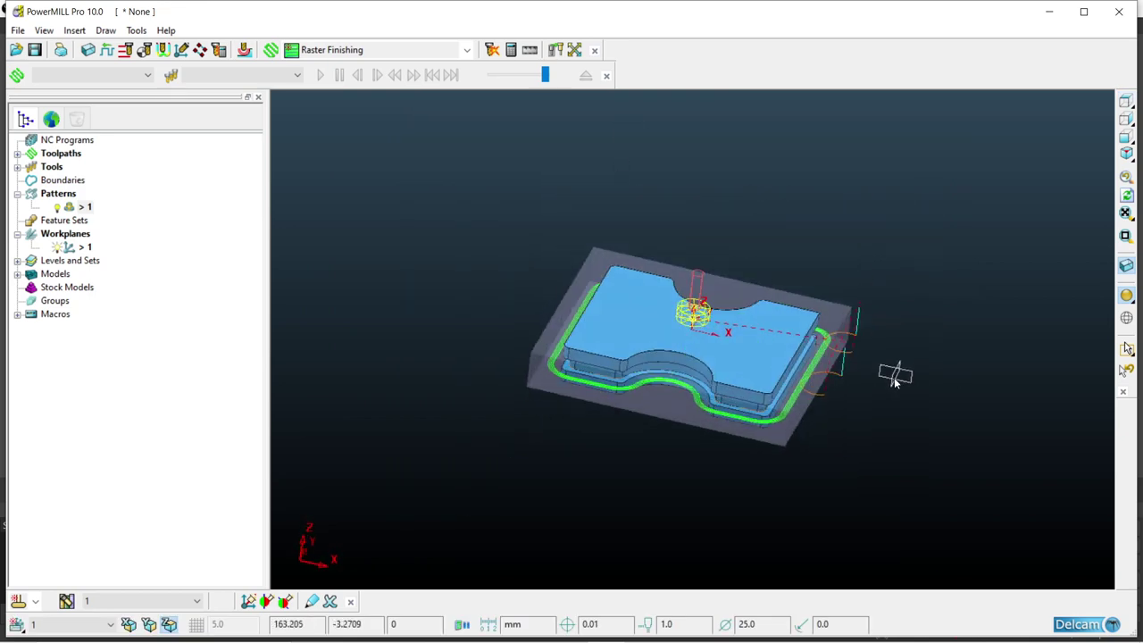
scroll(794, 318, "up", 4)
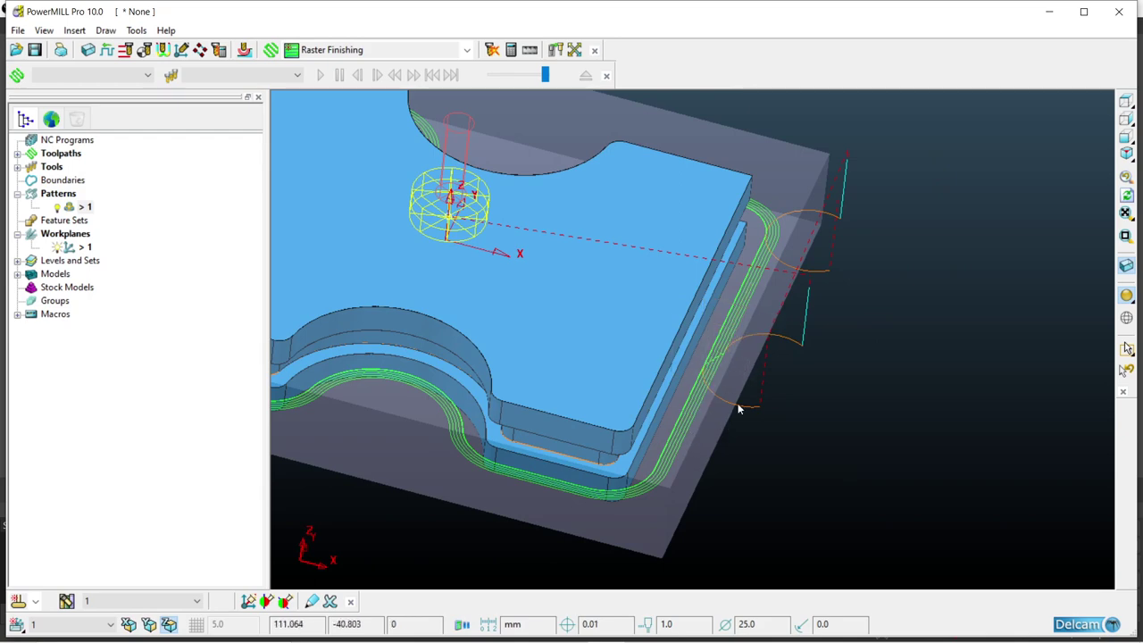
scroll(762, 380, "down", 3)
middle_click_drag(692, 336, 813, 387)
scroll(764, 362, "up", 4)
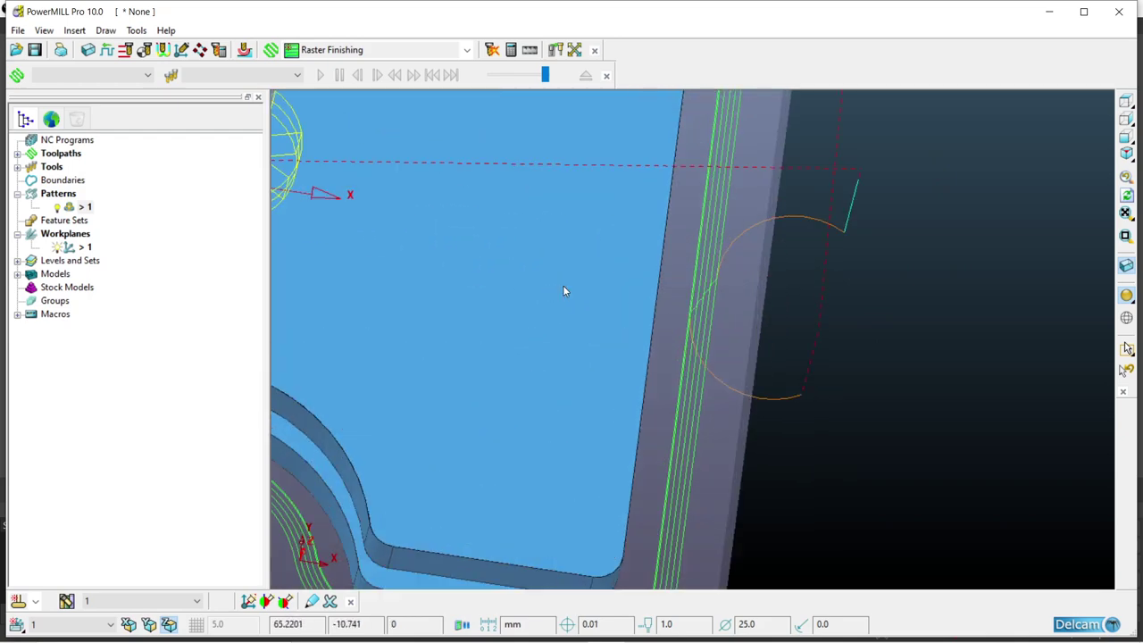
scroll(671, 294, "down", 4)
left_click(1127, 102)
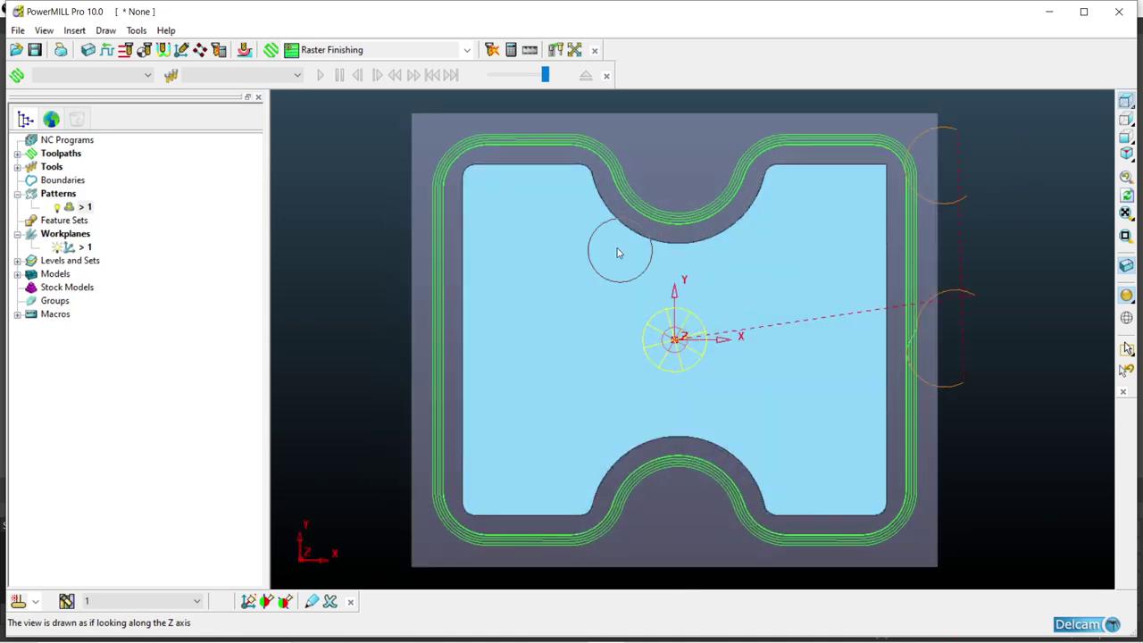
scroll(617, 250, "down", 3)
scroll(764, 254, "up", 4)
middle_click_drag(684, 333, 613, 143)
scroll(625, 259, "down", 2)
scroll(756, 344, "up", 4)
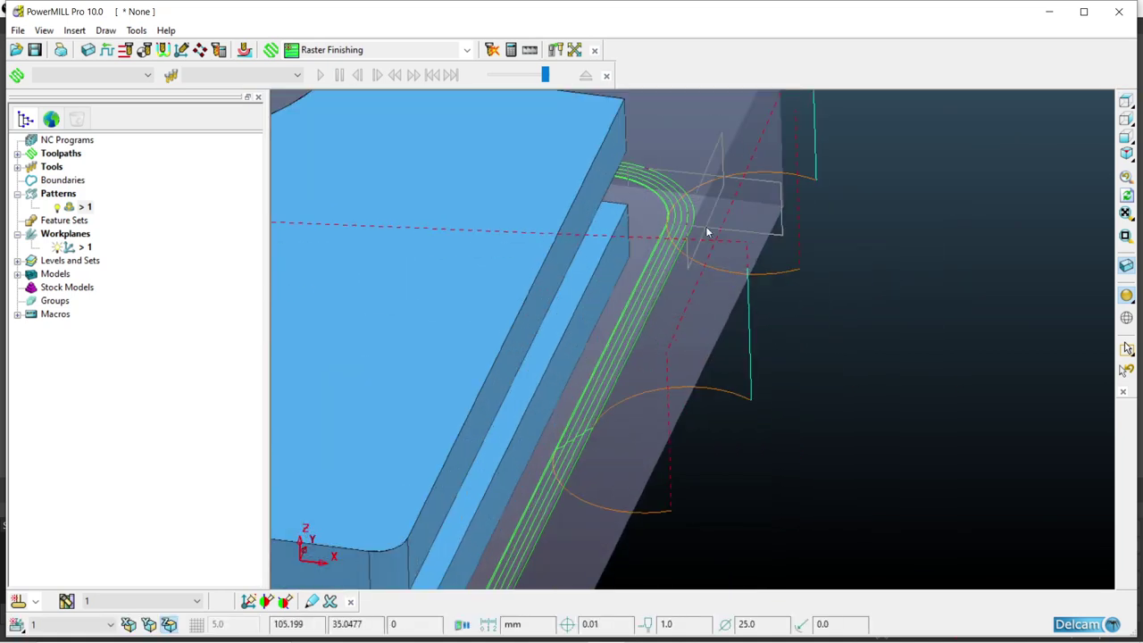
scroll(707, 233, "down", 5)
scroll(449, 401, "up", 4)
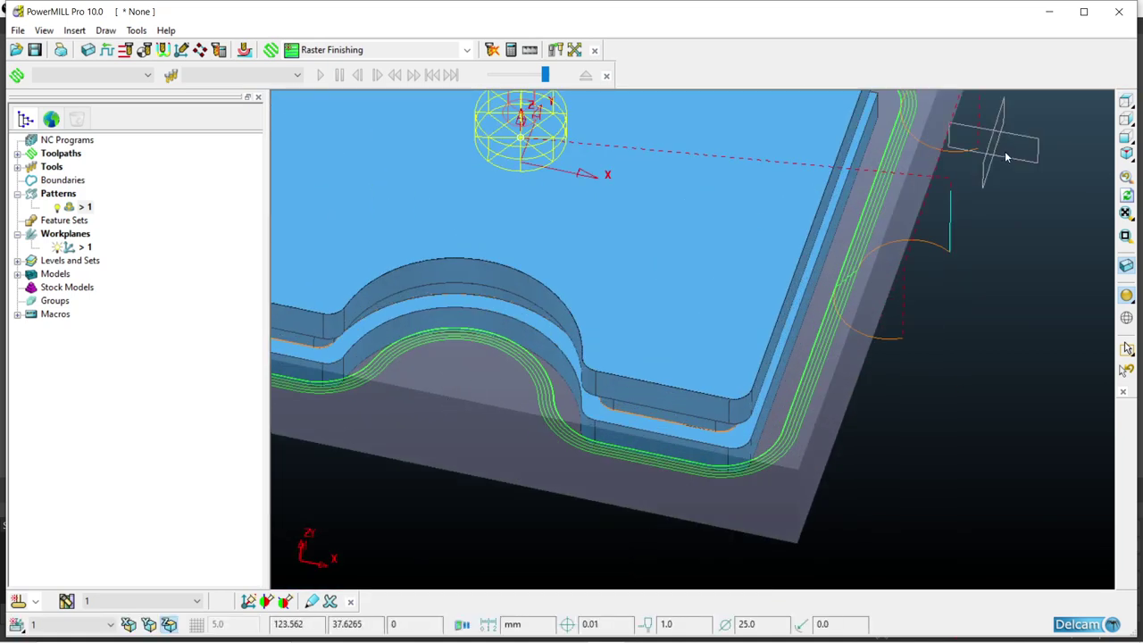
left_click(1126, 101)
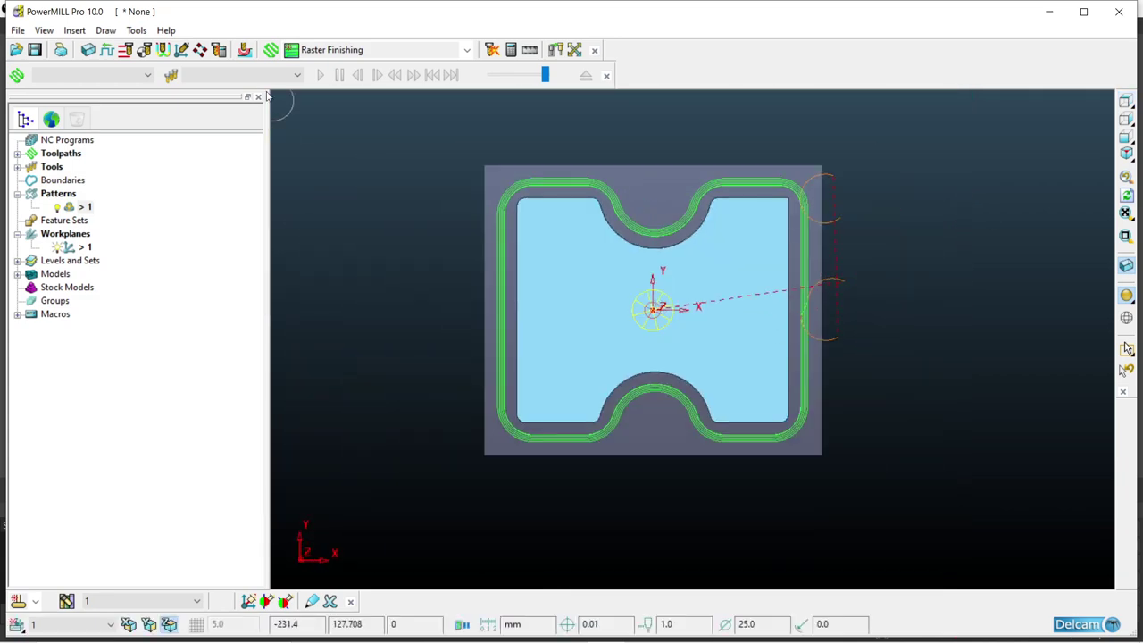
Deactivate toolpath 1 and start a new toolpath with the 2D Curve Profile strategy
left_click(17, 155)
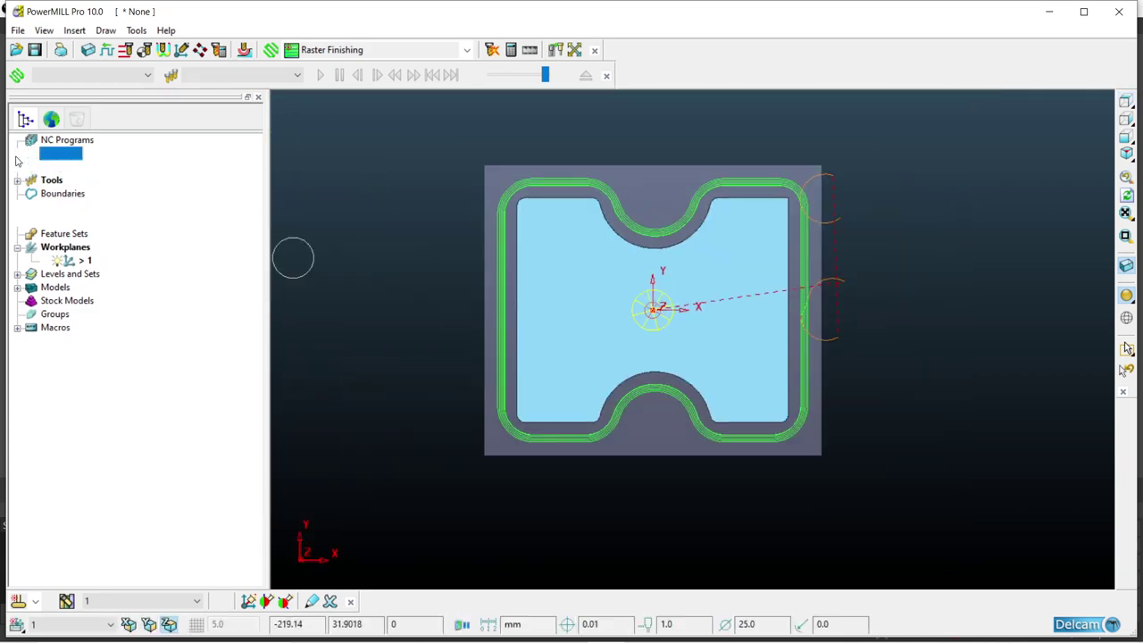
double_click(71, 167)
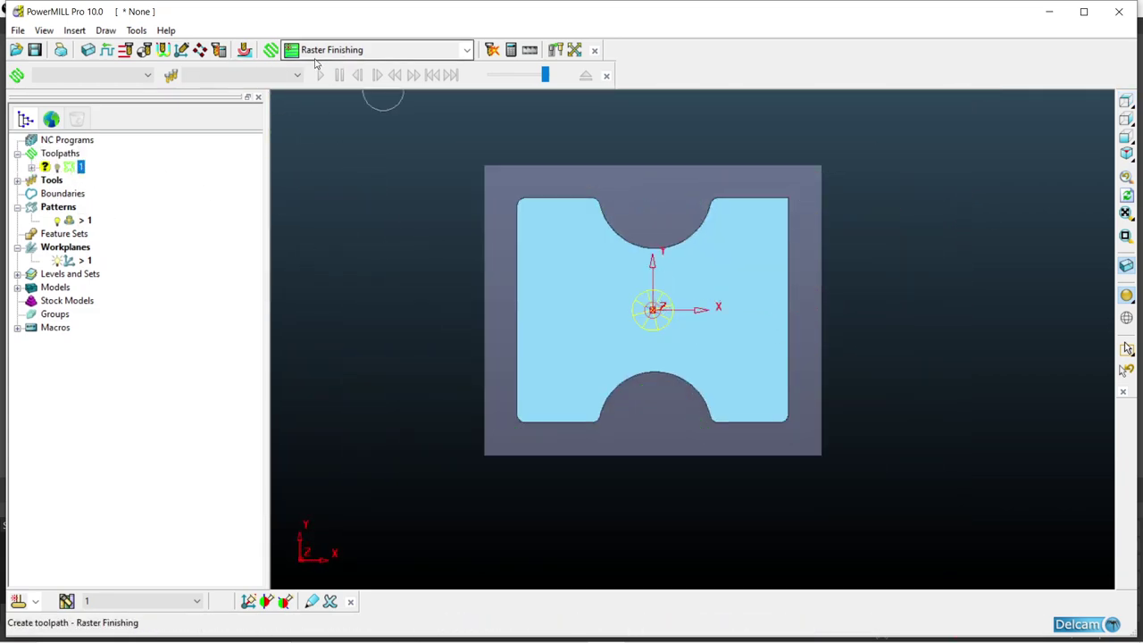
left_click(271, 49)
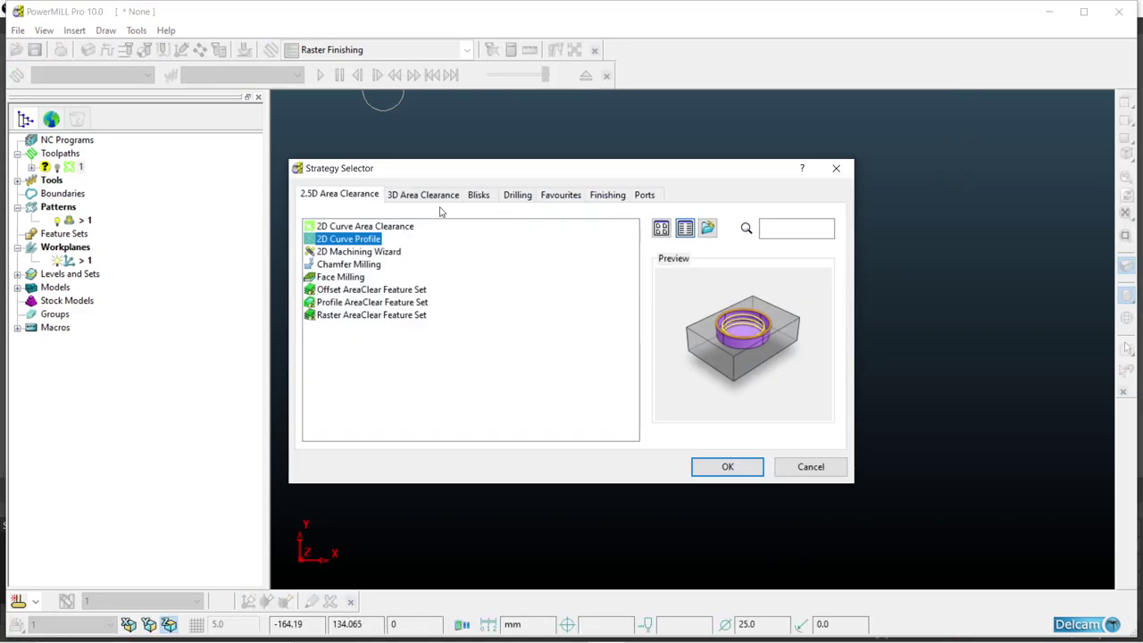
left_click(725, 466)
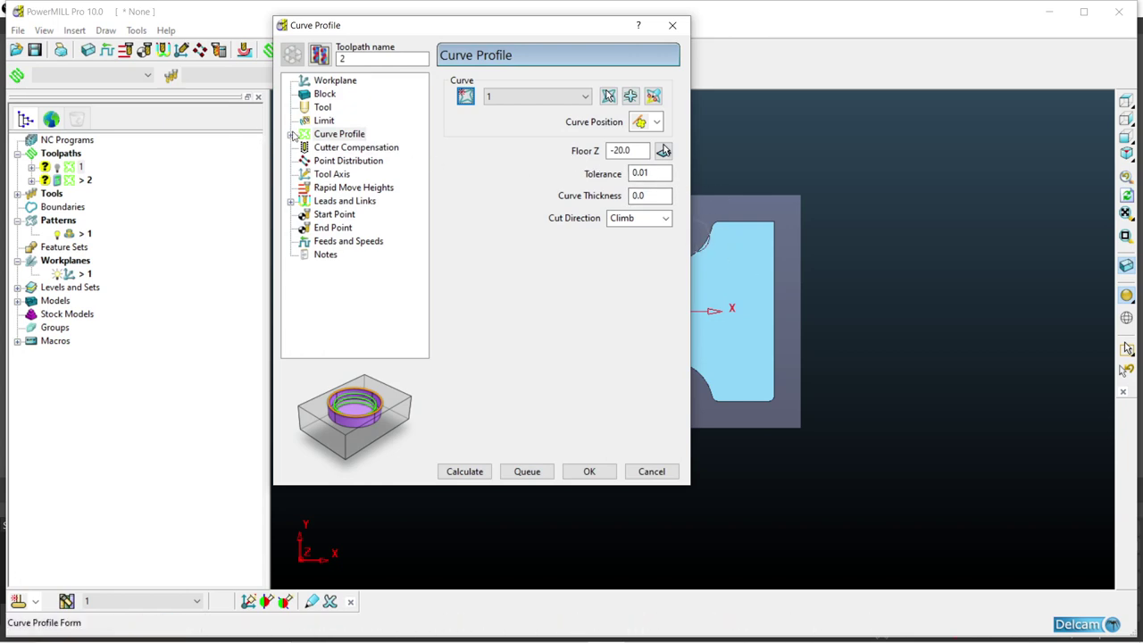
Set the horizontal cut extent to Stock Width with a stepover of 5 and turn off wall finishing
left_click(290, 135)
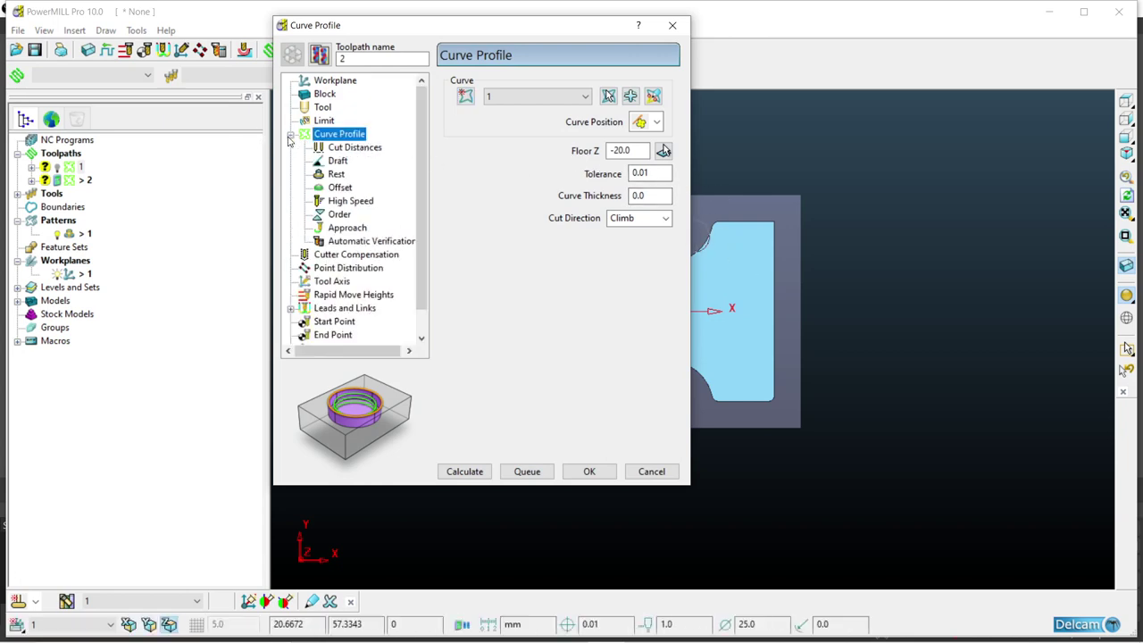
left_click(363, 150)
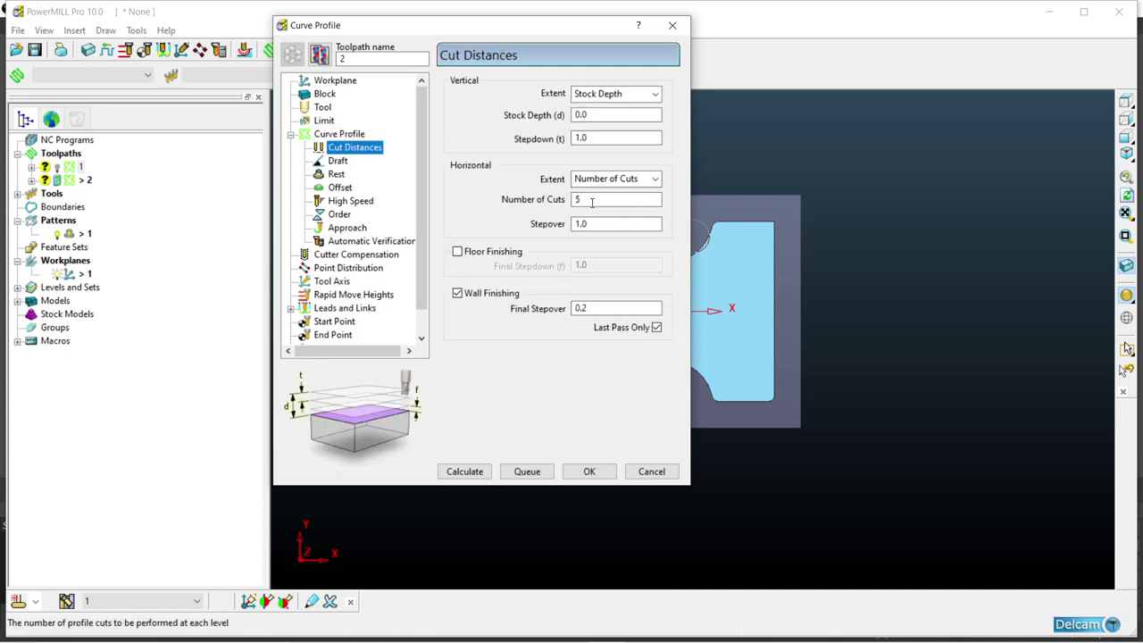
left_click(616, 179)
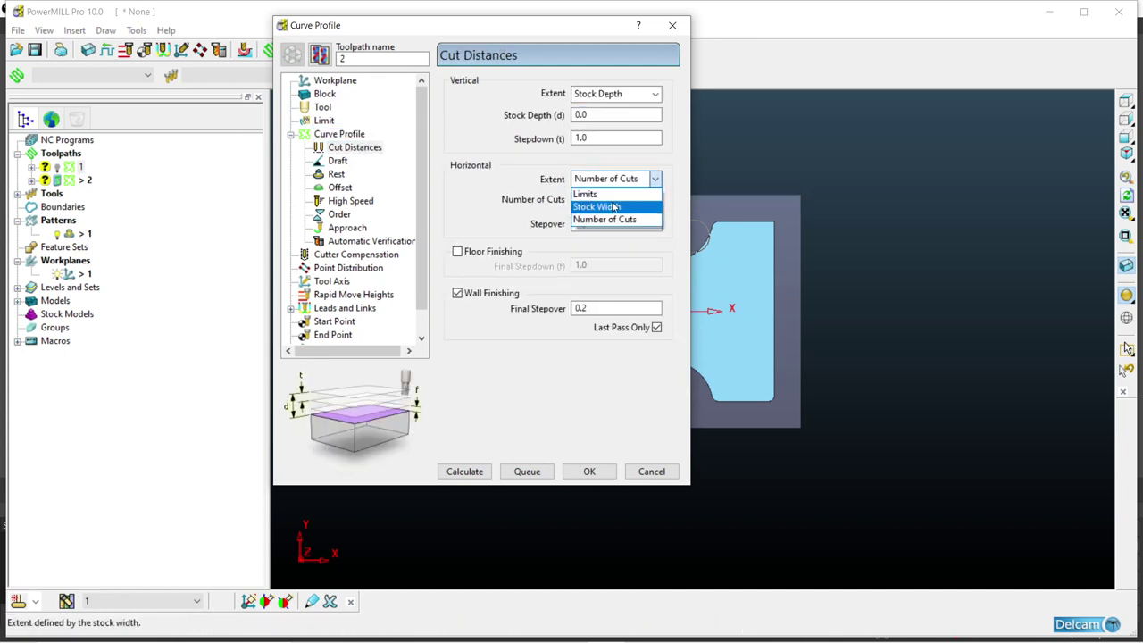
left_click(615, 206)
left_click(607, 179)
left_click(607, 182)
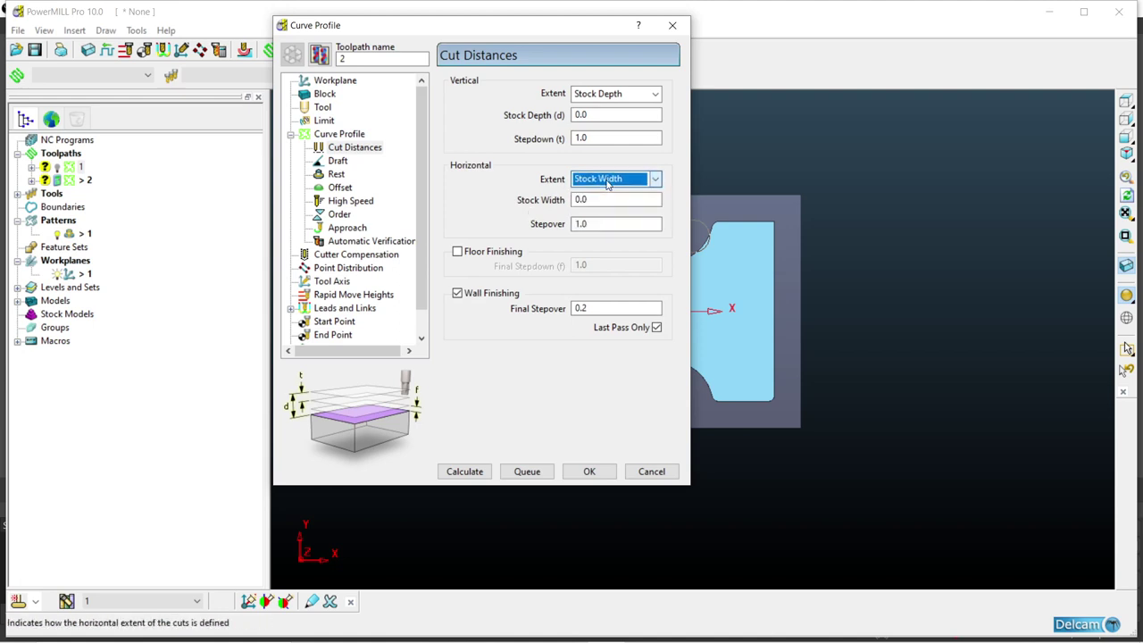
left_click(599, 225)
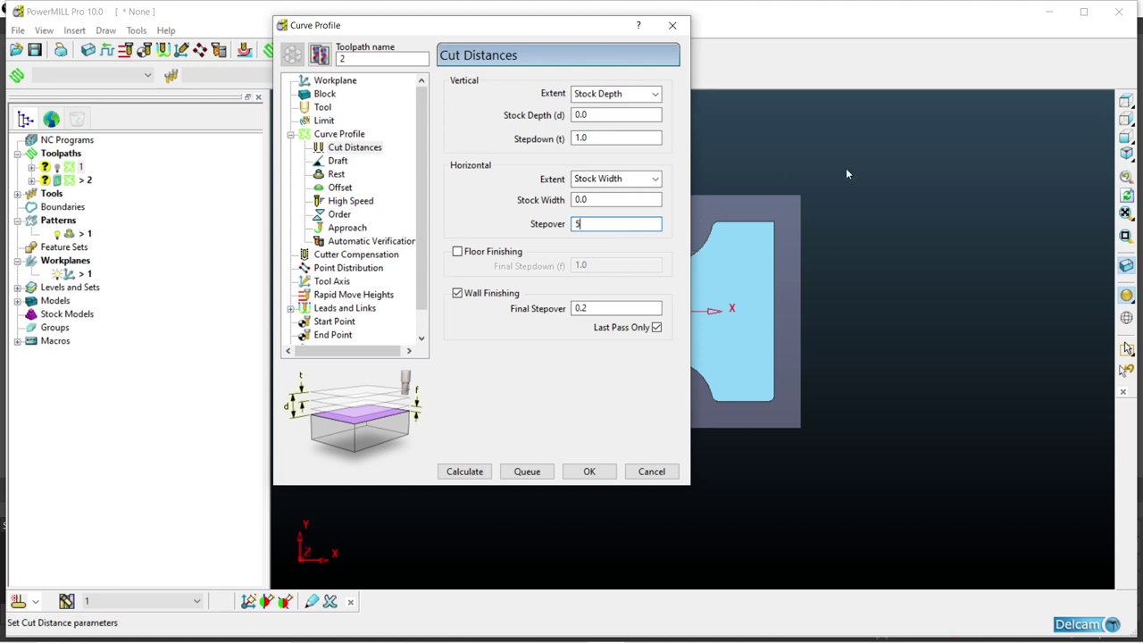
type("5")
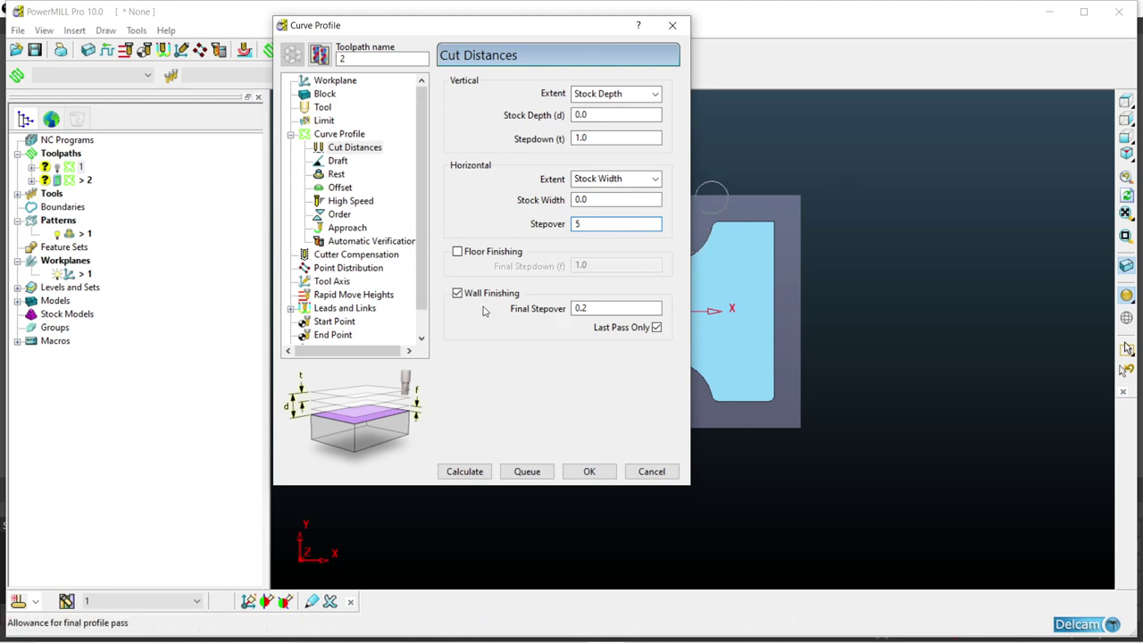
left_click(465, 294)
Set the curve thickness to 4.0, calculate the profile toolpath, switch the model to wireframe and close the strategy form
left_click(340, 134)
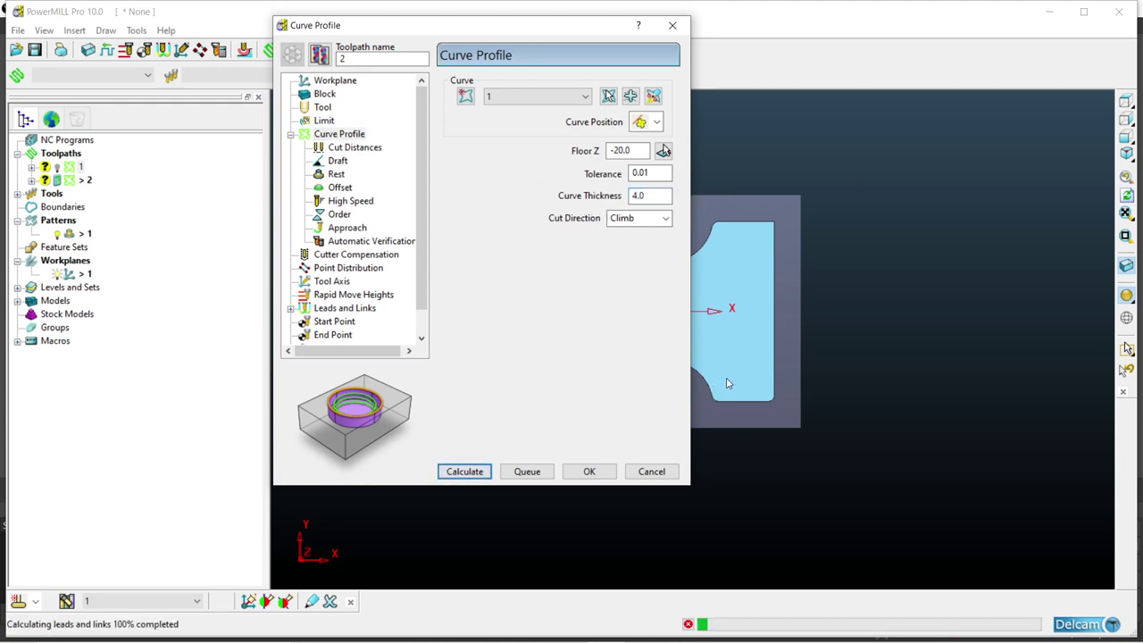
scroll(814, 338, "up", 3)
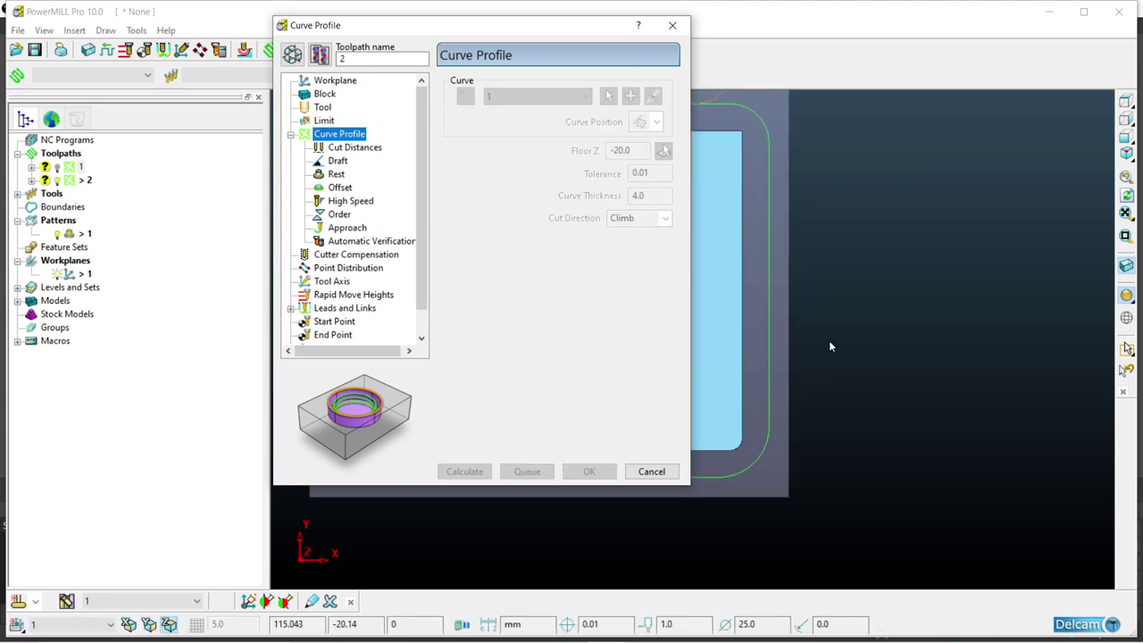
left_click(1126, 317)
left_click(1126, 295)
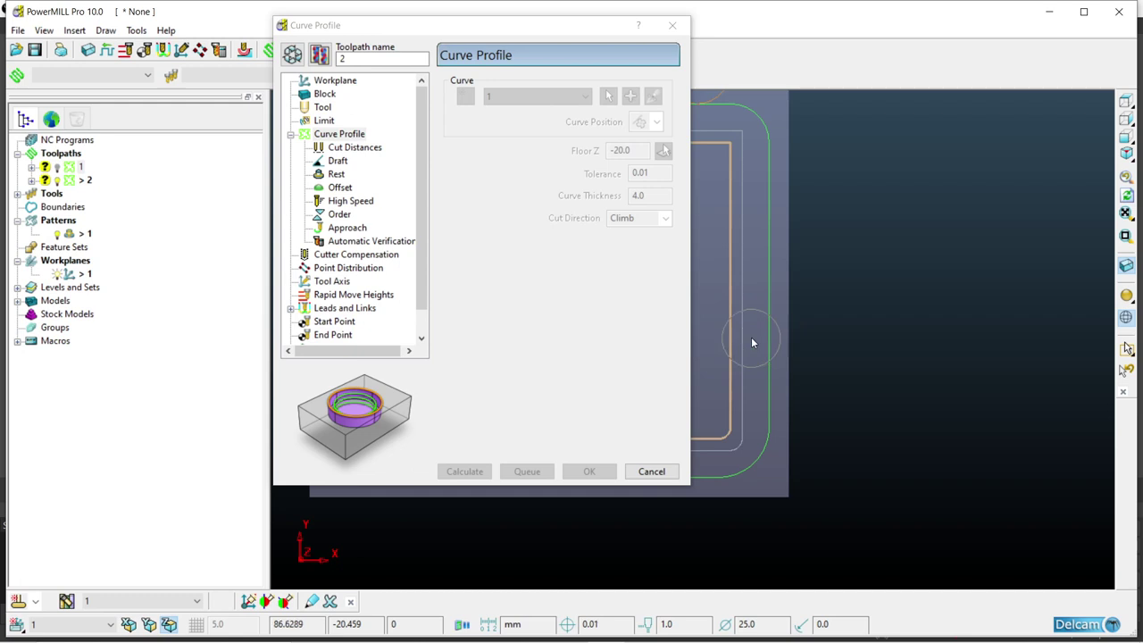
left_click(651, 472)
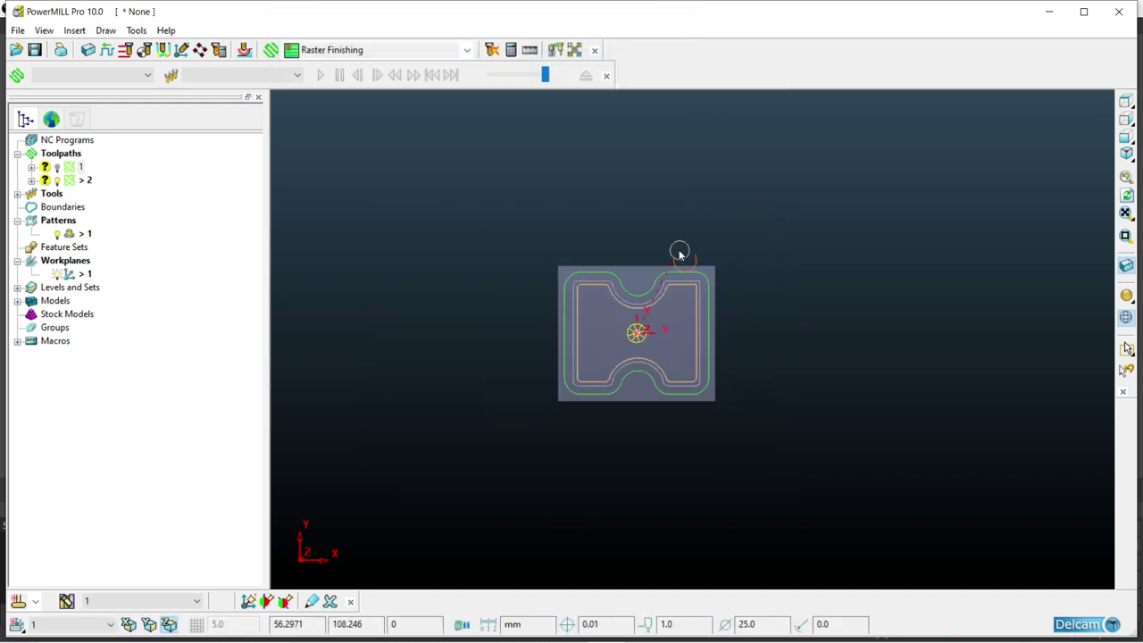
Examine the new profile pass and its arc leads against the wireframe plate, along Z and from an angle
scroll(679, 255, "up", 6)
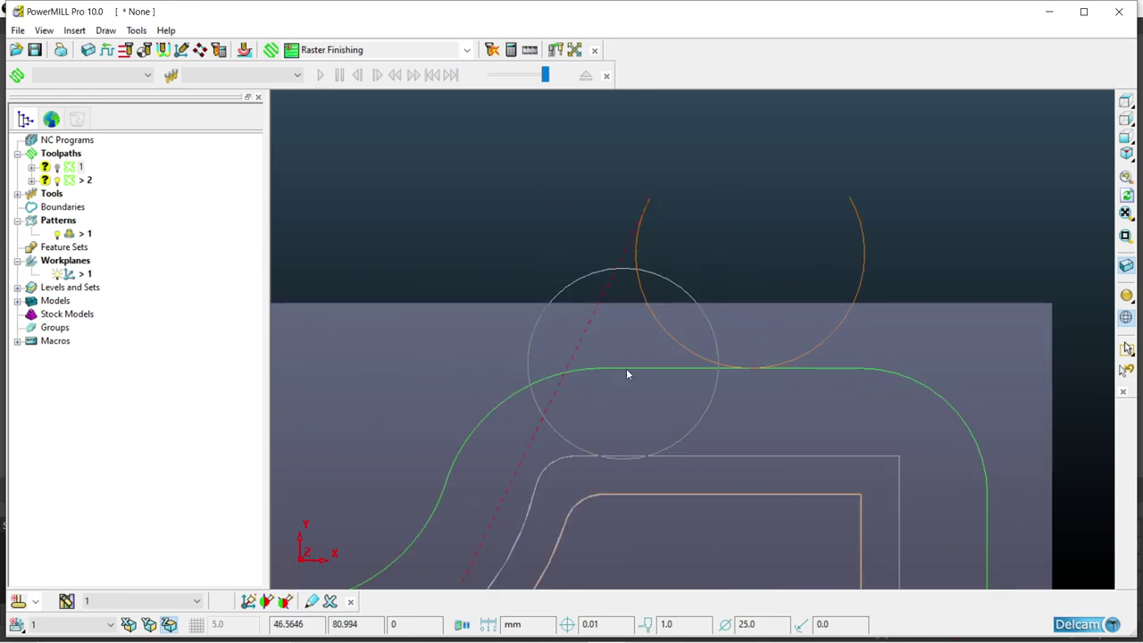
scroll(701, 412, "down", 3)
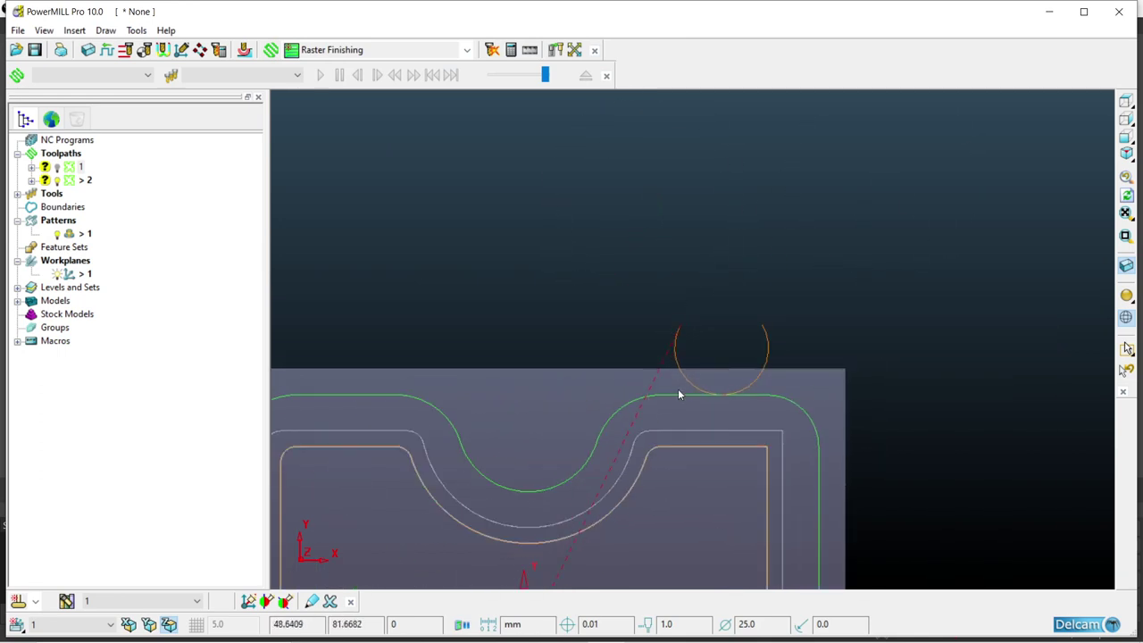
scroll(747, 386, "down", 4)
middle_click_drag(591, 423, 597, 262)
scroll(599, 276, "down", 3)
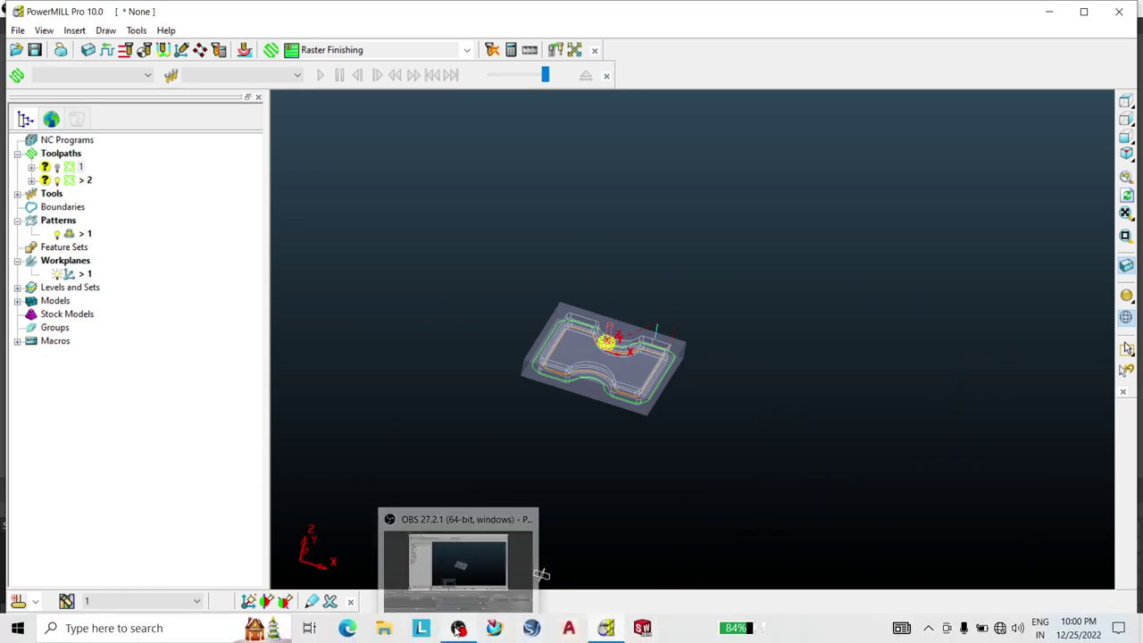
left_click(457, 628)
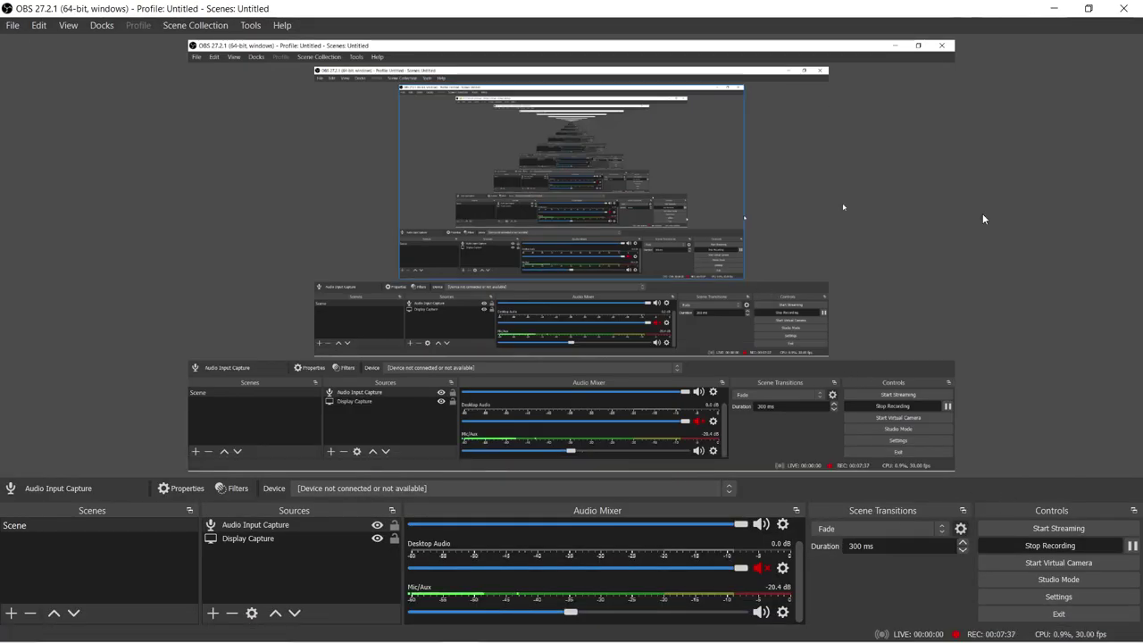
left_click(1053, 8)
Inspect the calculated pass around the whole plate from an angle, in wireframe and in shaded display
scroll(668, 368, "up", 3)
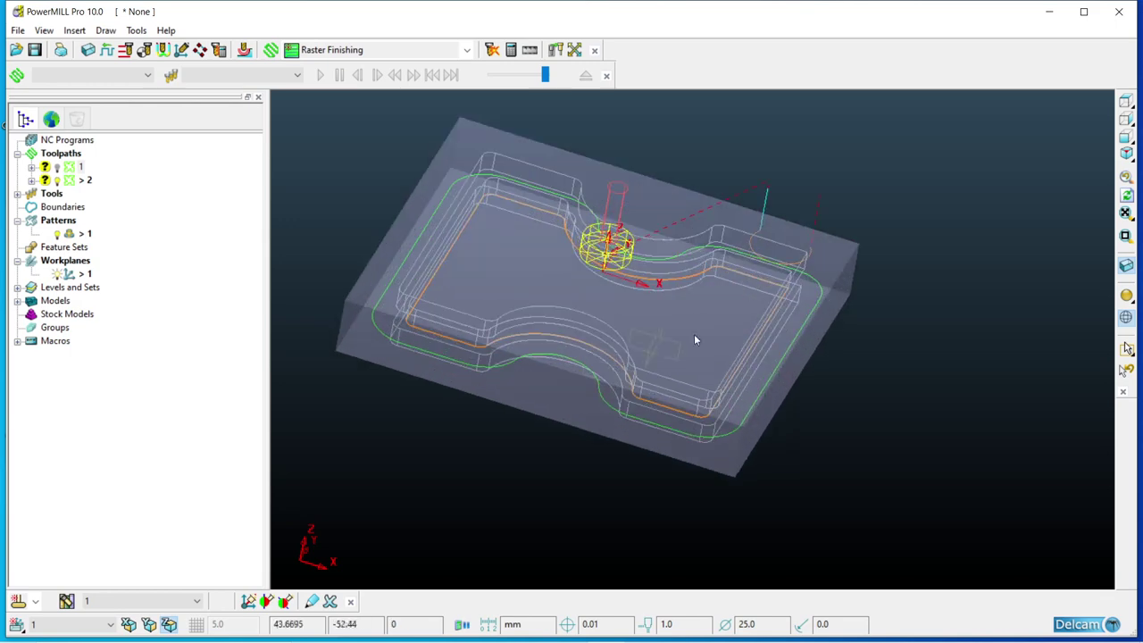
middle_click_drag(695, 339, 743, 270)
scroll(733, 335, "down", 5)
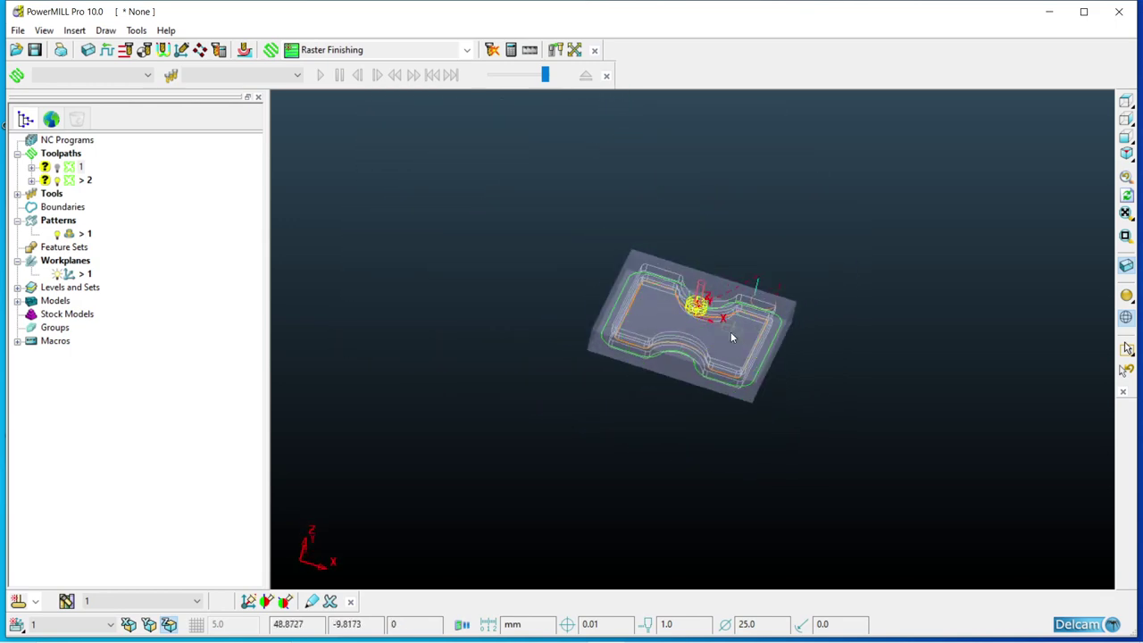
scroll(732, 334, "up", 5)
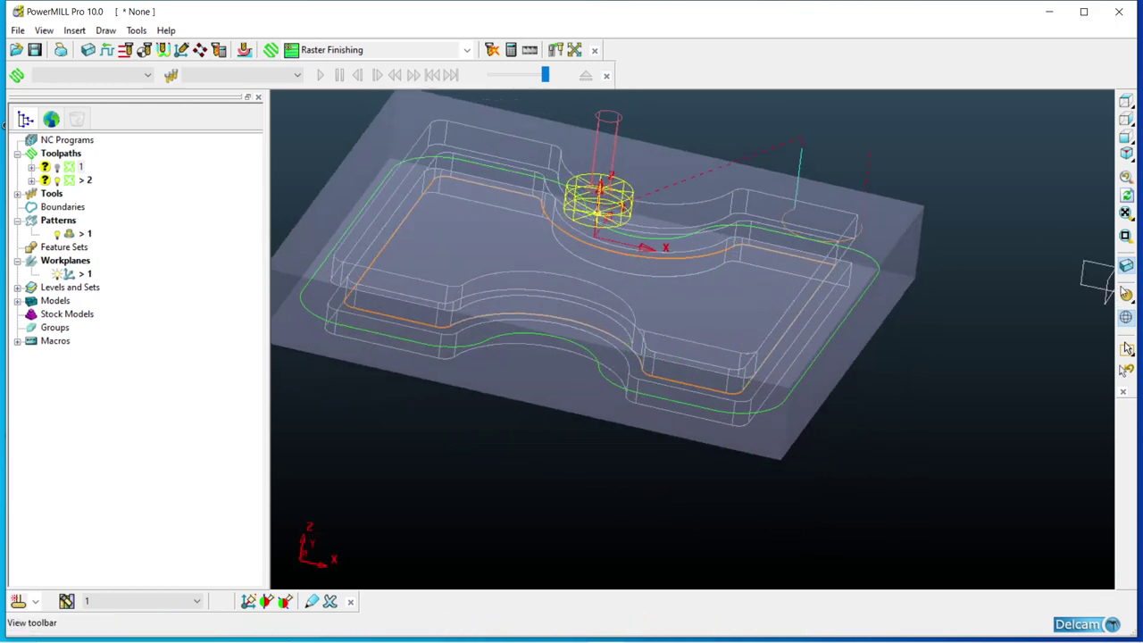
left_click(1126, 295)
left_click(1126, 317)
scroll(789, 340, "down", 3)
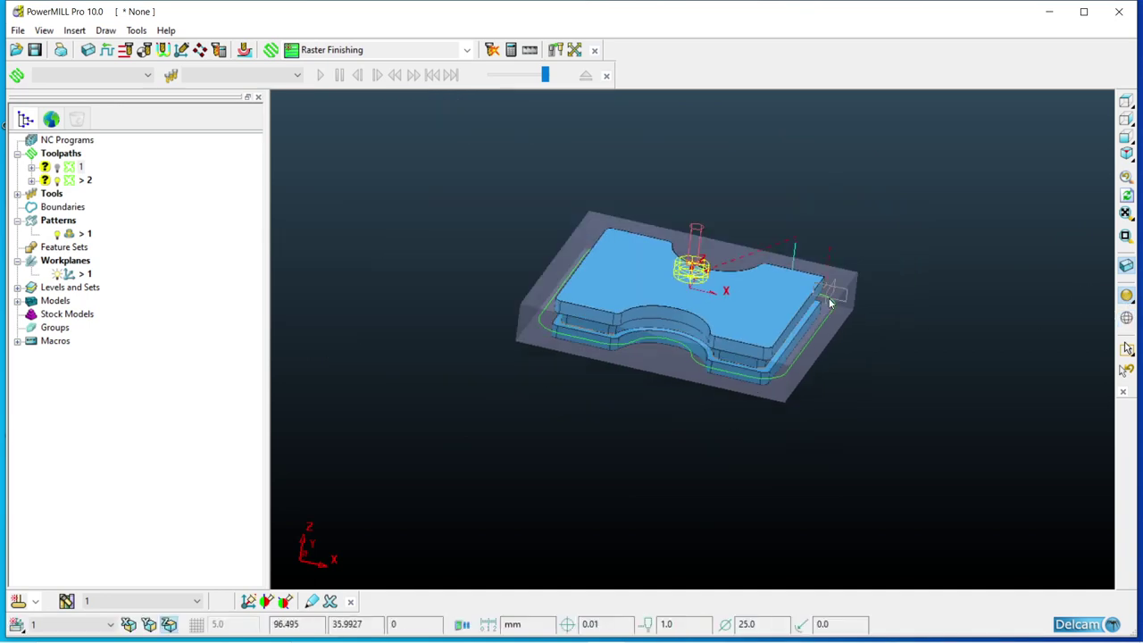
middle_click_drag(829, 299, 712, 372)
scroll(852, 329, "up", 3)
scroll(788, 259, "down", 3)
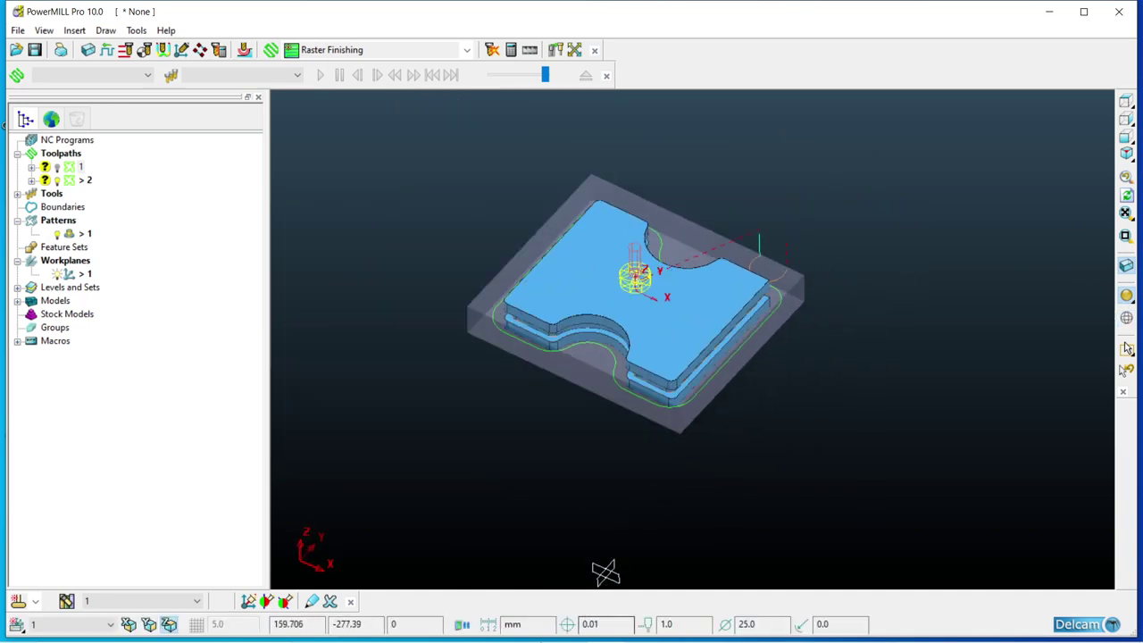
mouse_move(510, 634)
left_click(463, 628)
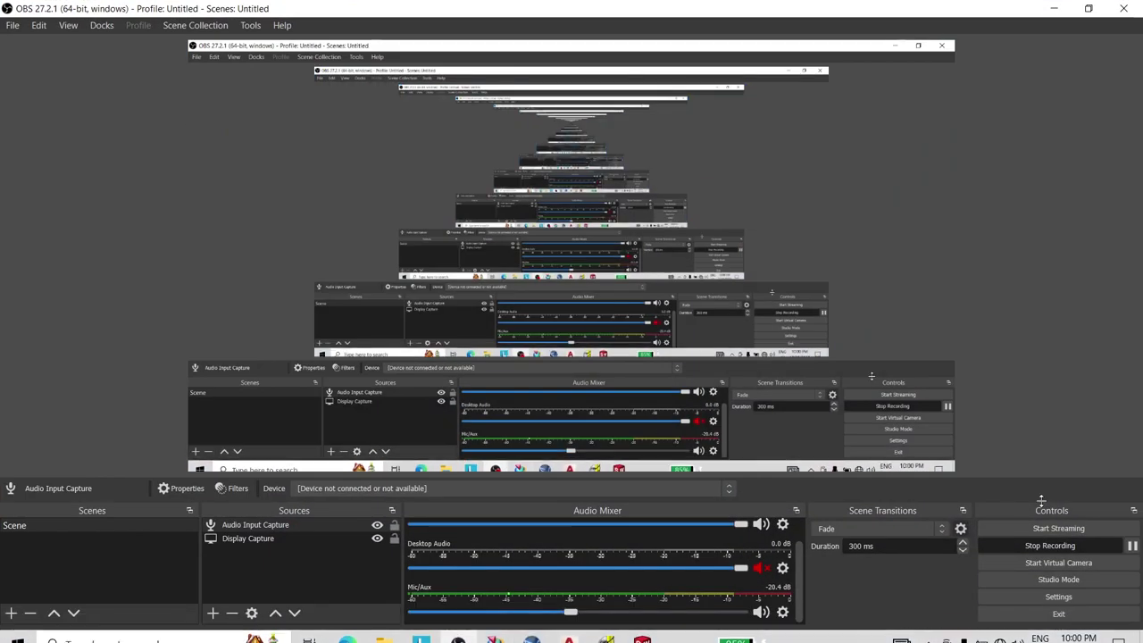